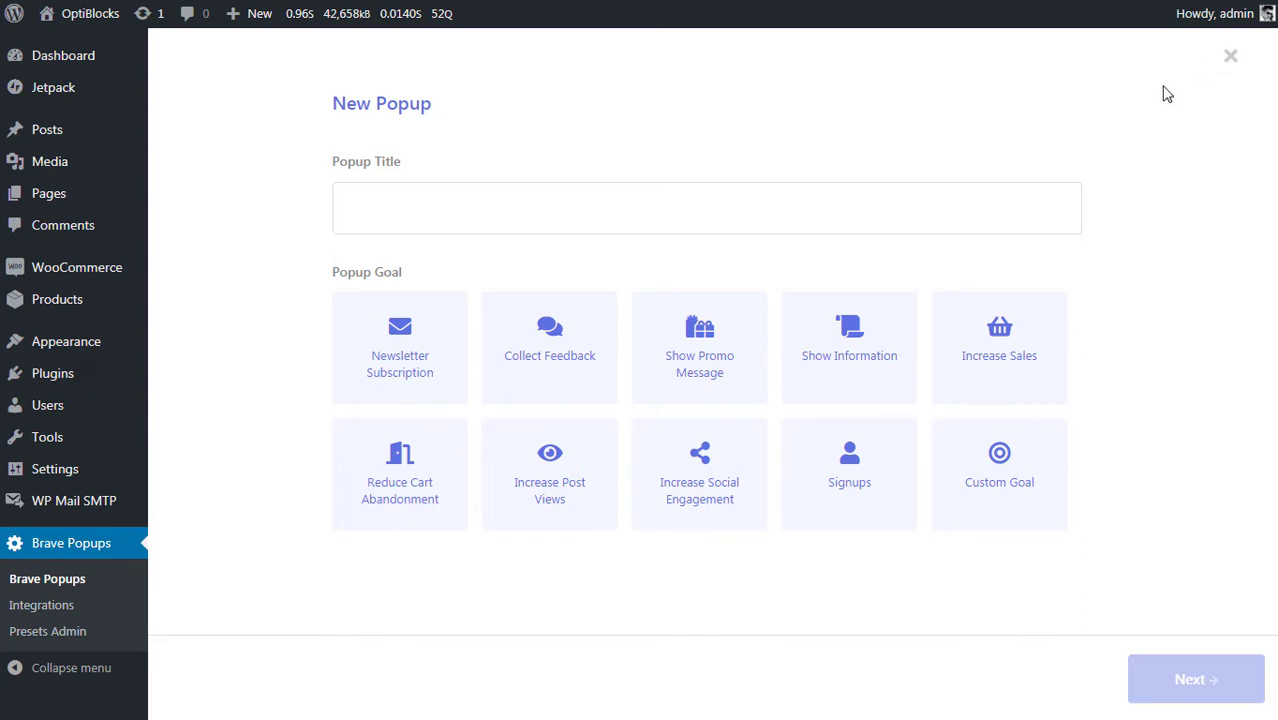
- Title the new popup 'My Newsletter' and choose the Newsletter Subscription goal
left_click(640, 198)
type("My Newsletter")
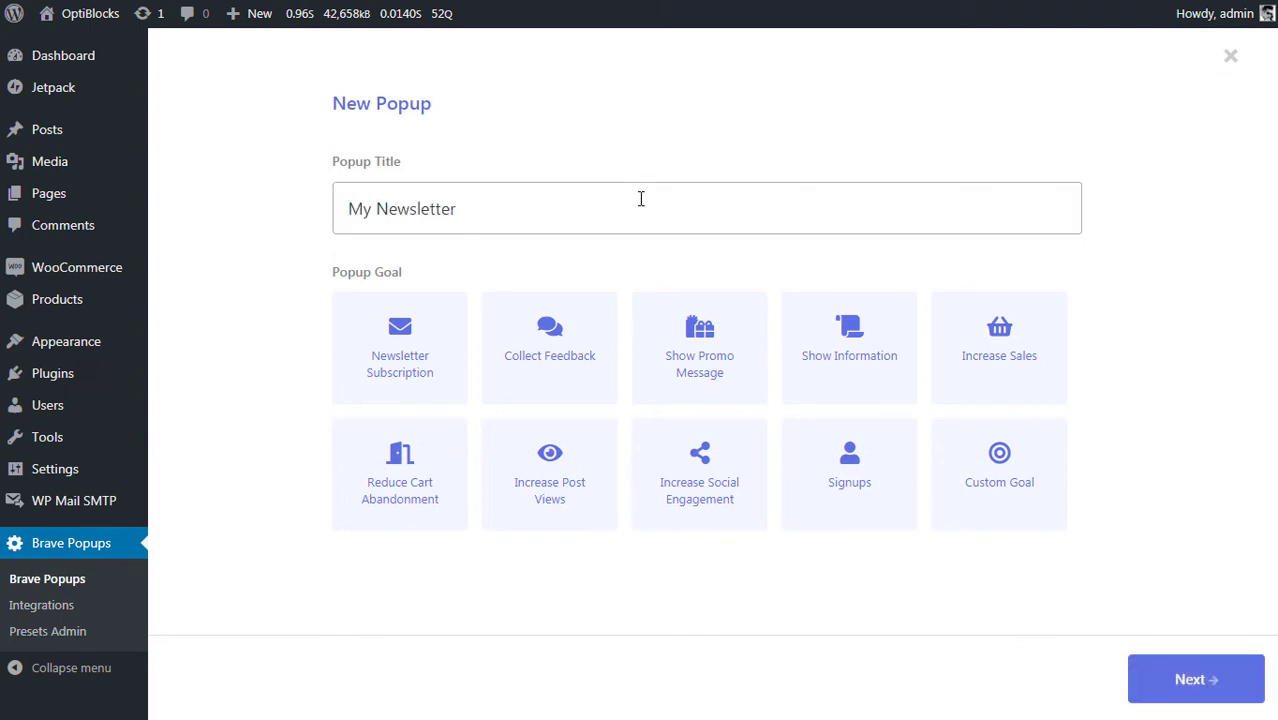
left_click(399, 348)
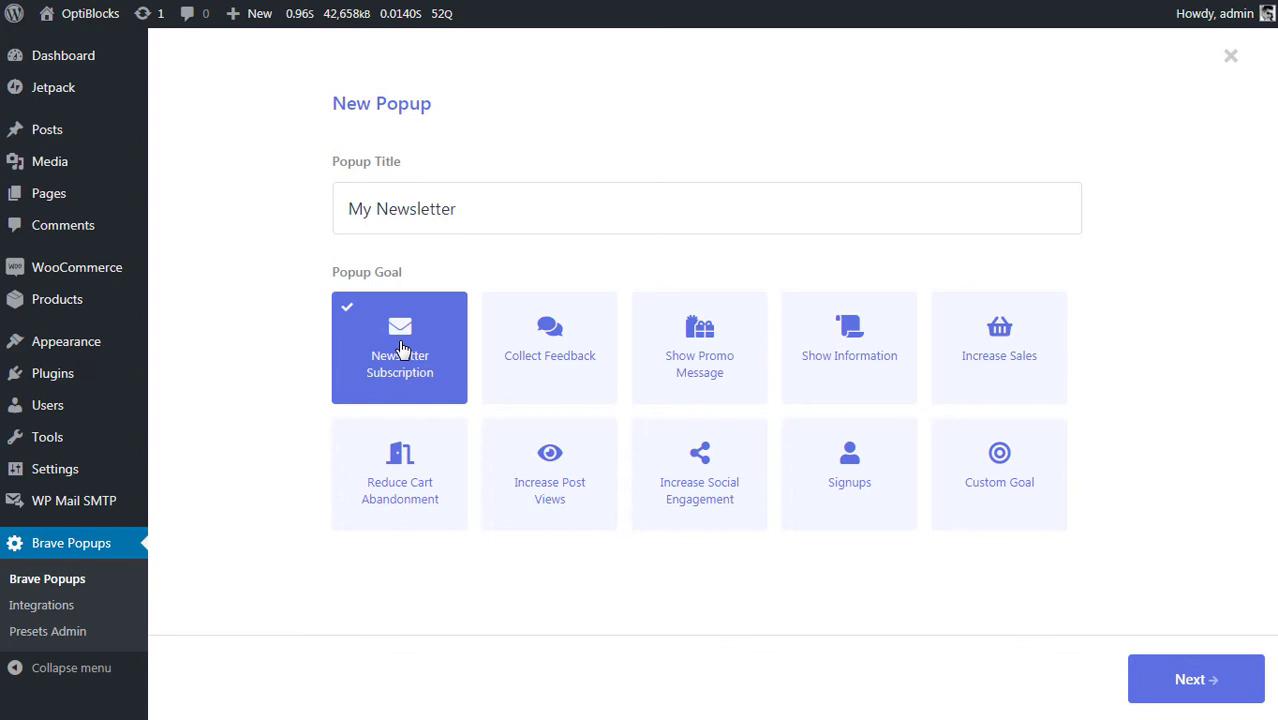
- Move on to template selection and start the popup from a blank design
left_click(1150, 679)
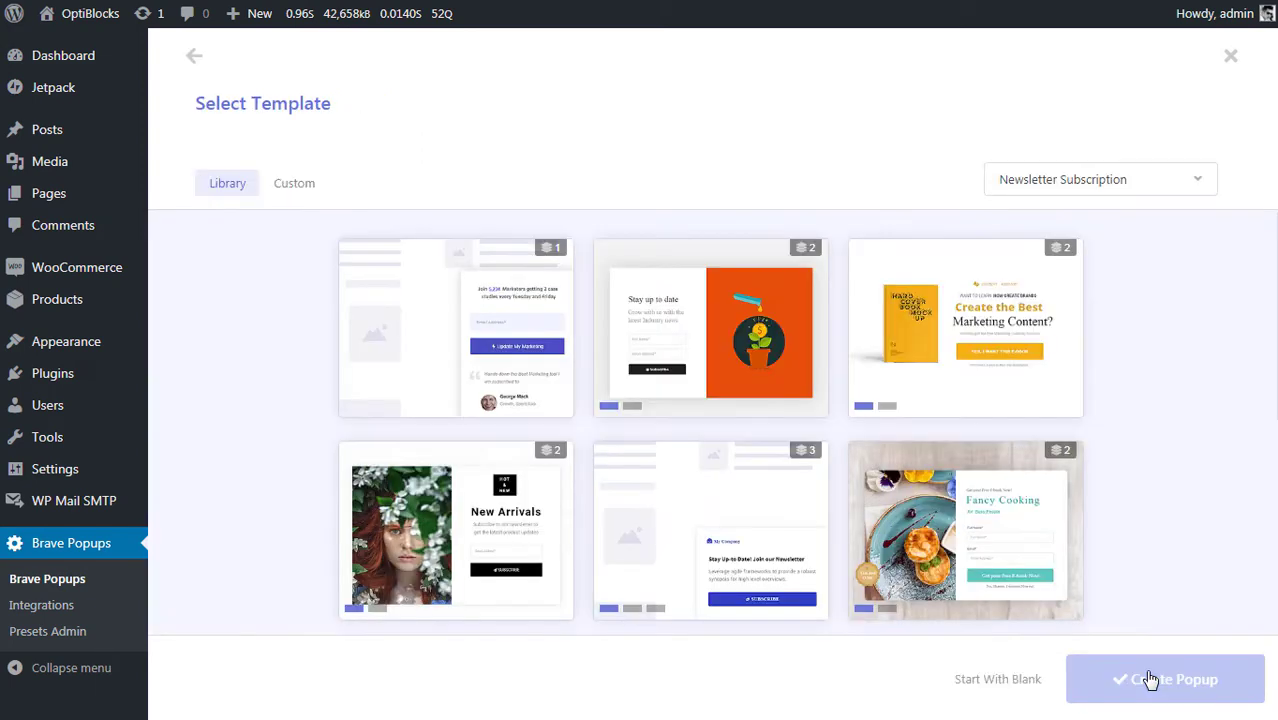
left_click(1010, 680)
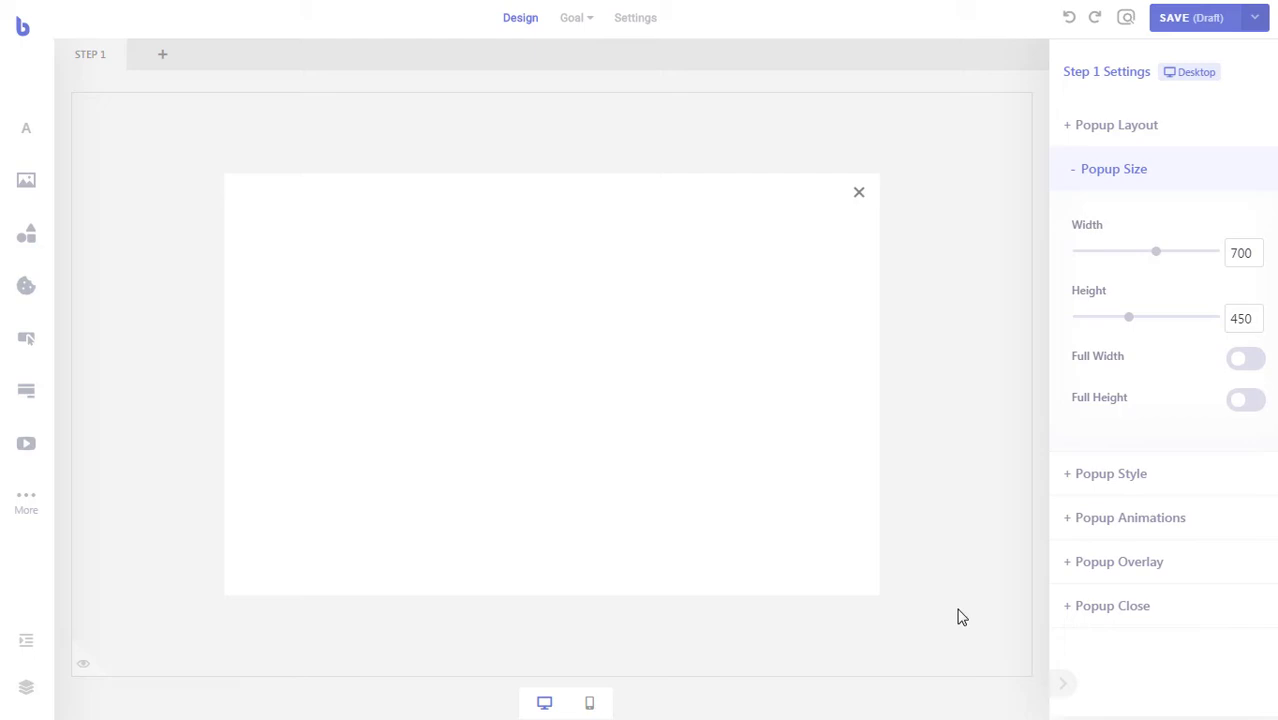
- Change the popup overlay colour from black to a fully opaque light orange, #FFB54E
left_click(1085, 574)
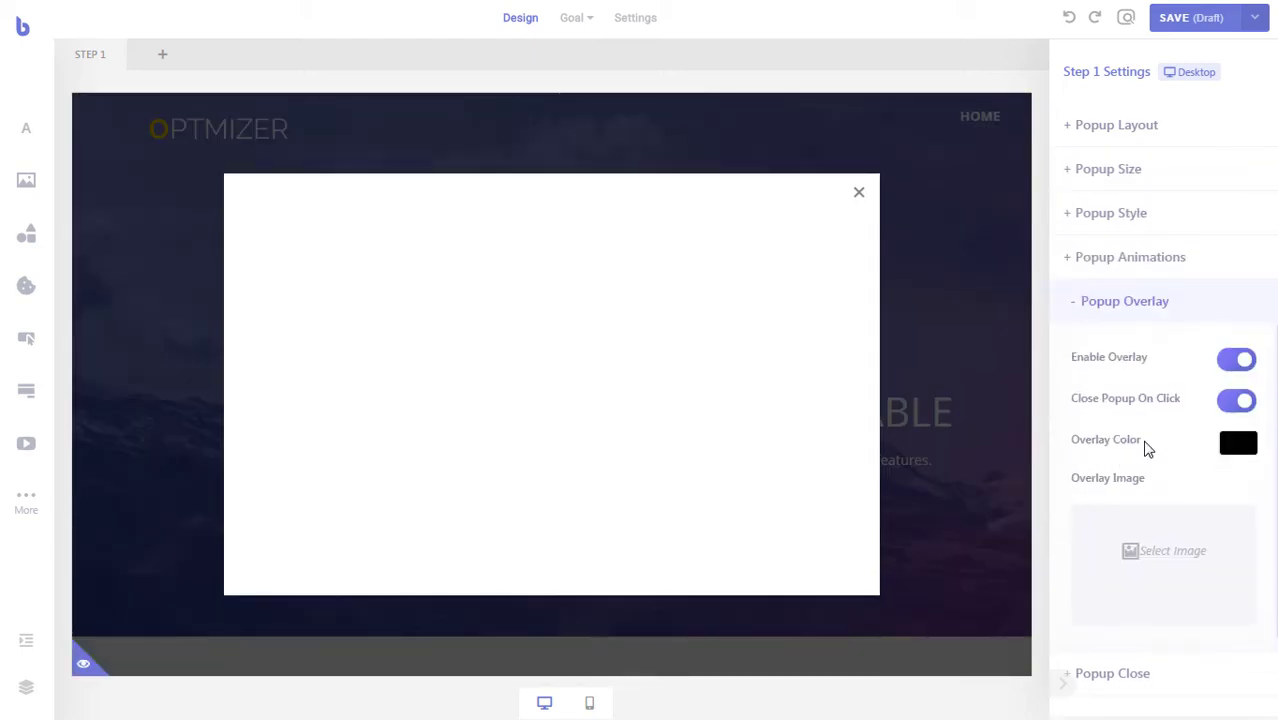
left_click(1236, 448)
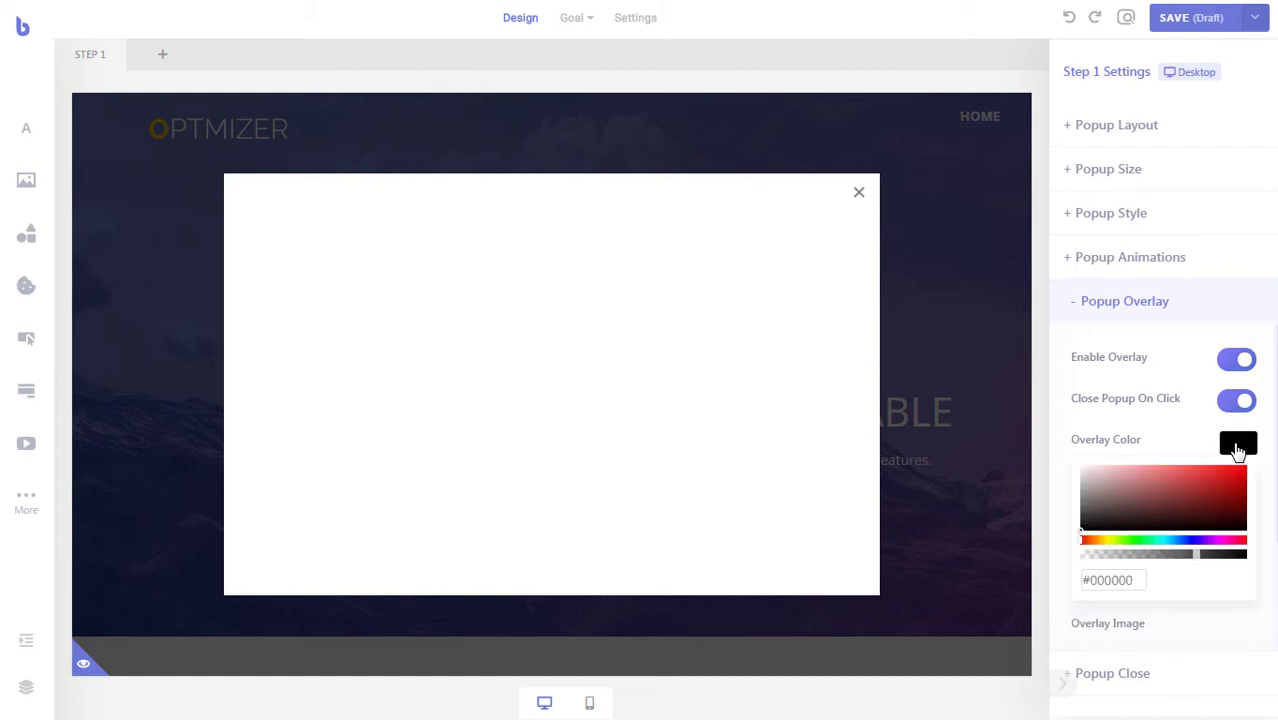
left_click(1092, 543)
left_click_drag(1097, 549, 1101, 549)
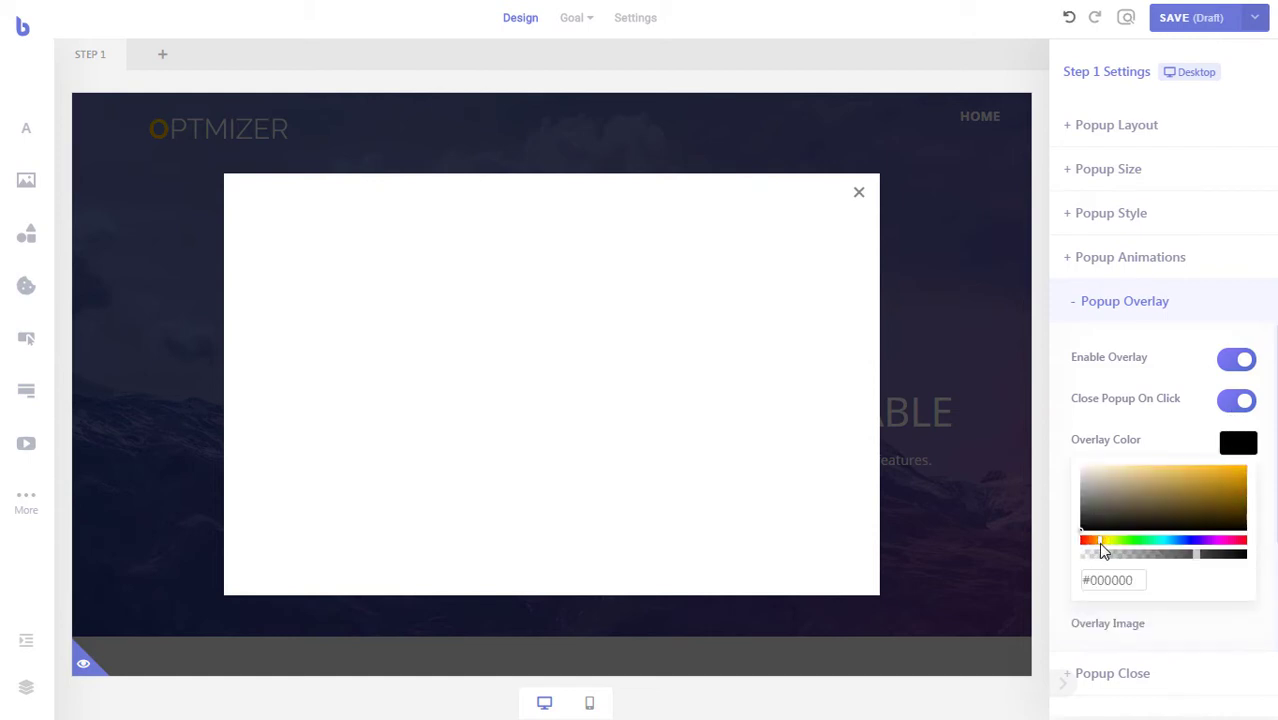
left_click_drag(1198, 481, 1219, 467)
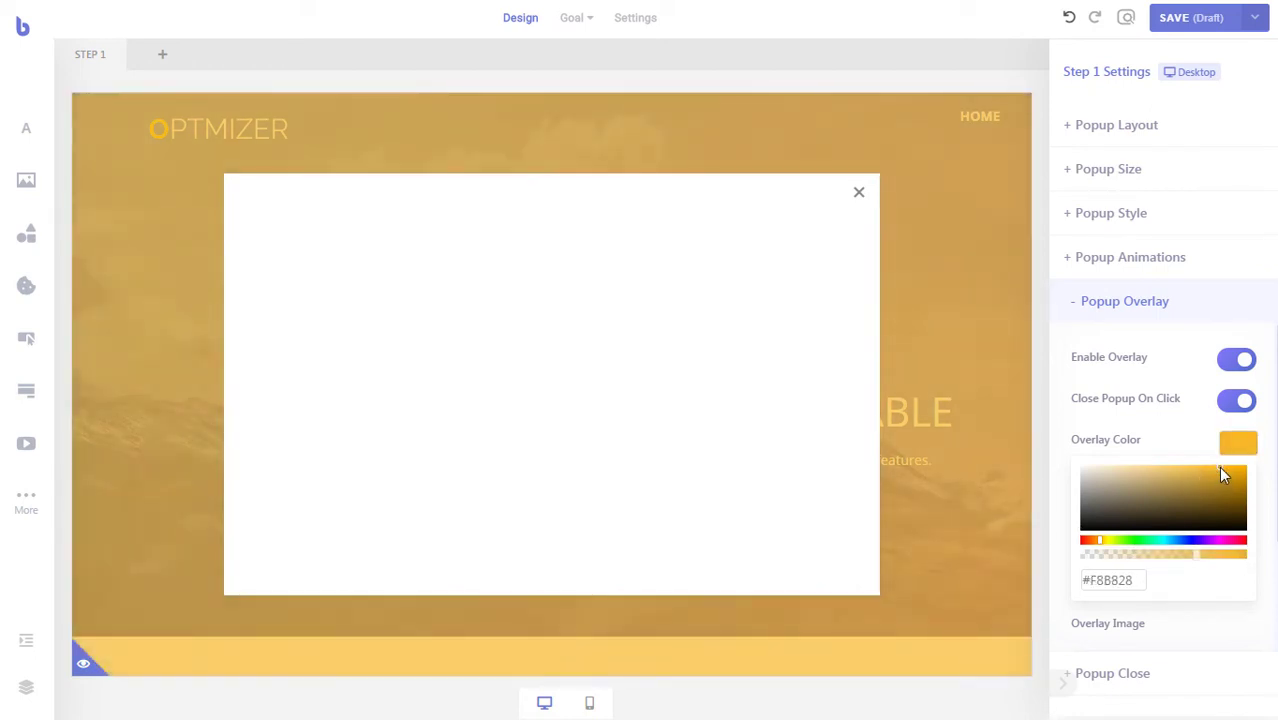
left_click_drag(1200, 555, 1249, 556)
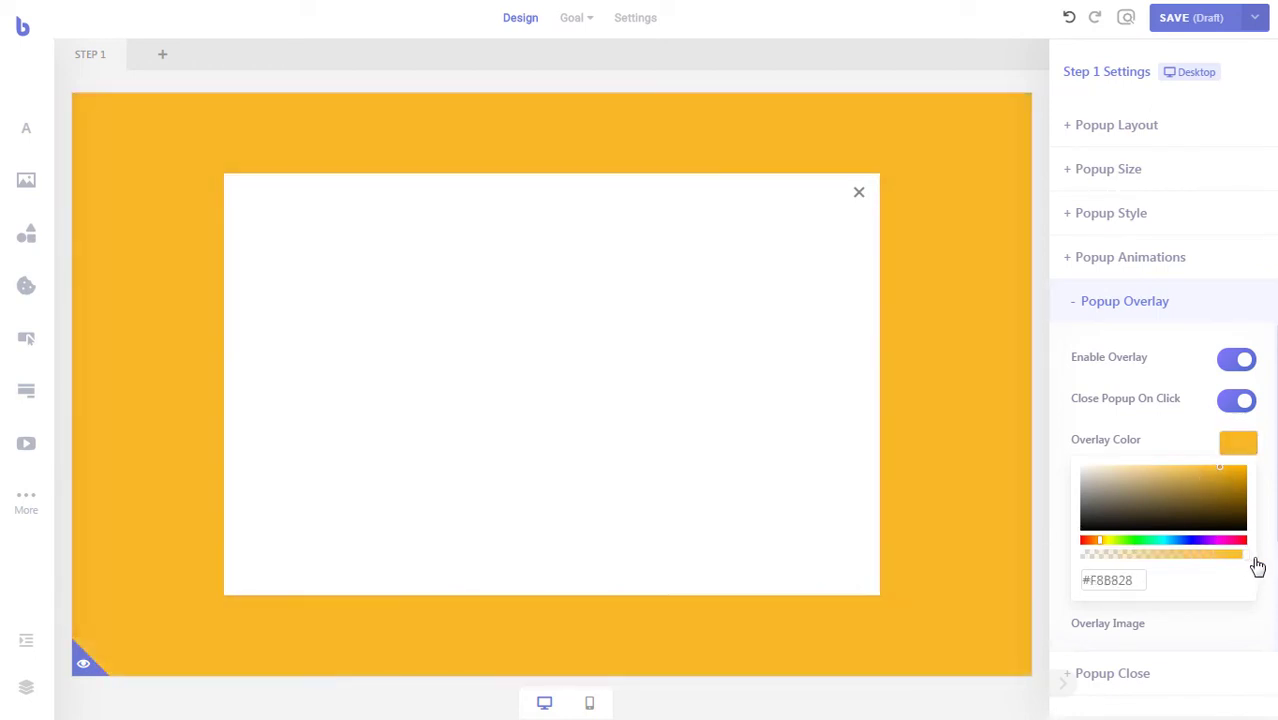
left_click_drag(1101, 542, 1098, 542)
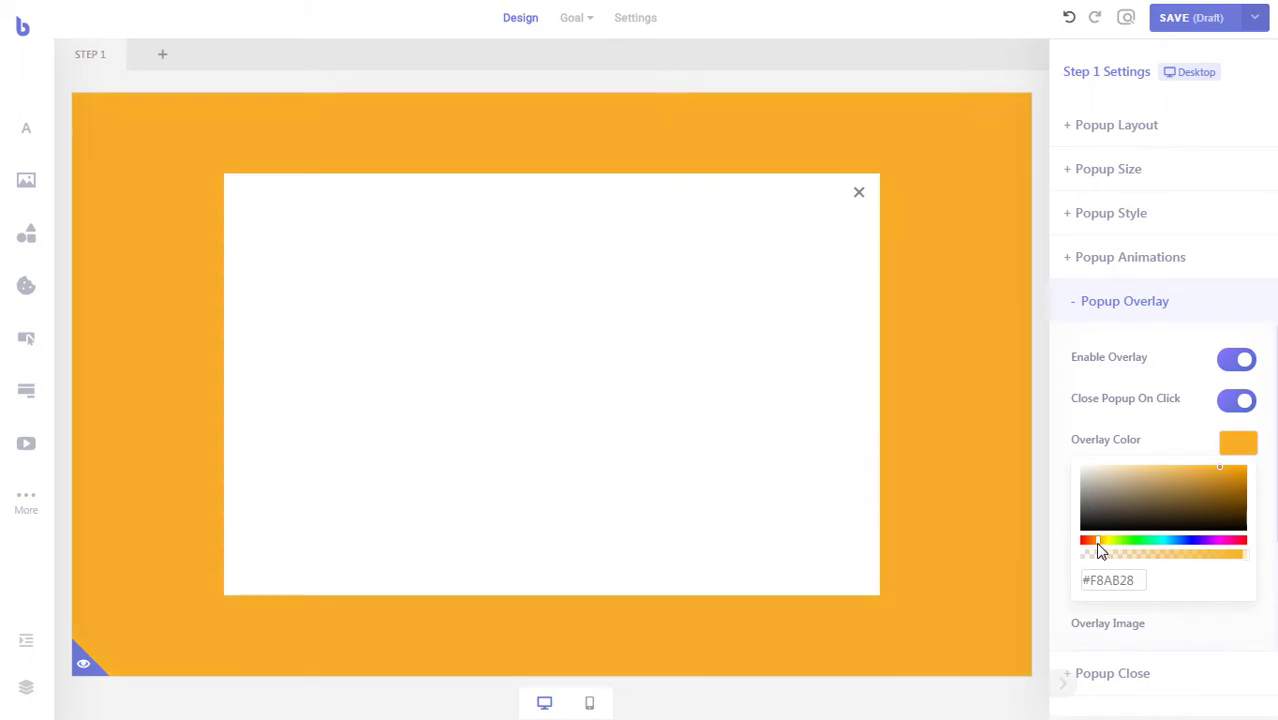
left_click_drag(1214, 469, 1200, 470)
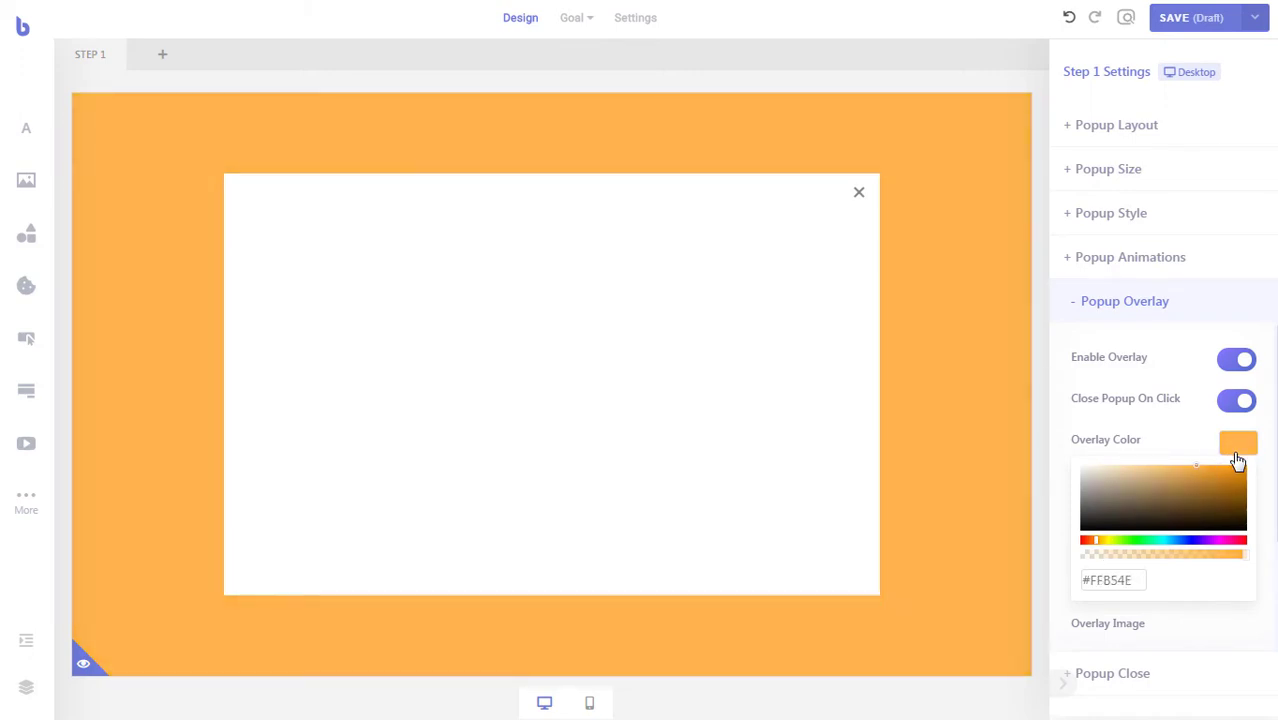
left_click(1239, 449)
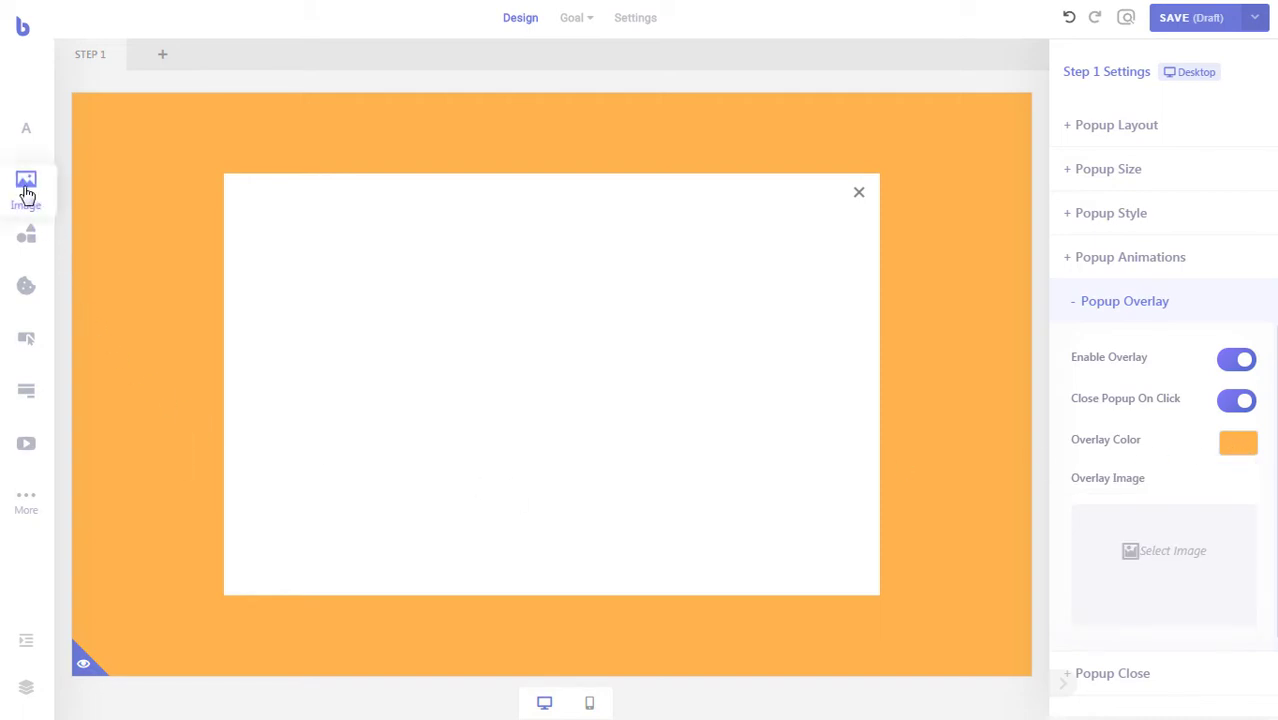
- Add an Image element to the popup and bring up its media library
left_click_drag(26, 182, 304, 305)
left_click(304, 305)
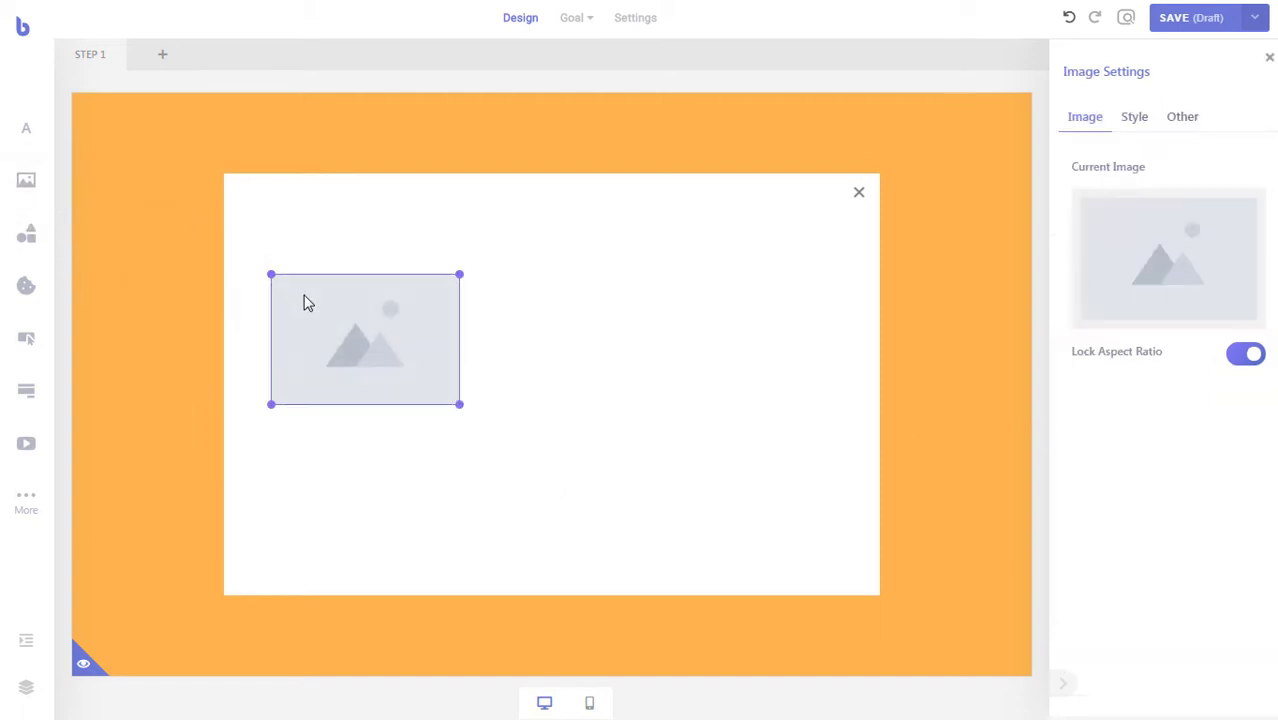
left_click(1184, 274)
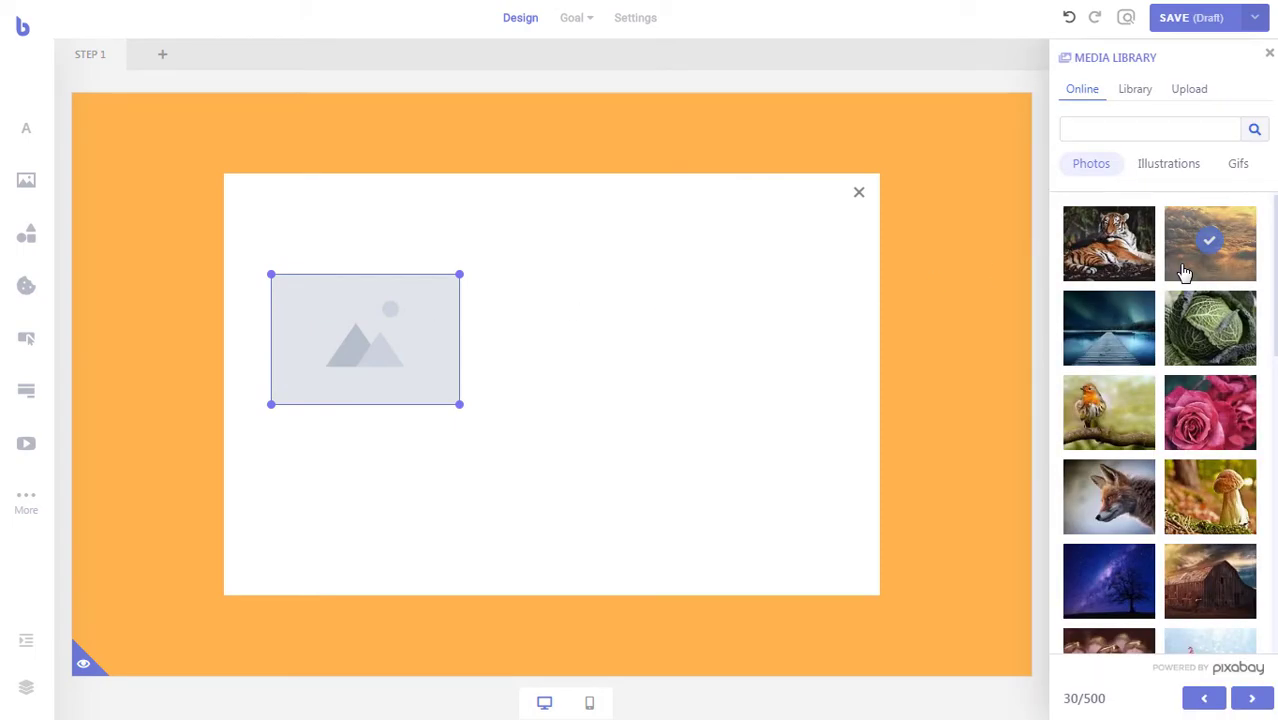
- Search online photos for 'foo' and use the food-covered table photo for the image
left_click(1122, 131)
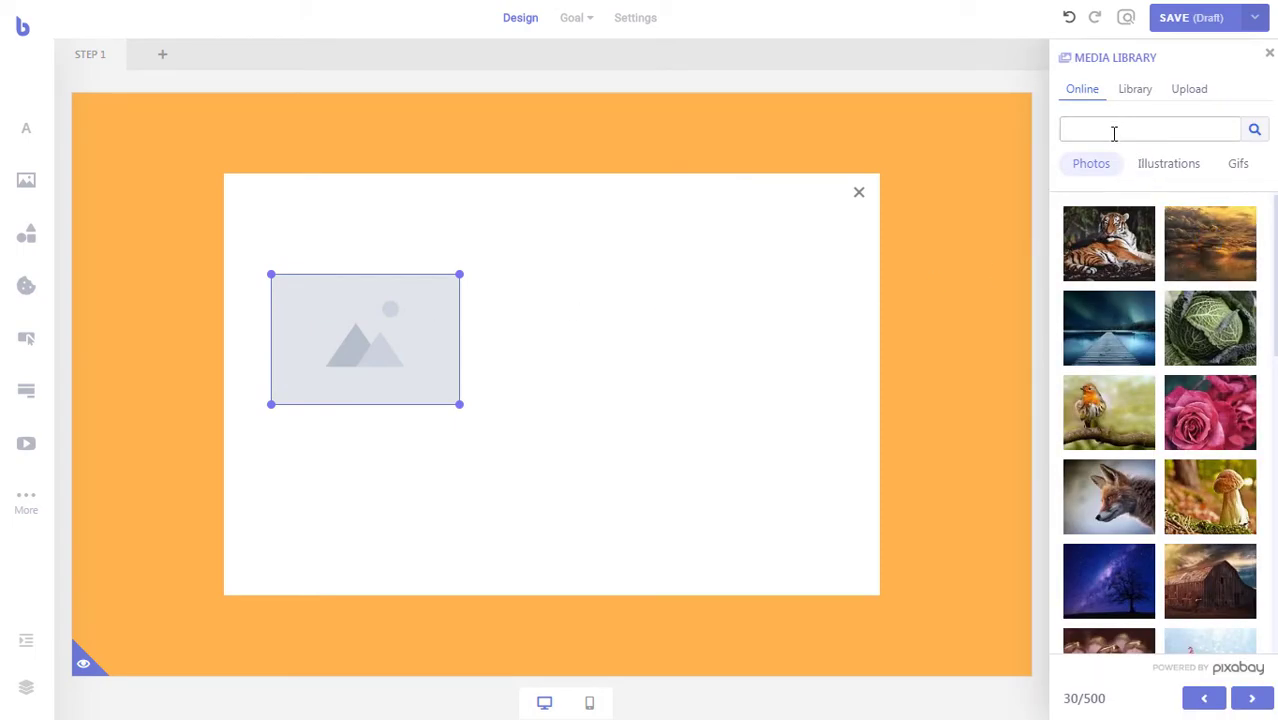
type("food")
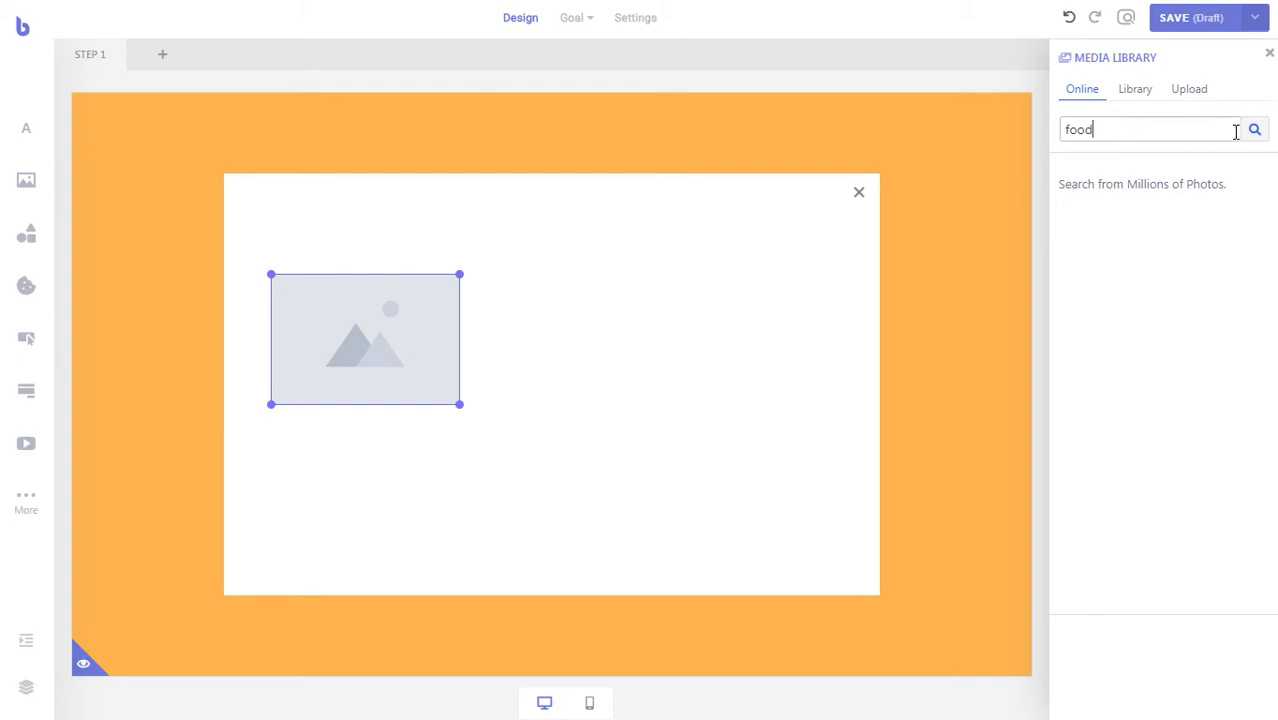
left_click(1254, 131)
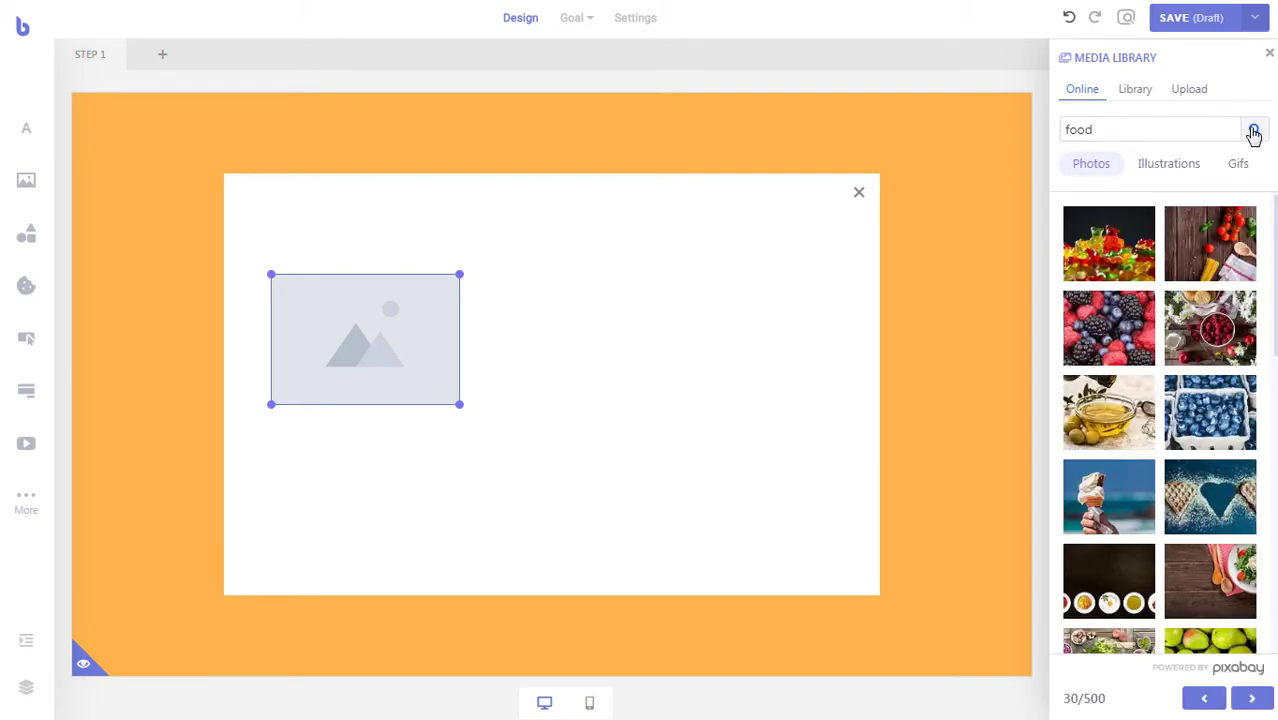
scroll(1216, 418, "down", 10)
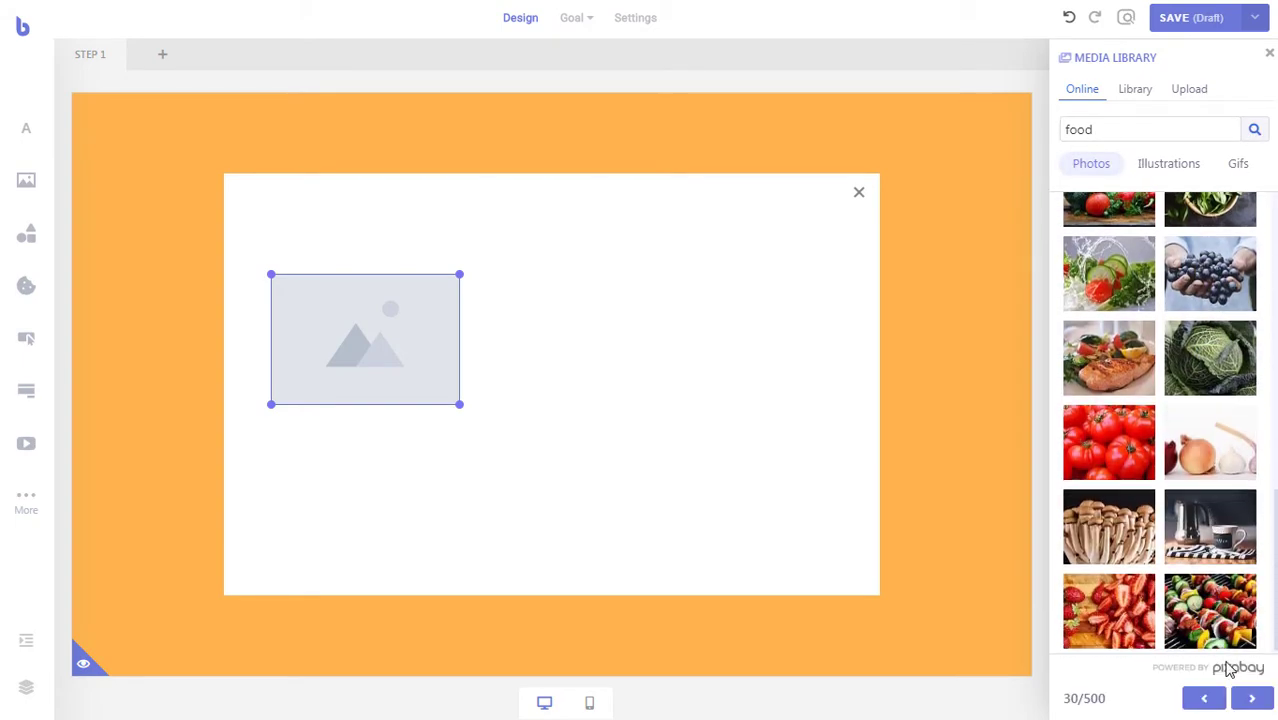
left_click(1250, 699)
scroll(1245, 540, "down", 1)
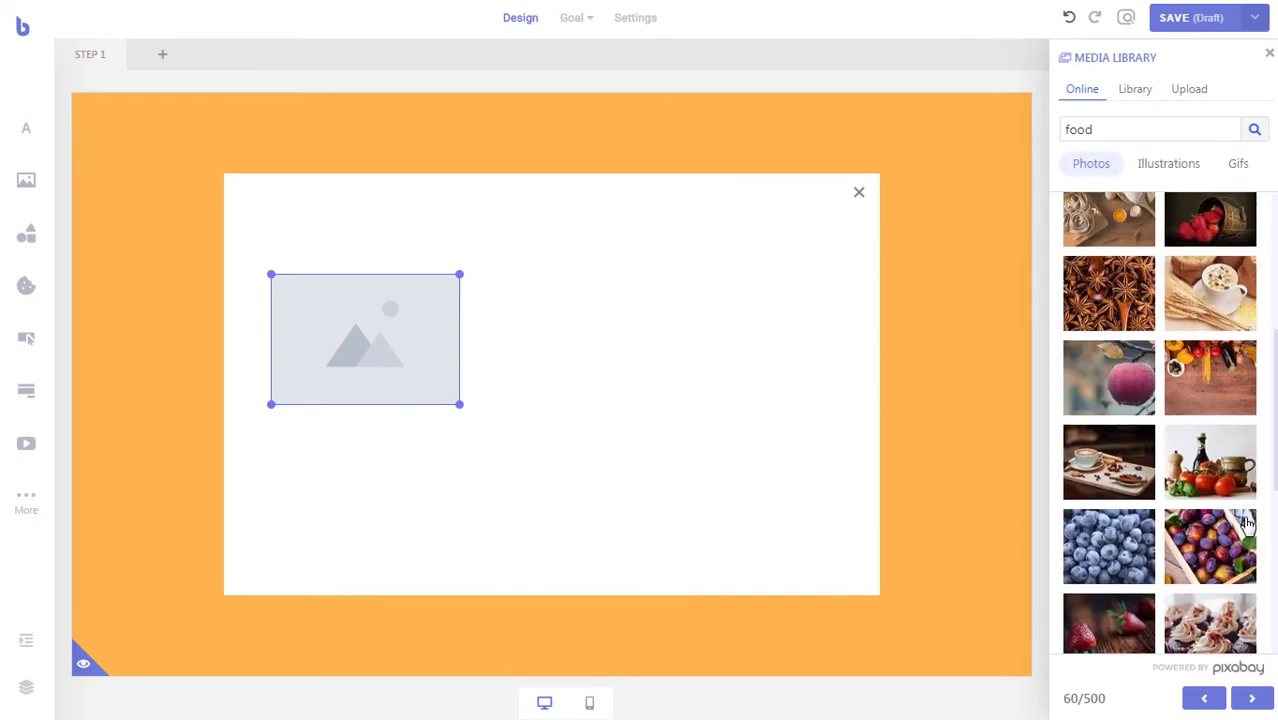
scroll(1245, 530, "down", 5)
left_click(1262, 700)
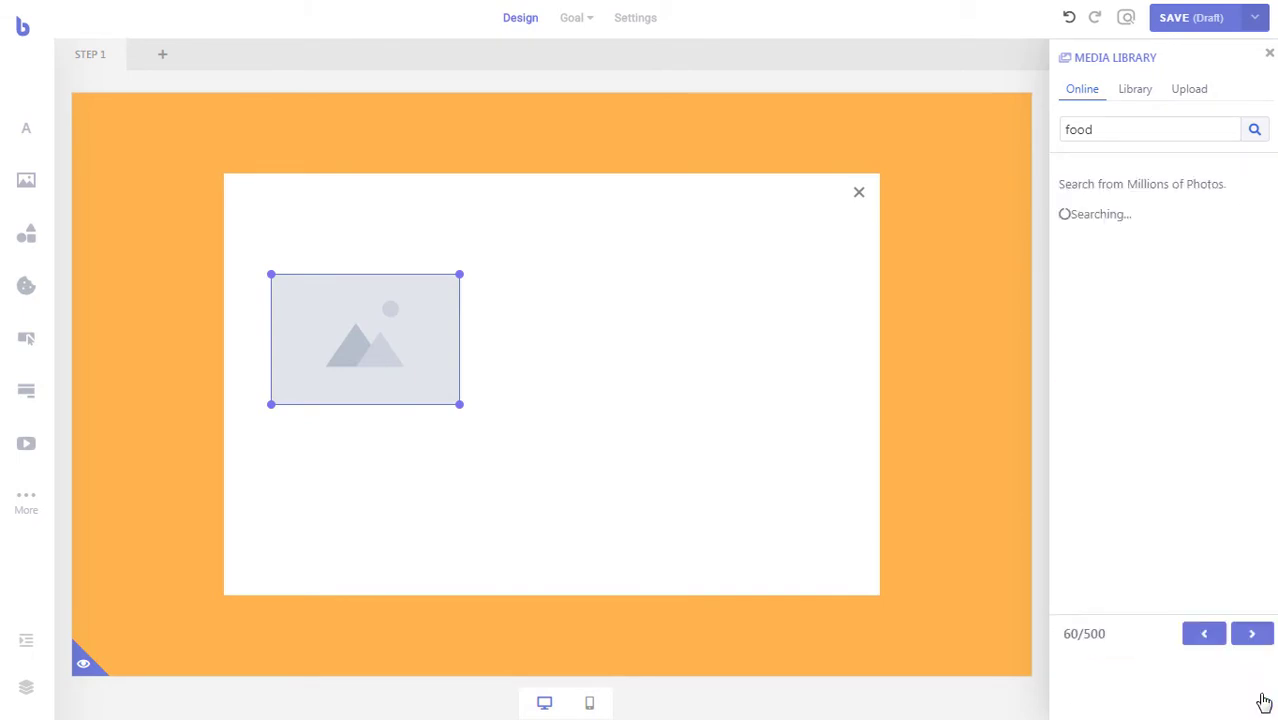
scroll(1226, 420, "down", 5)
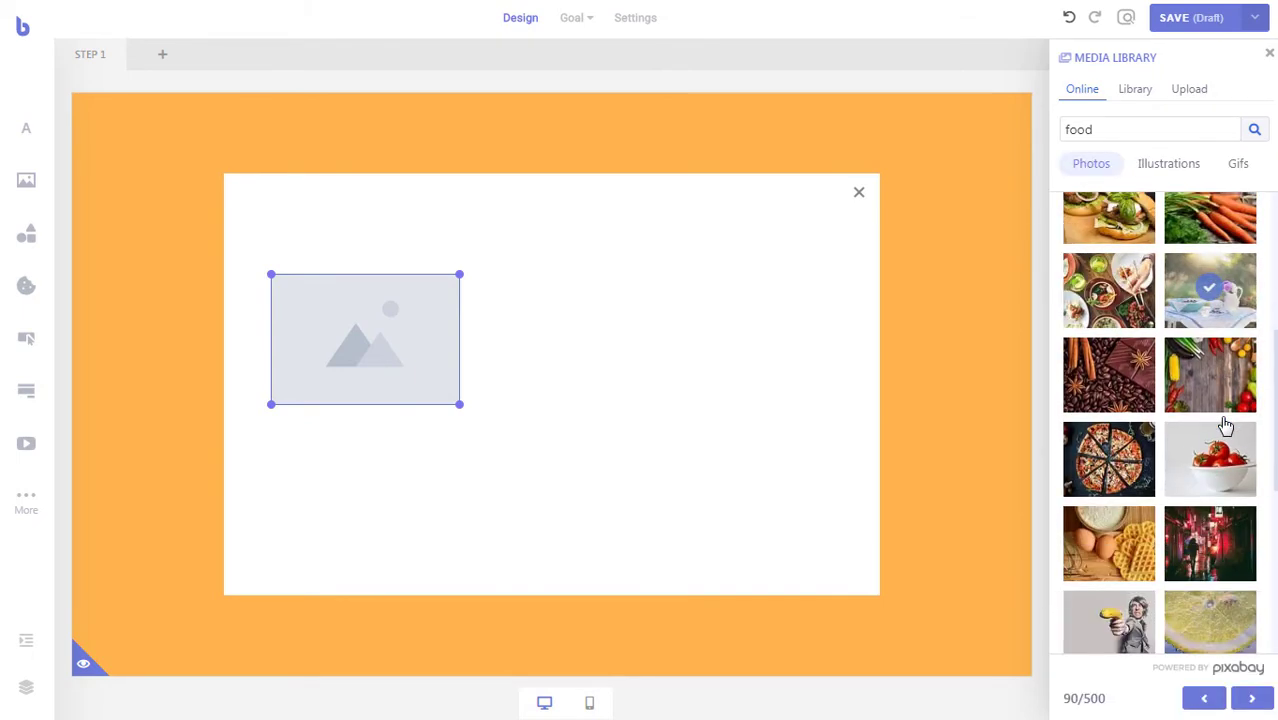
left_click(1108, 290)
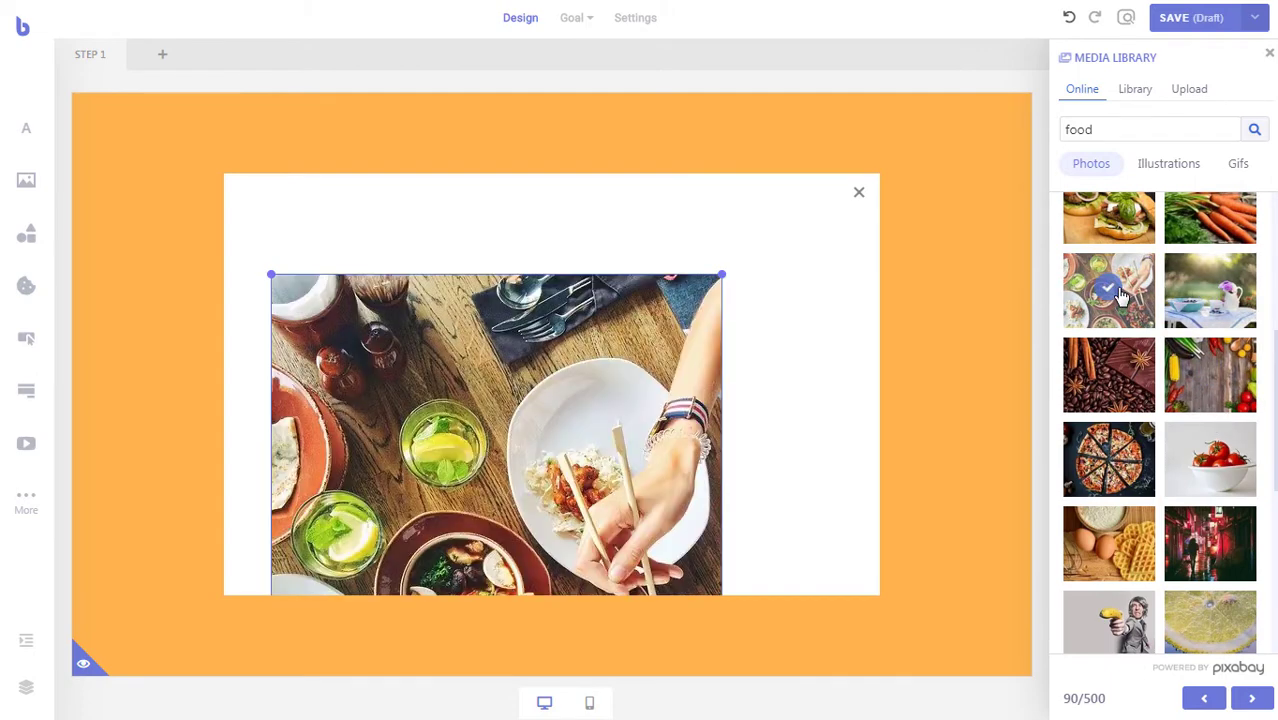
- Move the photo to the top-left corner, narrow it to the left side, and add a text element on the right
left_click_drag(434, 391, 380, 255)
left_click_drag(672, 352, 491, 348)
left_click(699, 374)
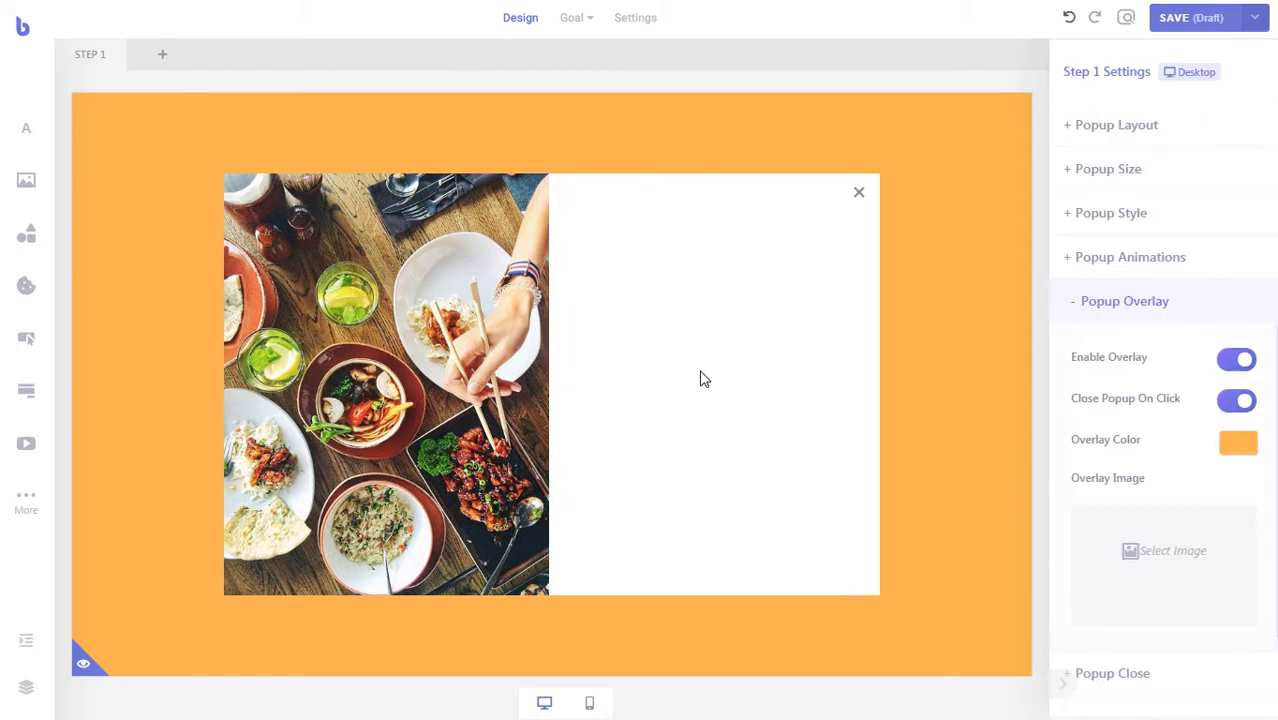
left_click_drag(22, 147, 810, 317)
- Replace the new text box's 'Hello there' placeholder with the heading 'Keep Updated'
left_click(640, 289)
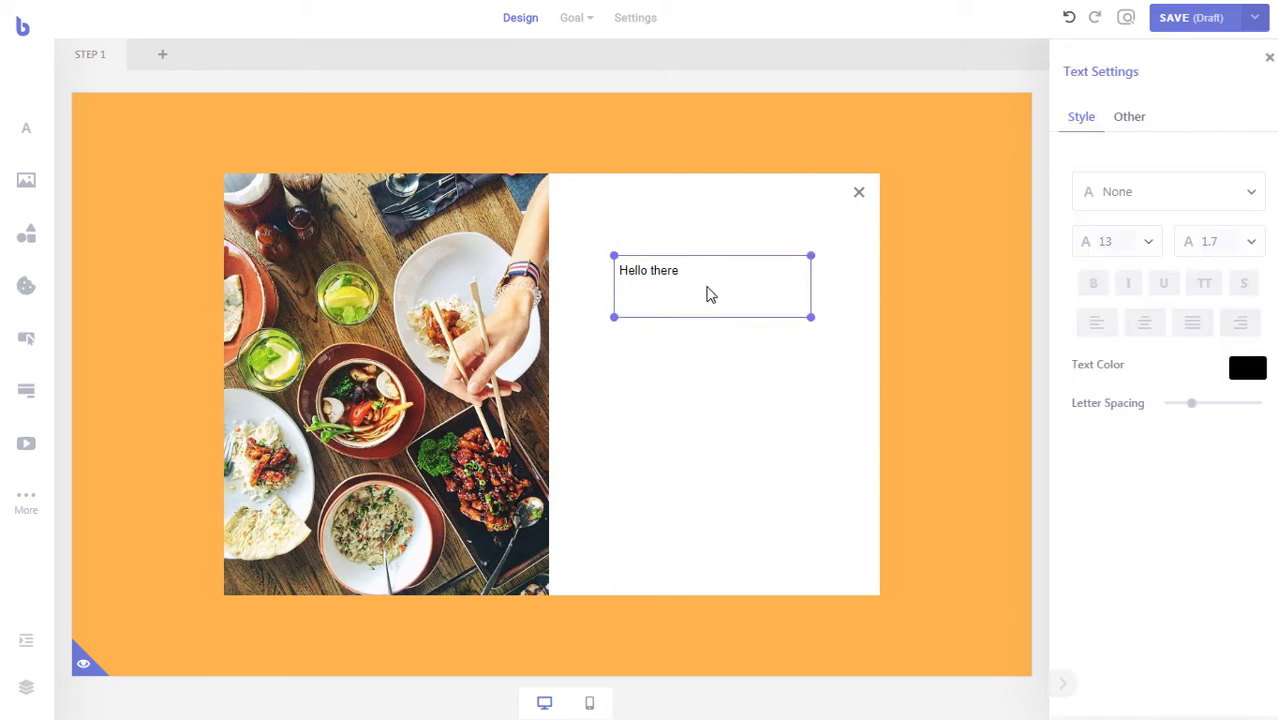
double_click(698, 280)
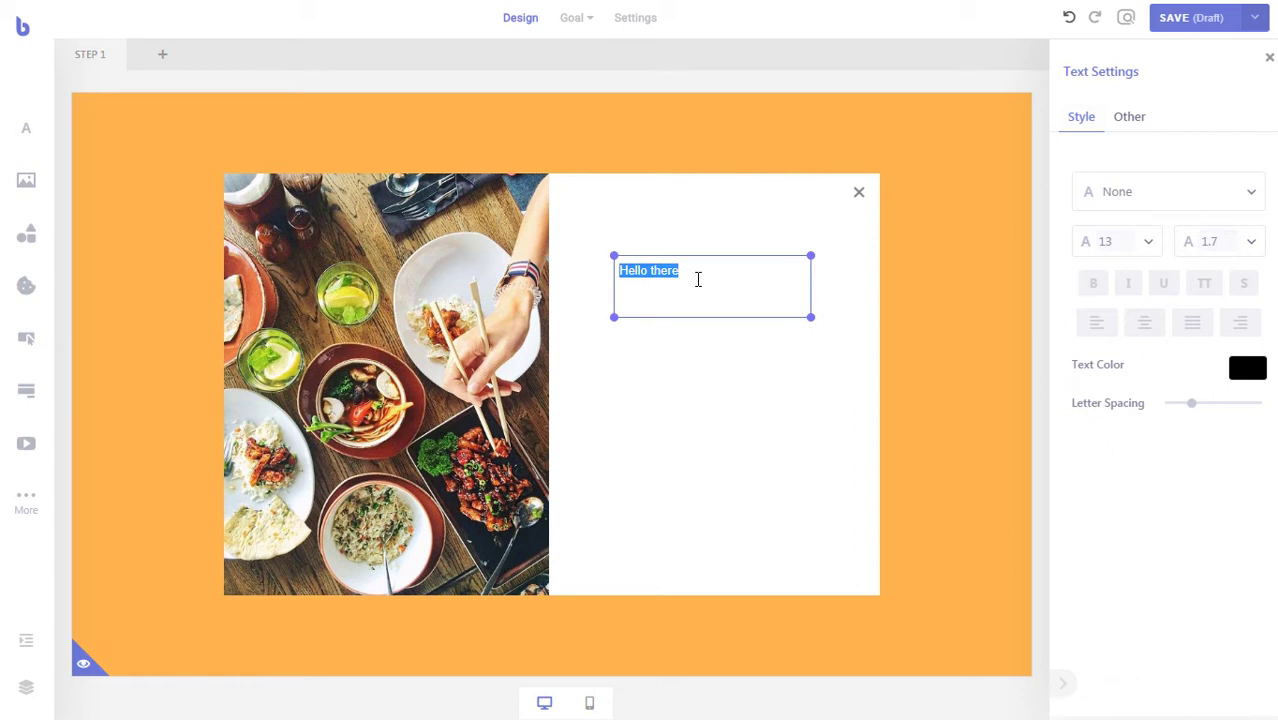
type("Keep Updated")
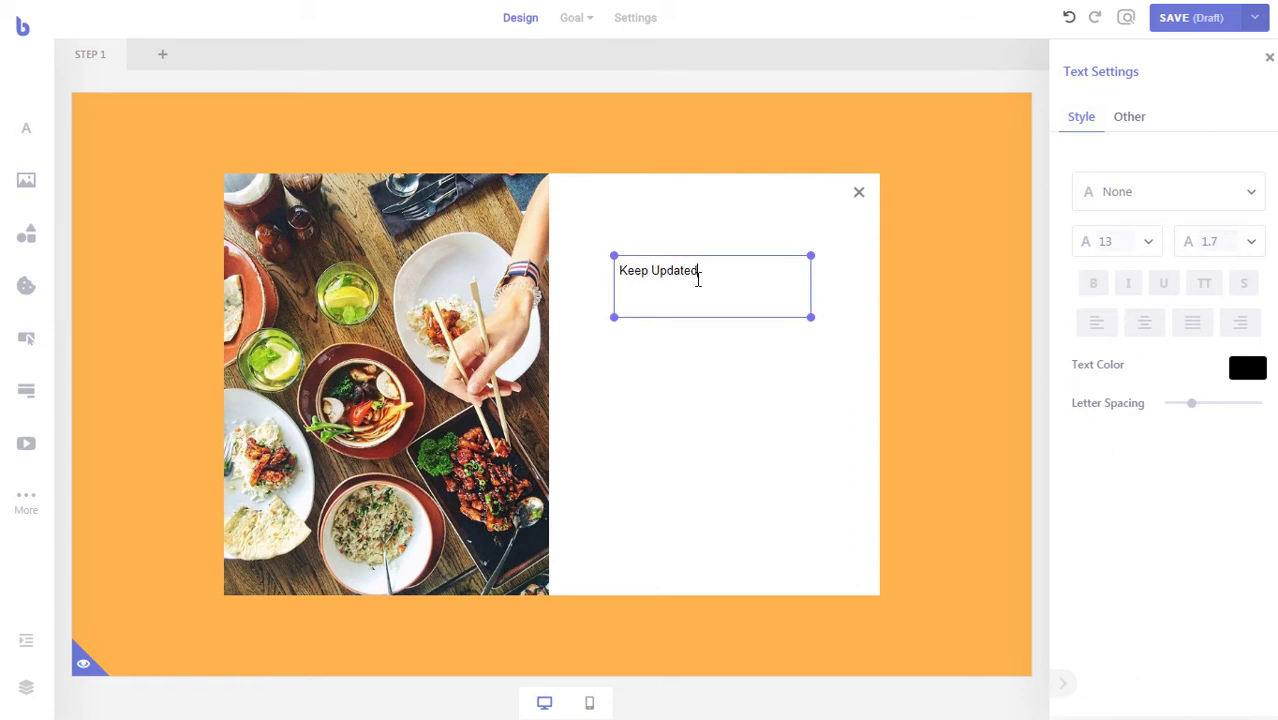
- Set the heading font to Abril Fatface
left_click(1252, 197)
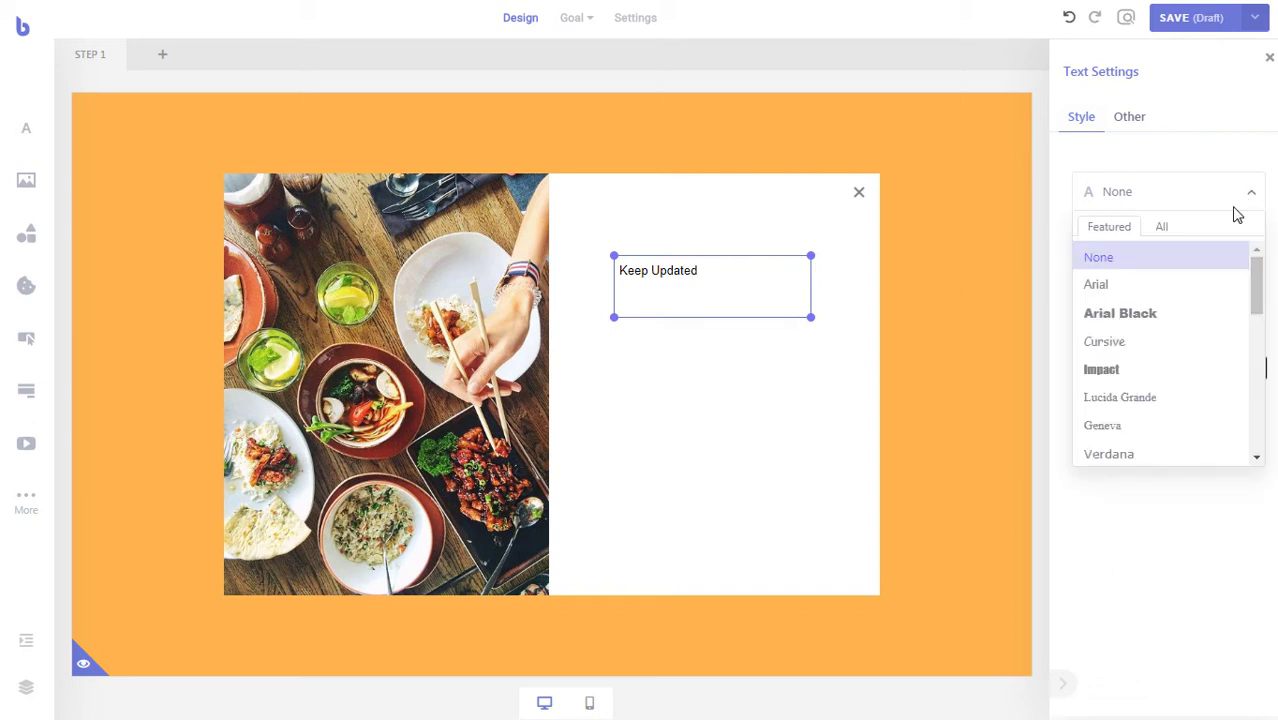
double_click(1162, 199)
type("abril")
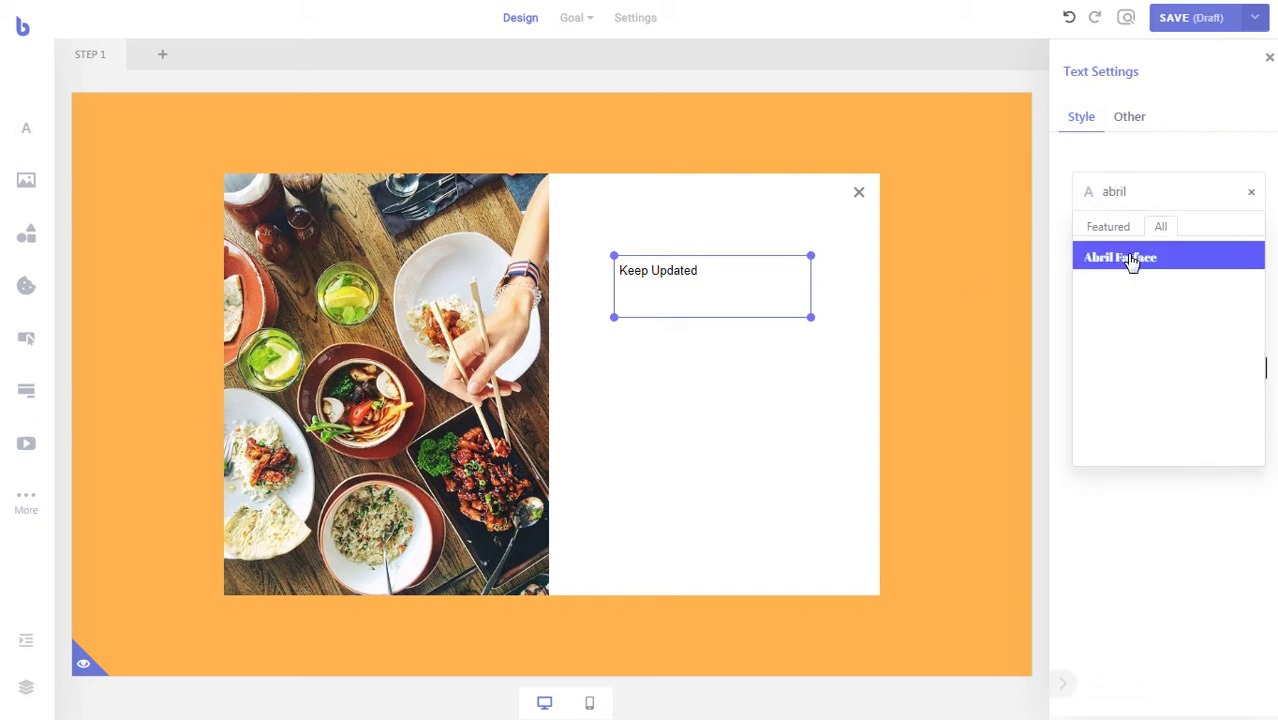
left_click(1131, 259)
left_click(1252, 191)
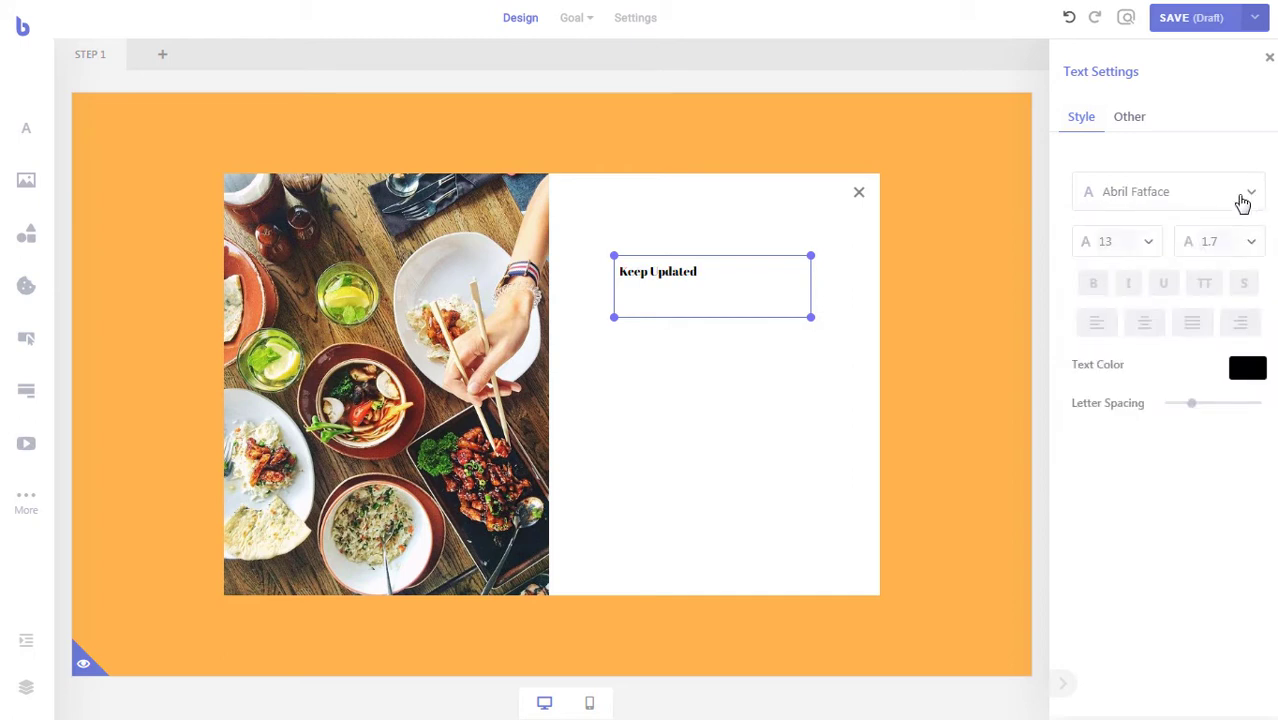
- Set the heading size to 32 and its line height to 1.3
double_click(1126, 240)
type("19")
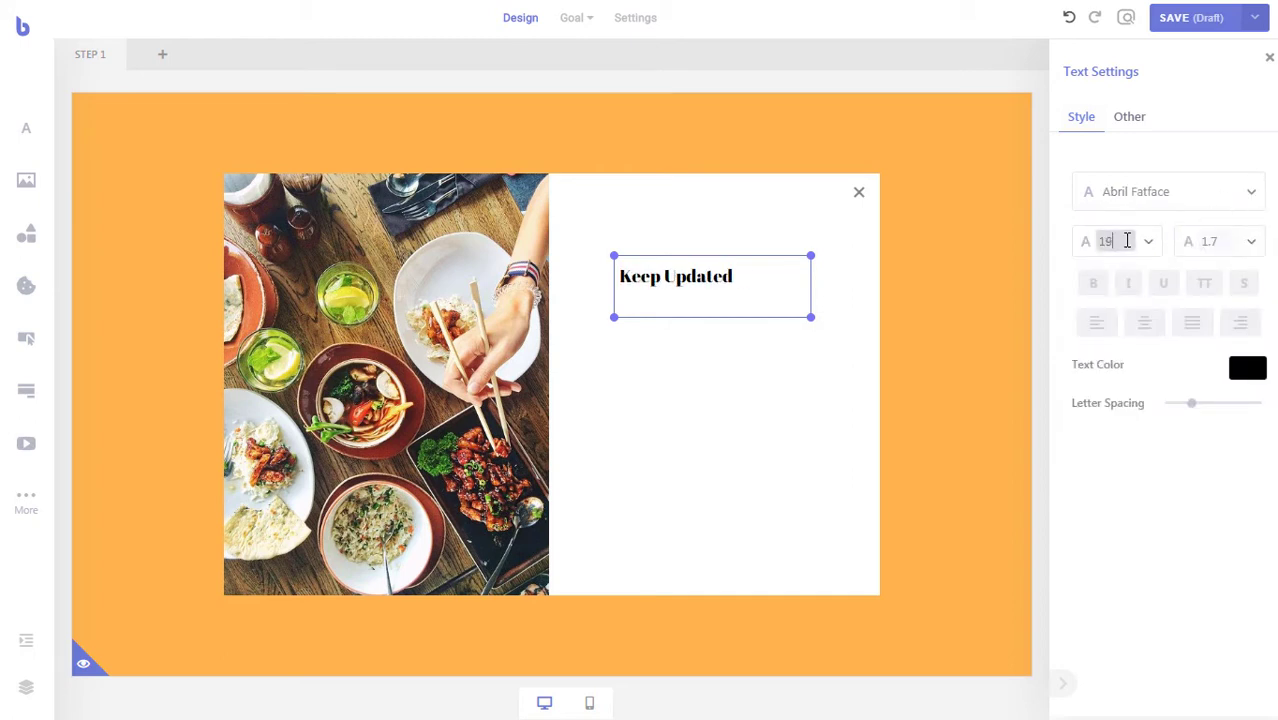
key("Up")
key("Up")
key("Up")
key("Up")
key("Up")
key("Up")
key("Up")
key("Up")
key("Up")
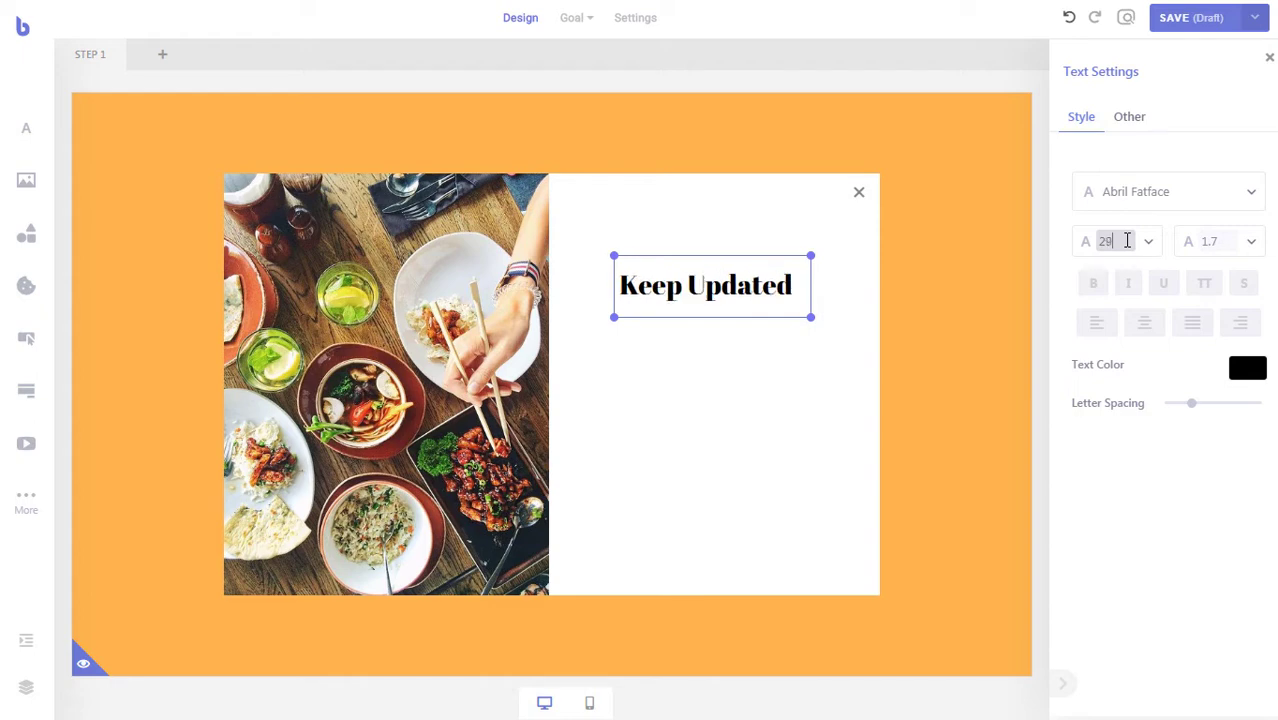
key("Up")
key("Up")
key("Up")
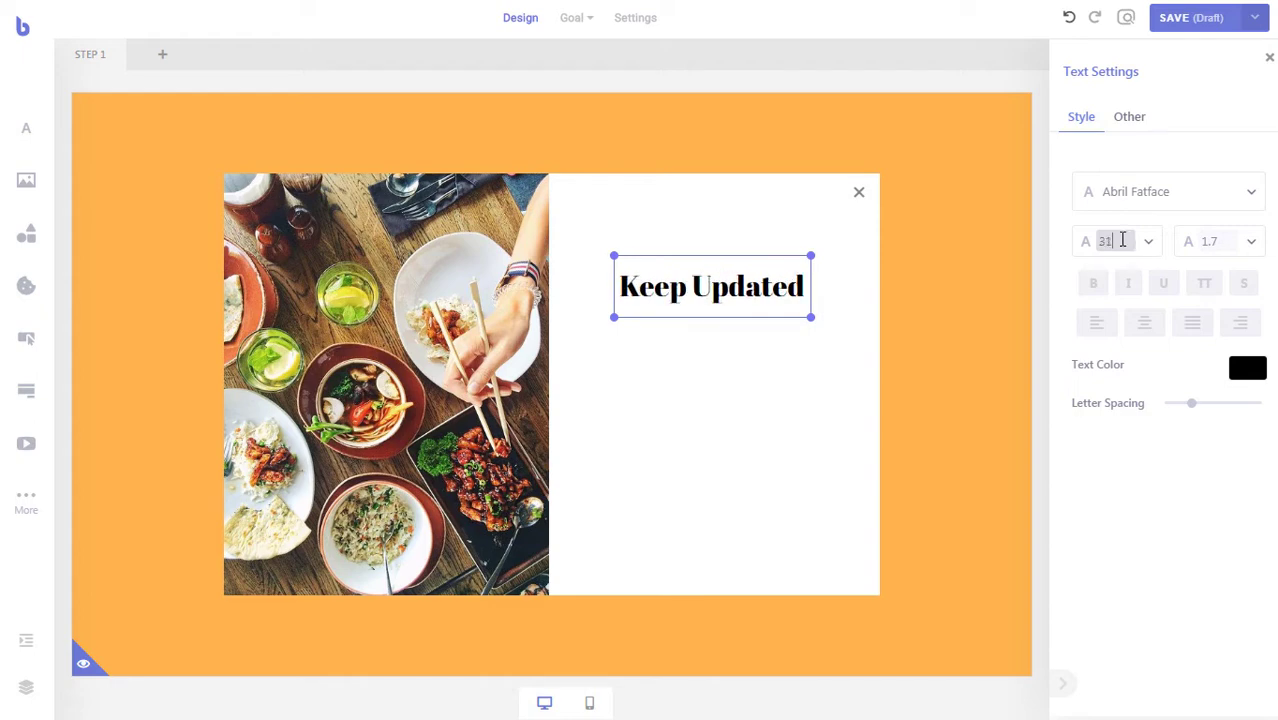
key("Up")
left_click(1210, 241)
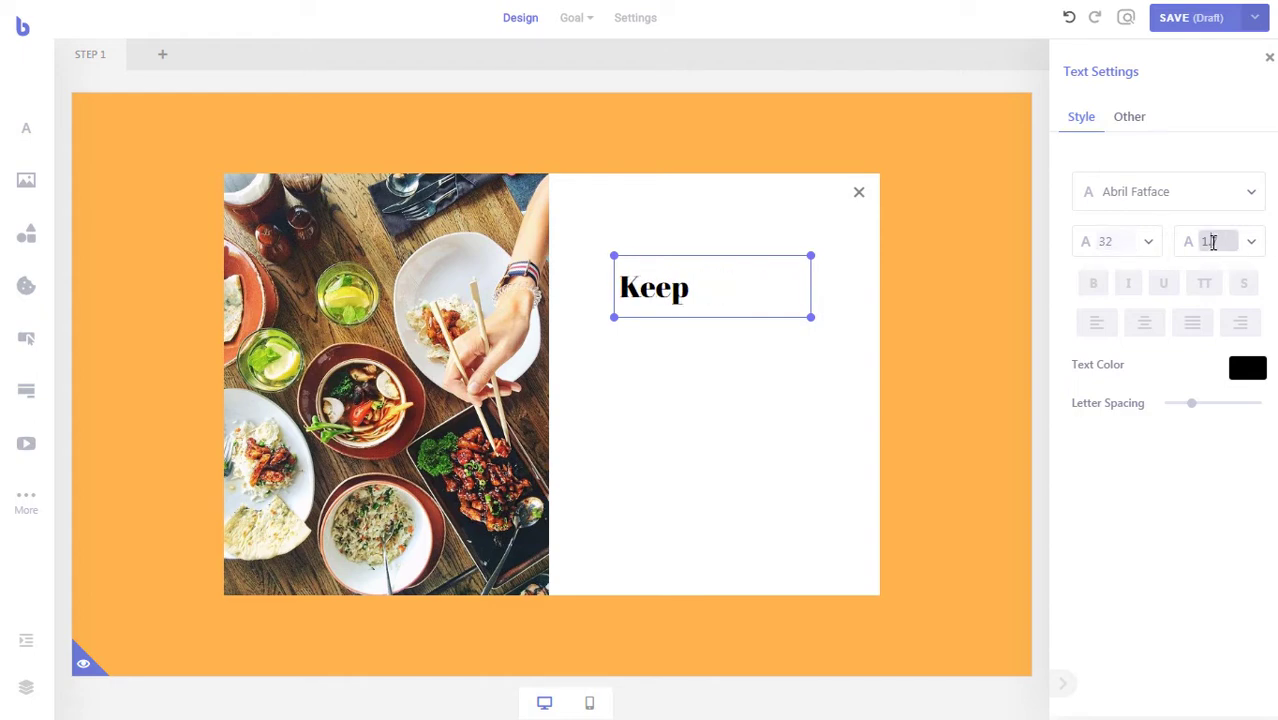
key("Down")
key("Down")
key("Down")
key("Down")
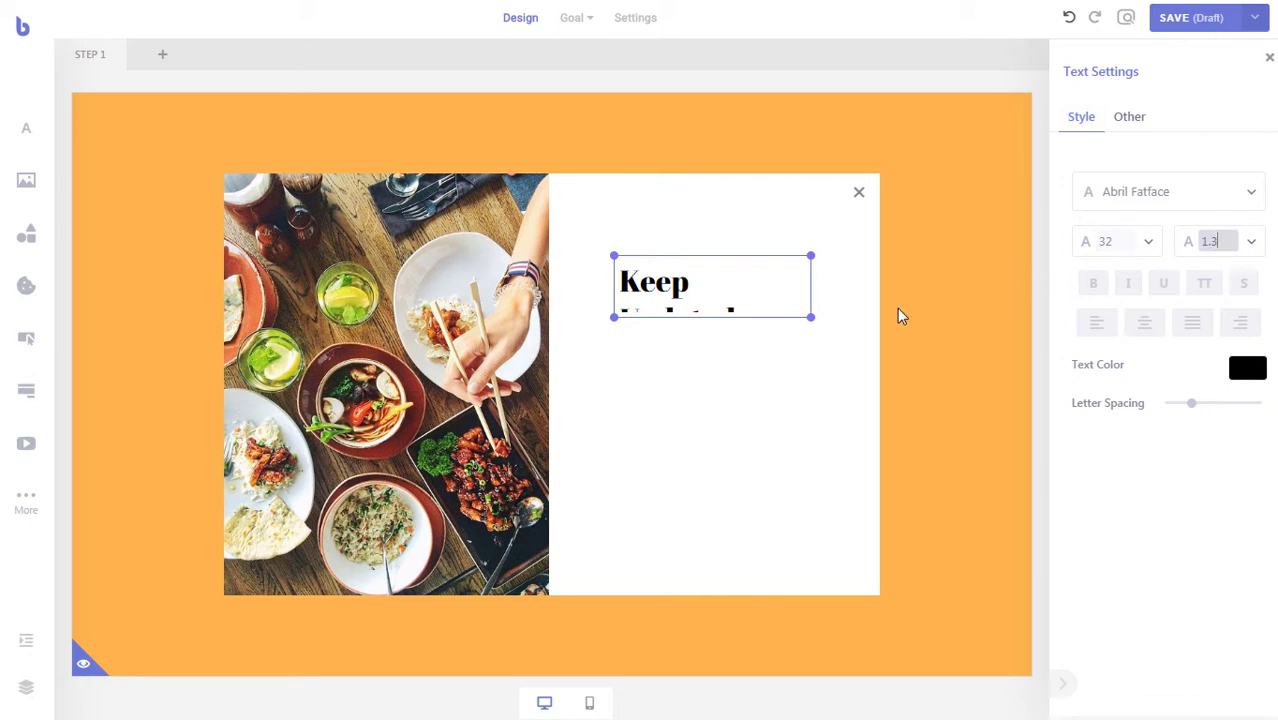
- Widen and centre the heading on one line, nudge it left, and add a text block below
left_click_drag(810, 318, 828, 319)
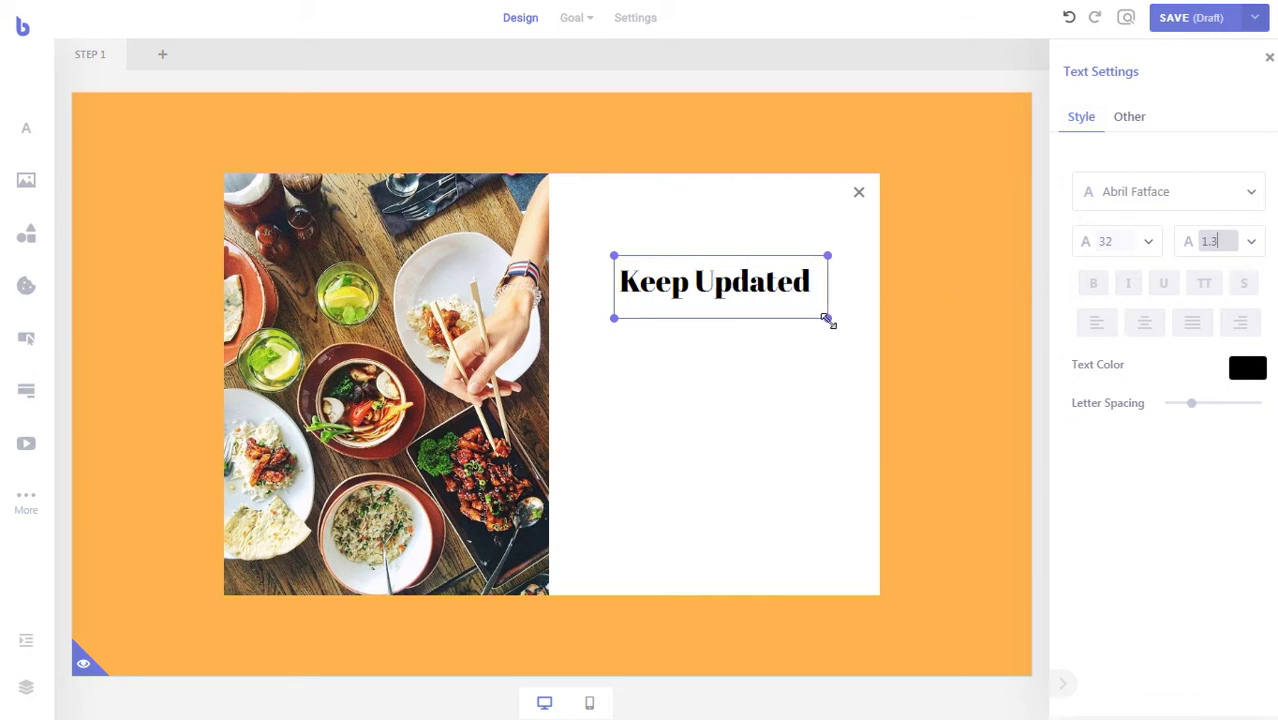
left_click(1143, 324)
left_click(686, 369)
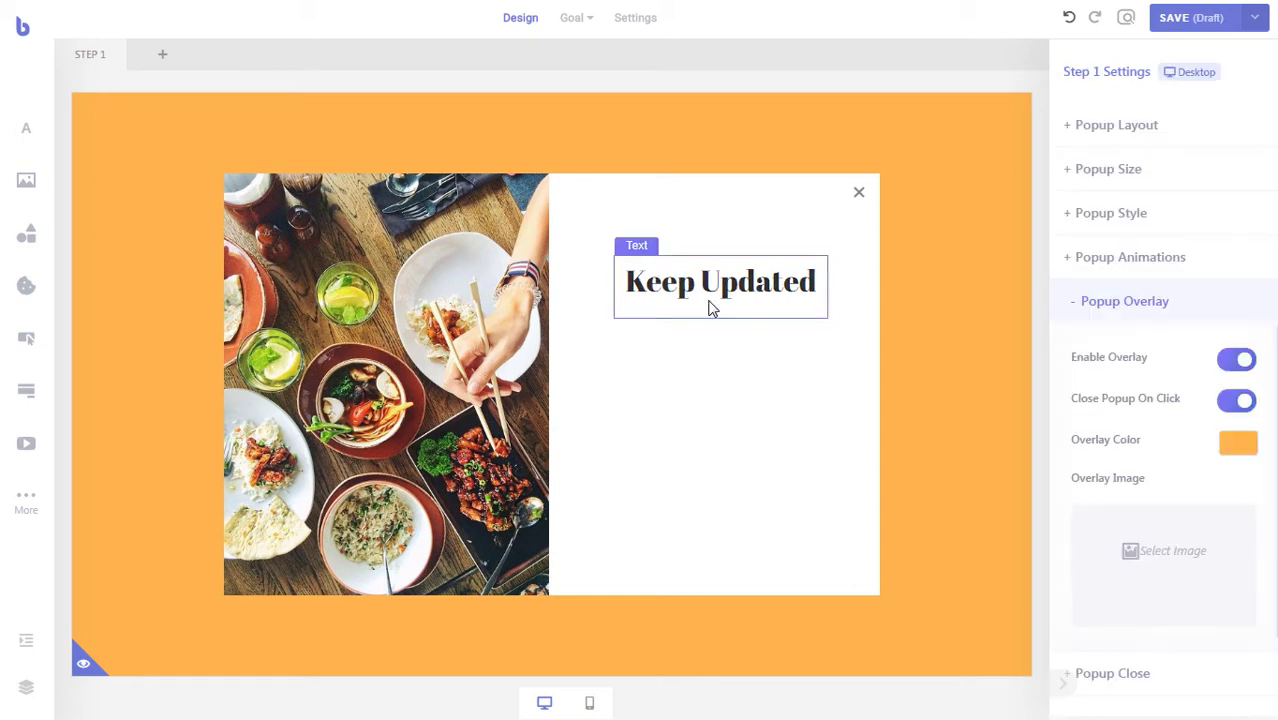
left_click_drag(717, 307, 710, 309)
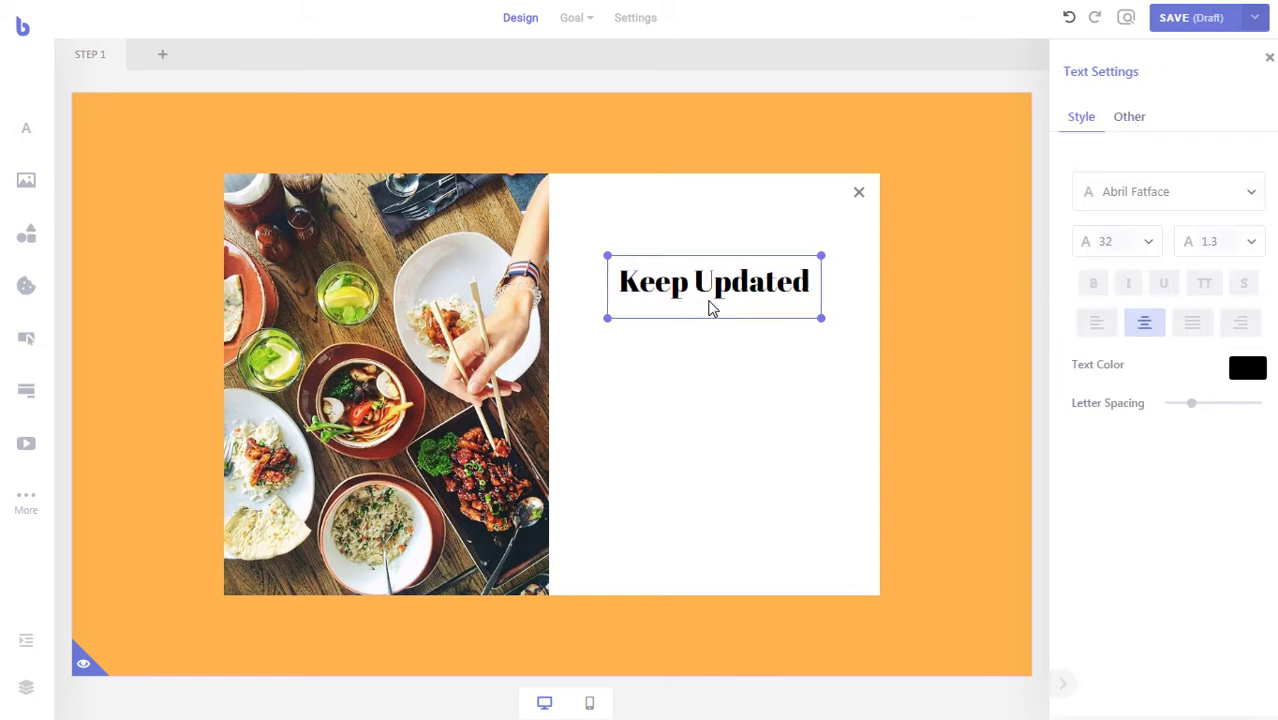
left_click(706, 385)
left_click_drag(30, 147, 850, 399)
- Paste the 'Mouth Watering Recipes' subtitle into the new box, centre it, and use Comfortaa font
left_click(699, 381)
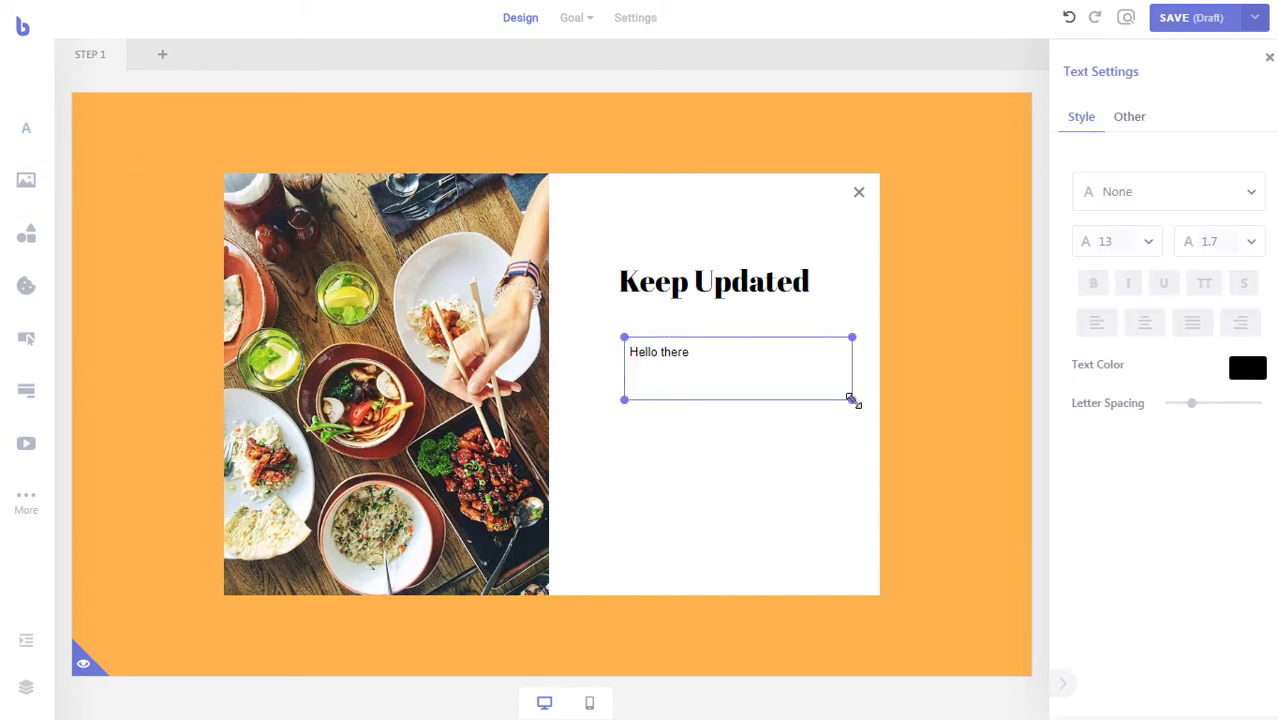
left_click_drag(762, 385, 741, 397)
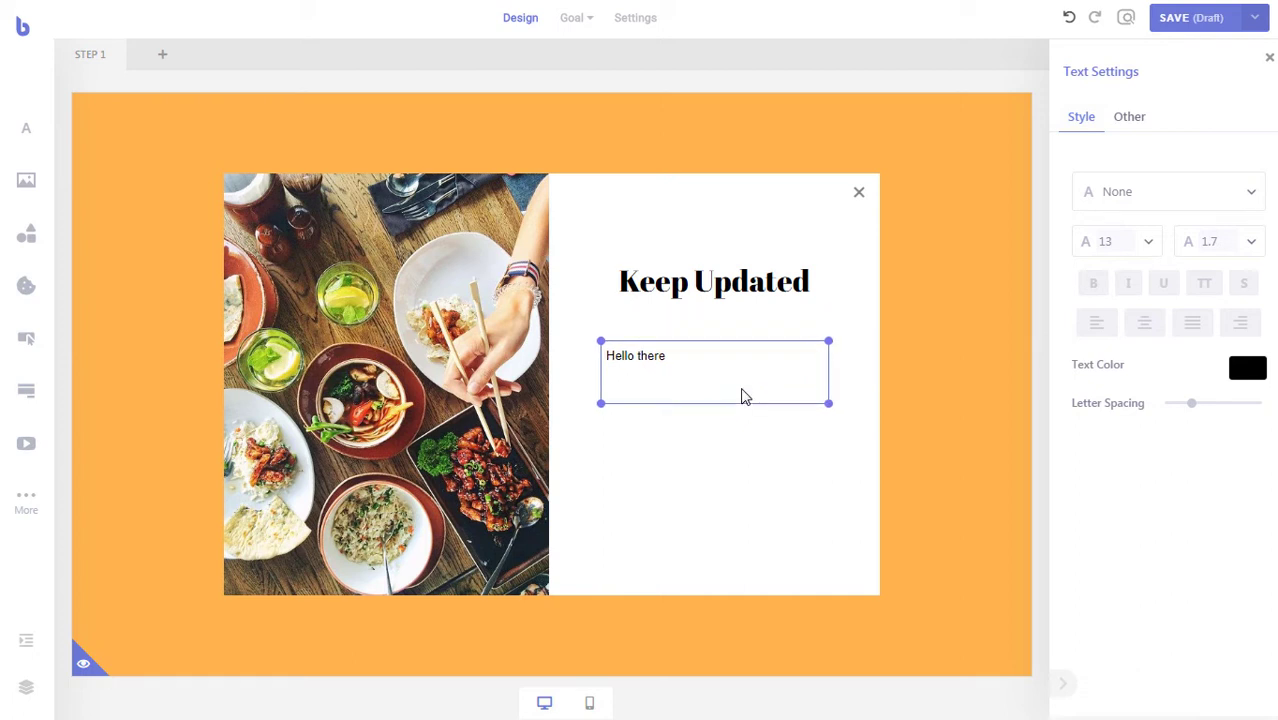
double_click(708, 377)
type("Do you want to get Mouth Watering Recipes directly in your Inbox?")
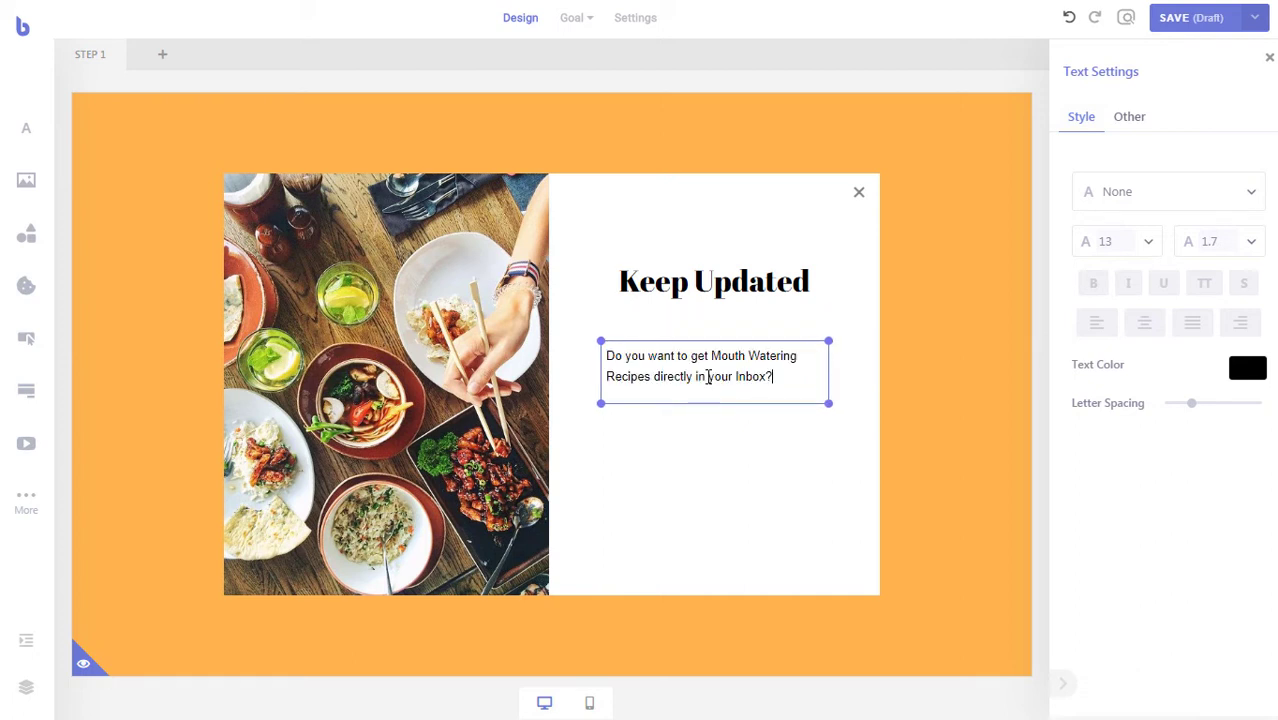
left_click(1144, 323)
left_click(1253, 194)
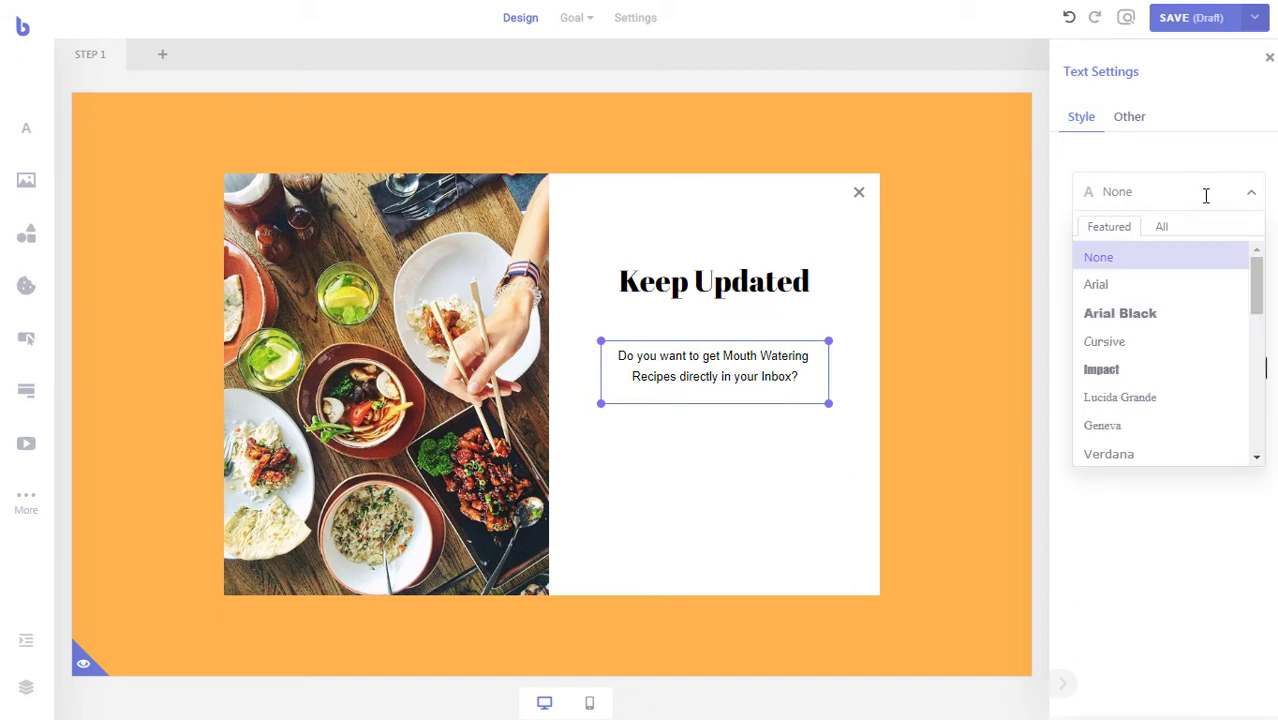
scroll(1196, 317, "down", 4)
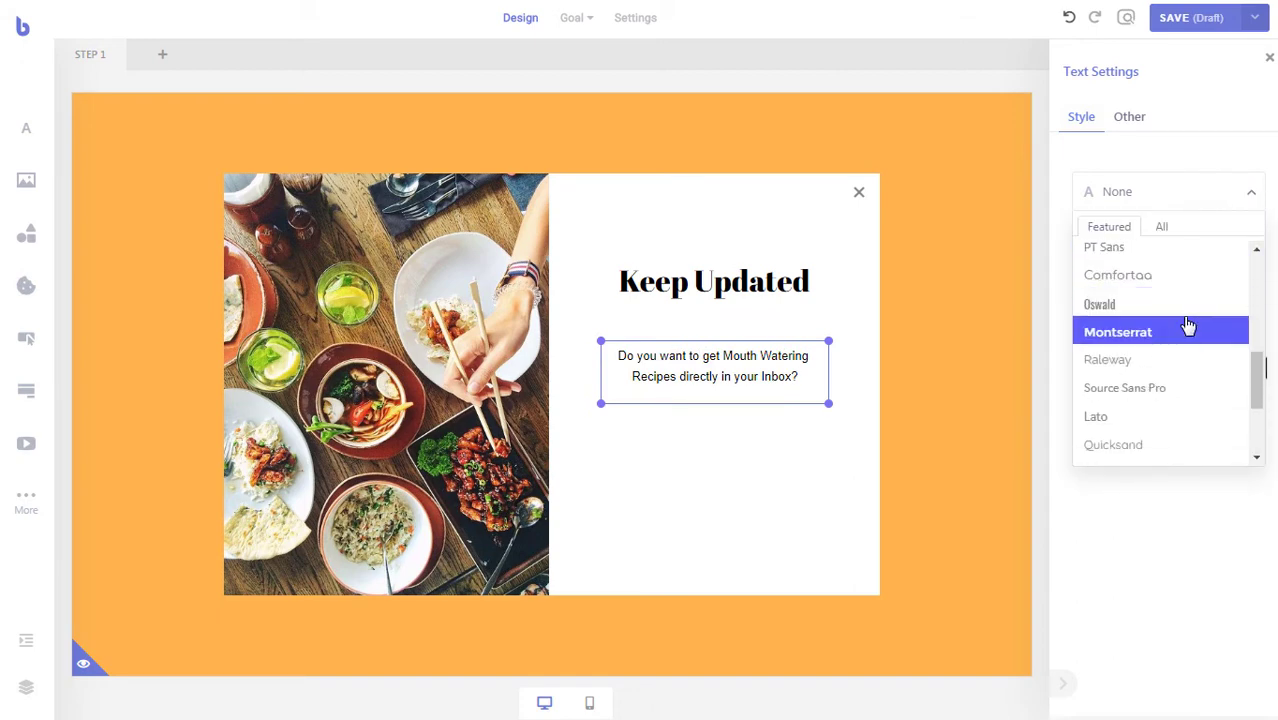
left_click(1163, 282)
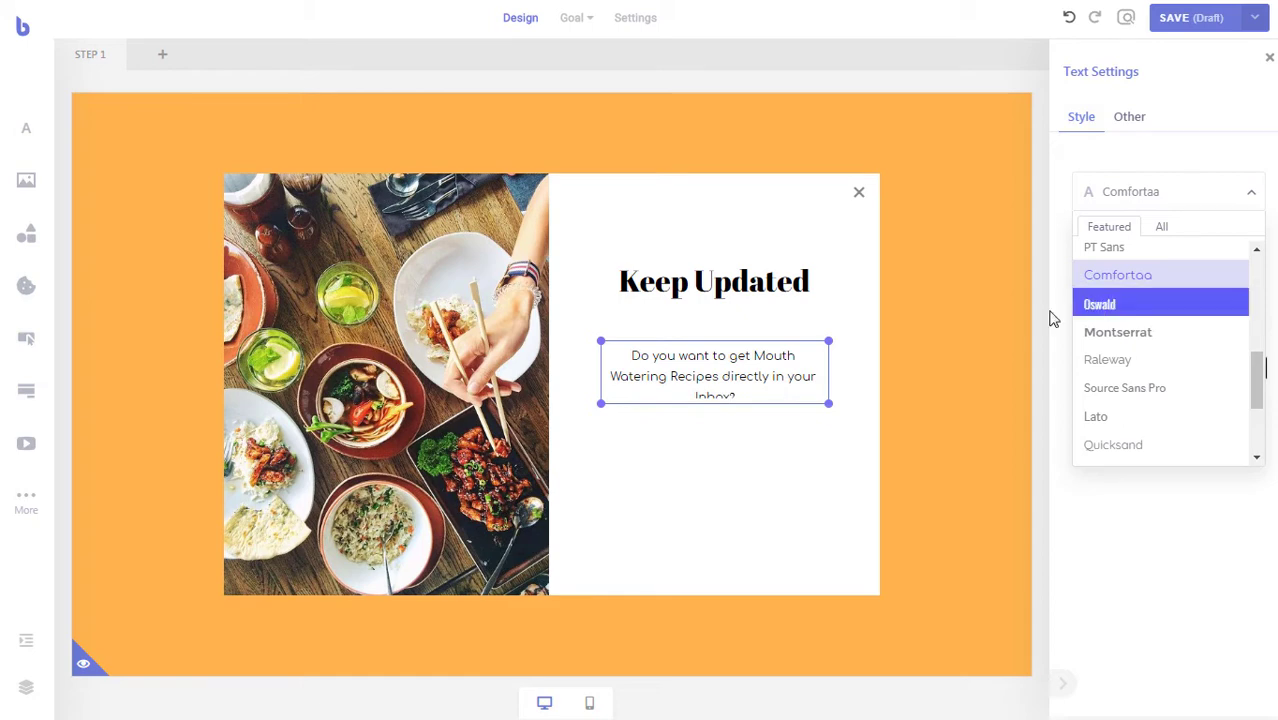
- Widen the subtitle to two lines and shift it slightly left and up under the heading
left_click_drag(829, 404, 842, 405)
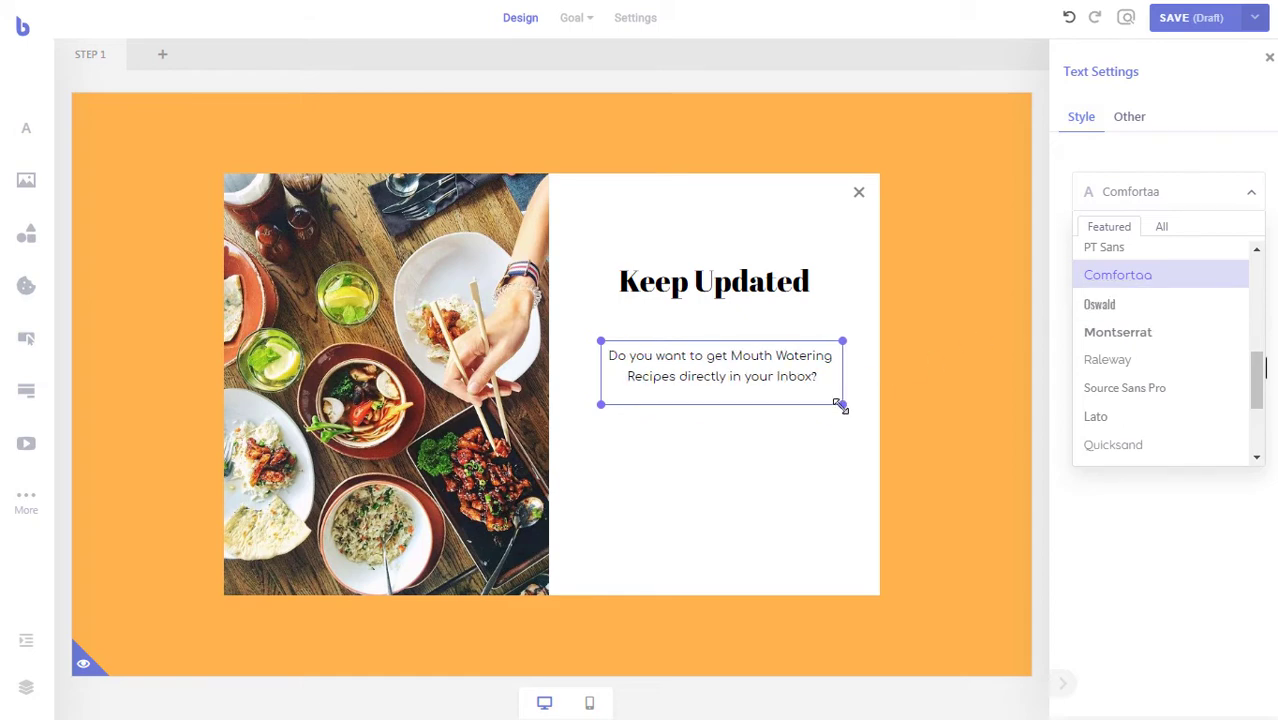
left_click(756, 437)
left_click(730, 391)
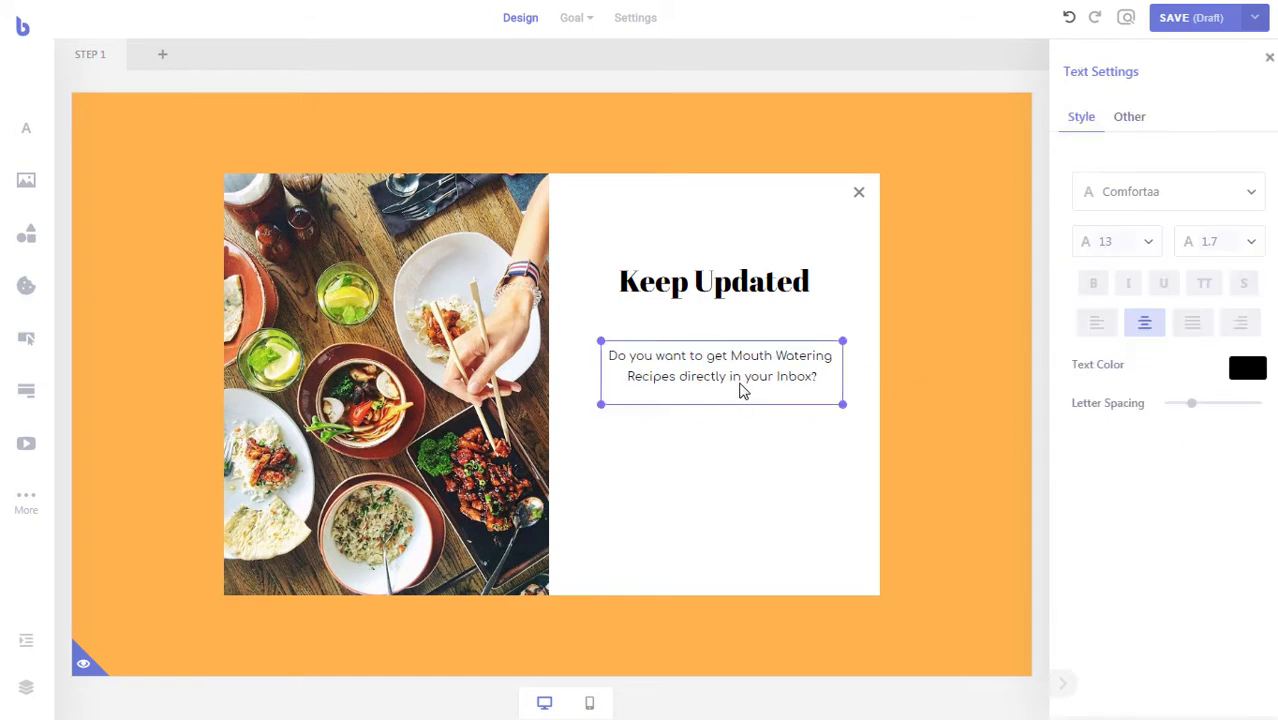
left_click_drag(742, 390, 733, 390)
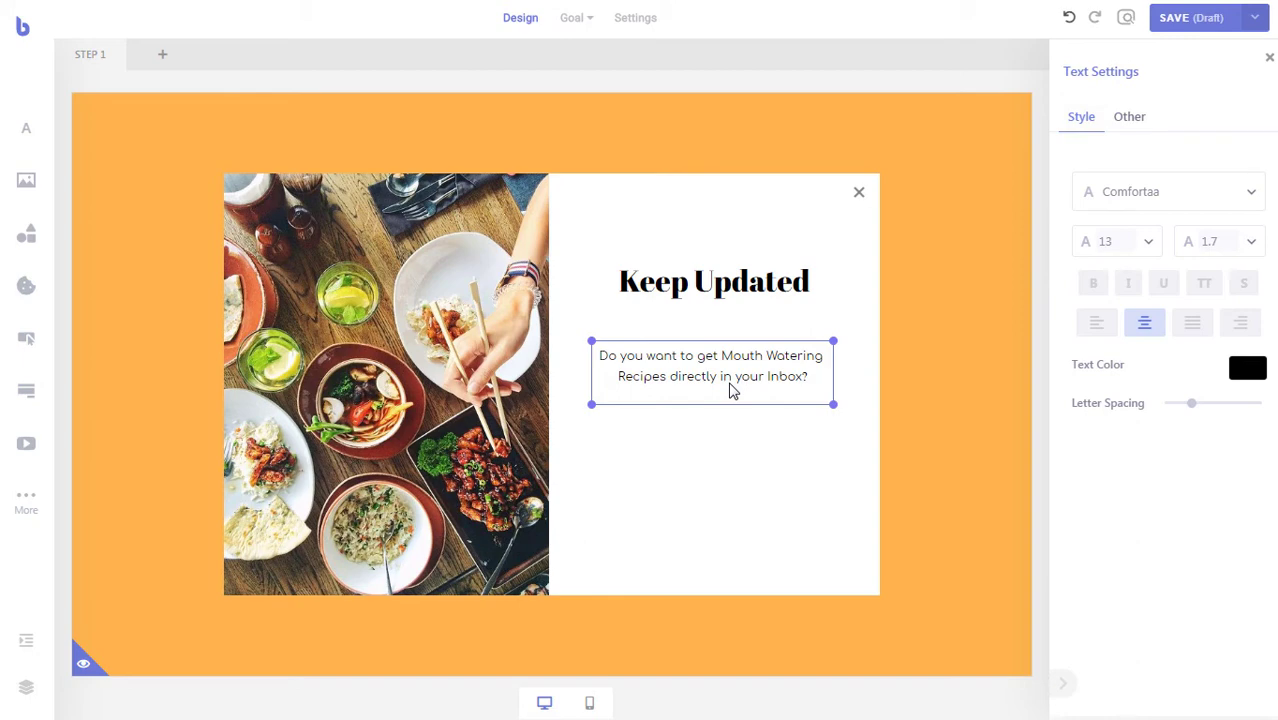
left_click(757, 433)
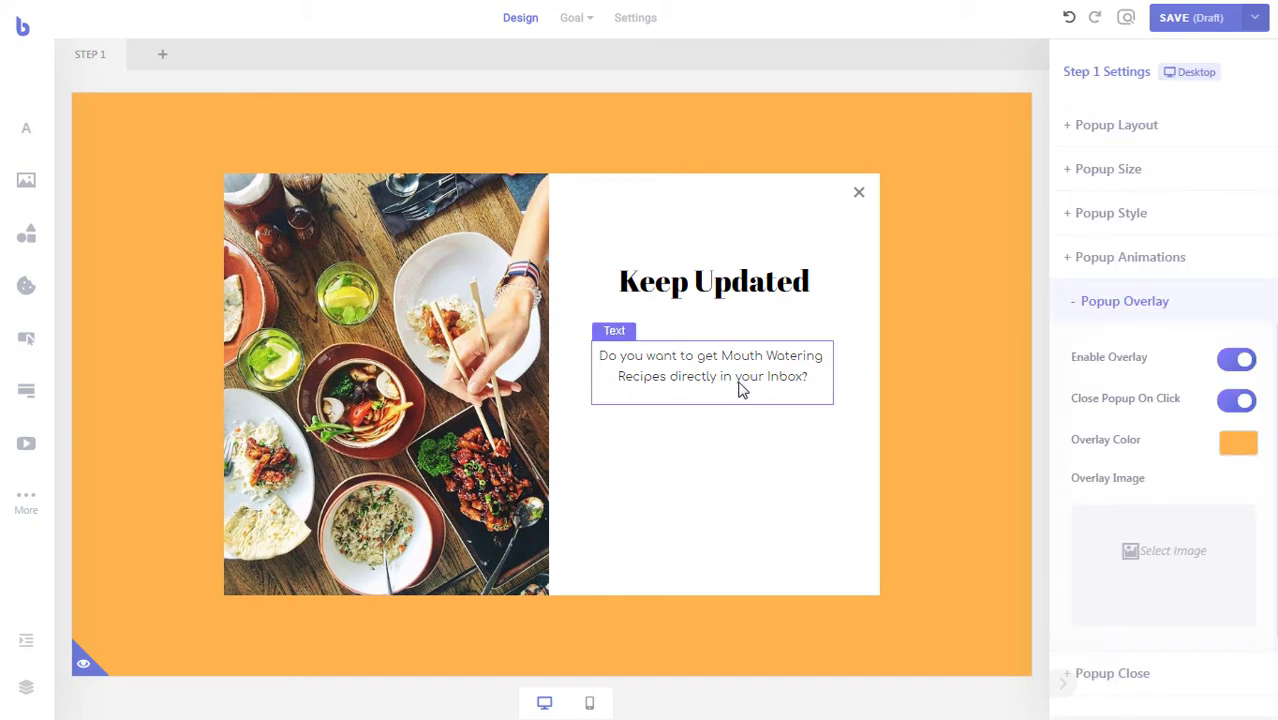
left_click_drag(740, 390, 739, 366)
left_click(745, 434)
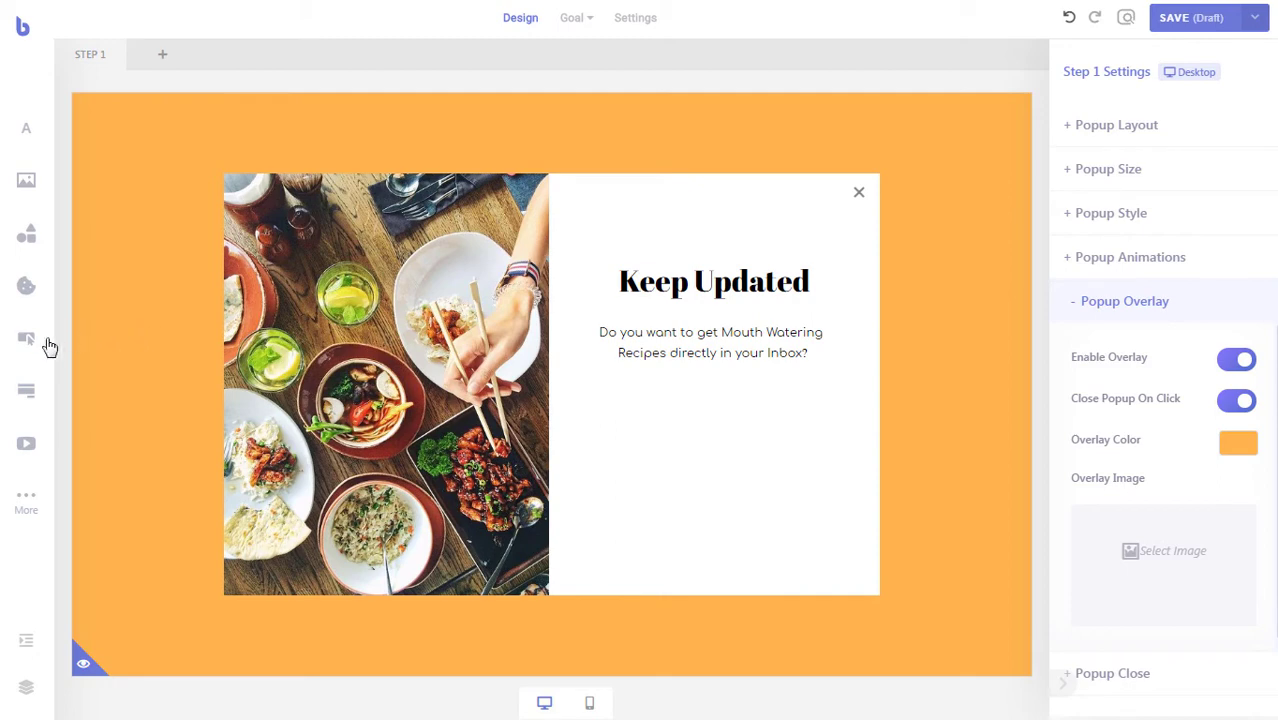
- Add a form below the subtitle and remove its Full Name field, leaving Email and Send
left_click_drag(32, 396, 666, 410)
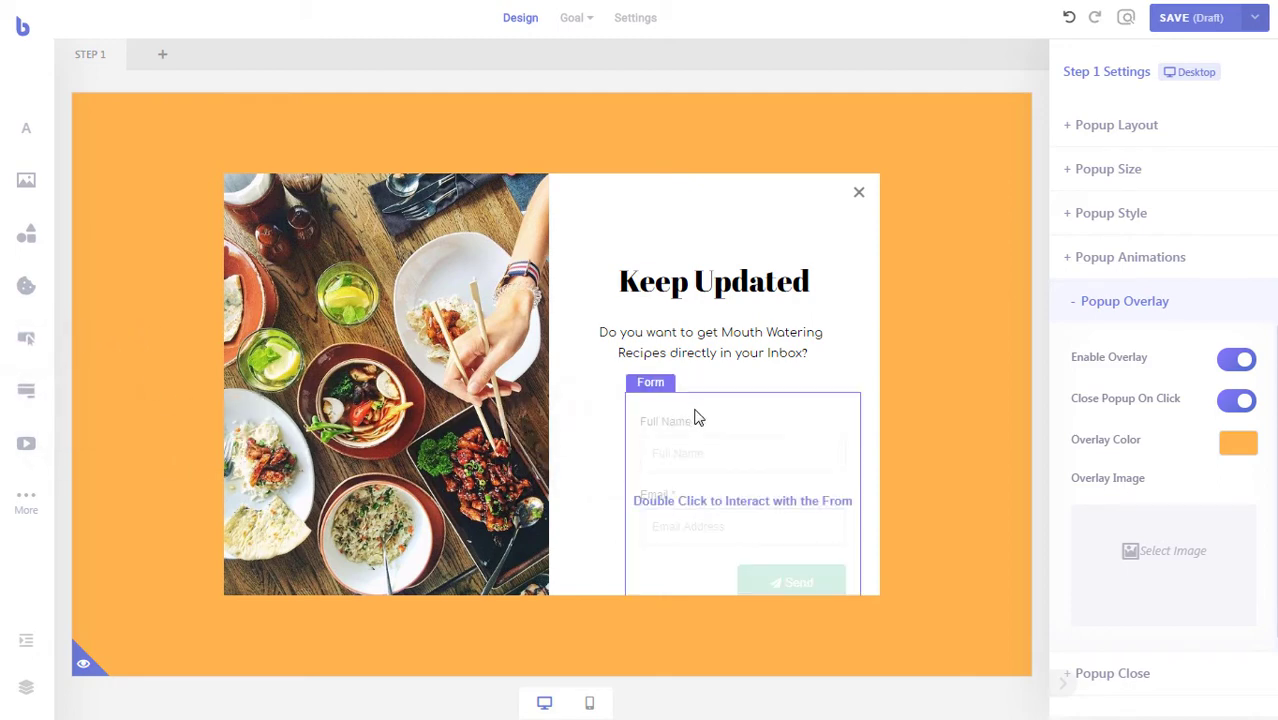
left_click(725, 434)
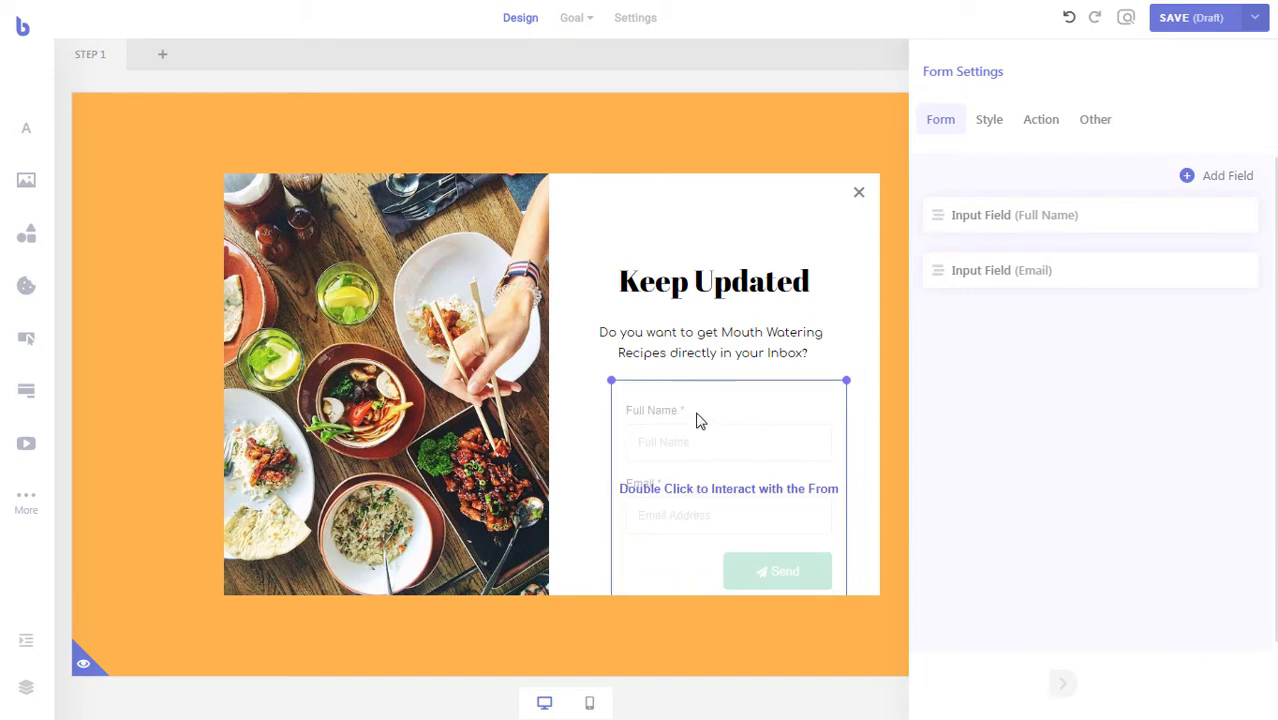
left_click(1050, 215)
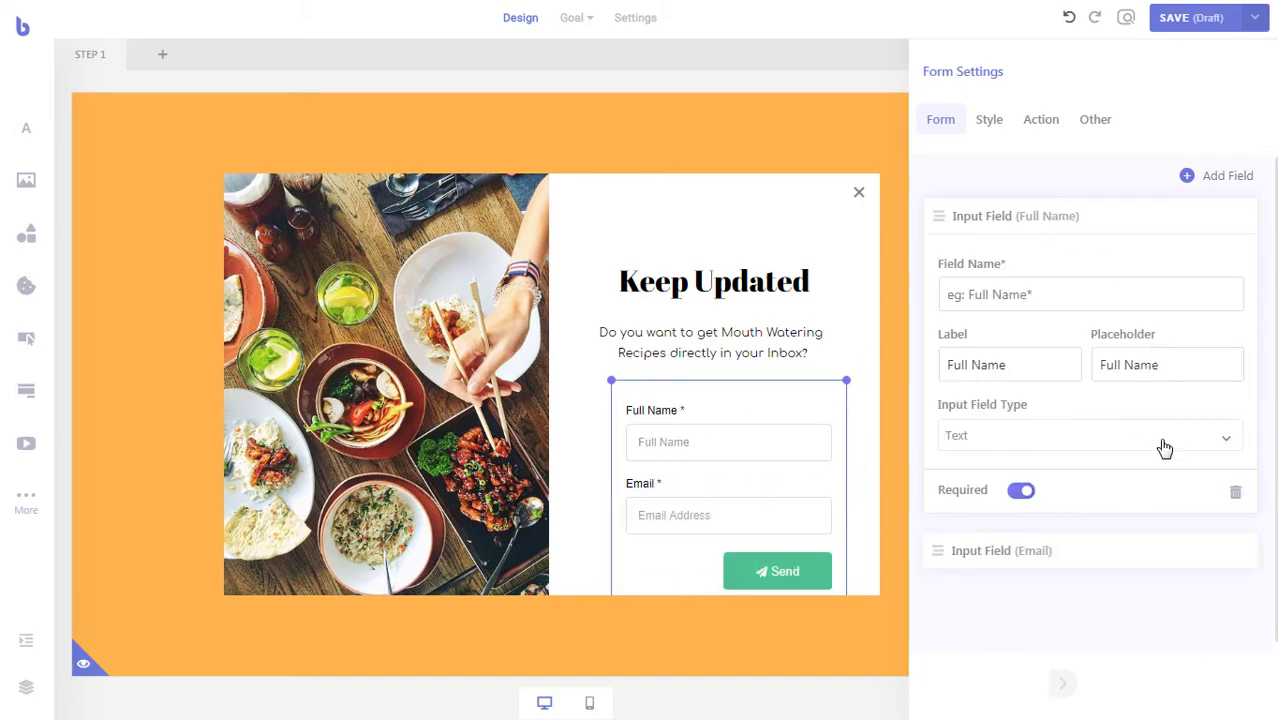
left_click(1236, 492)
left_click(1094, 381)
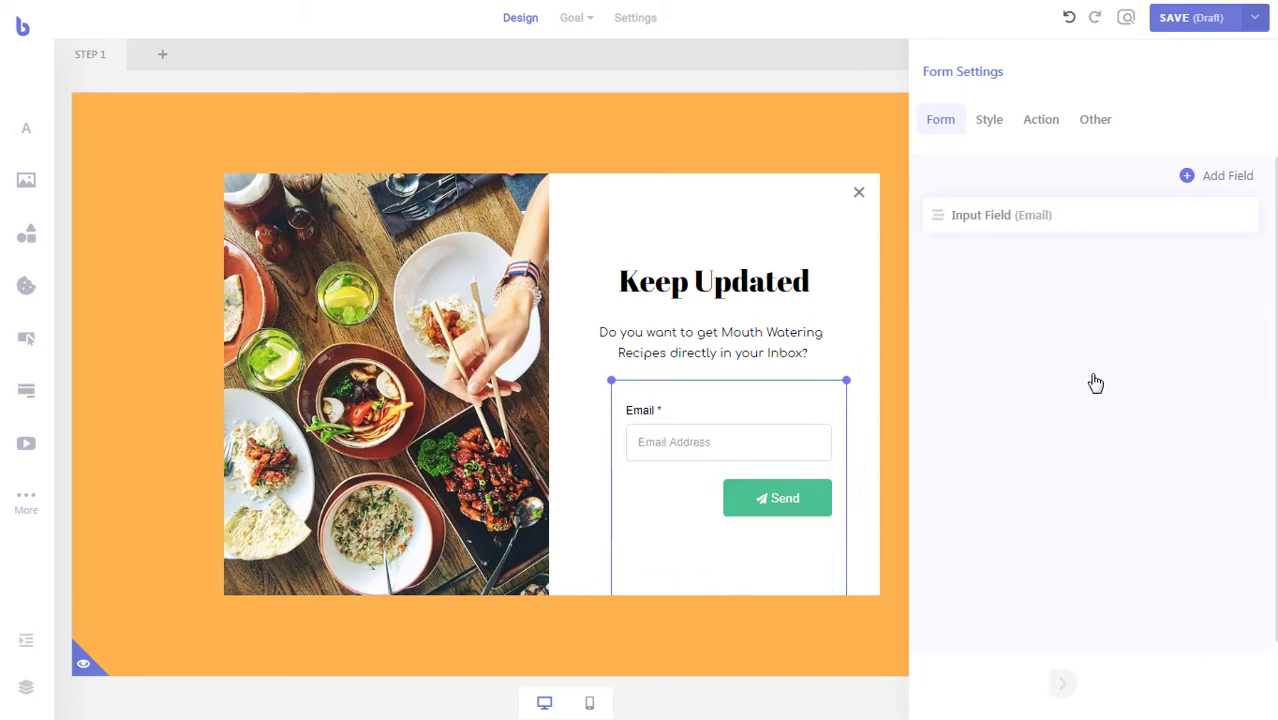
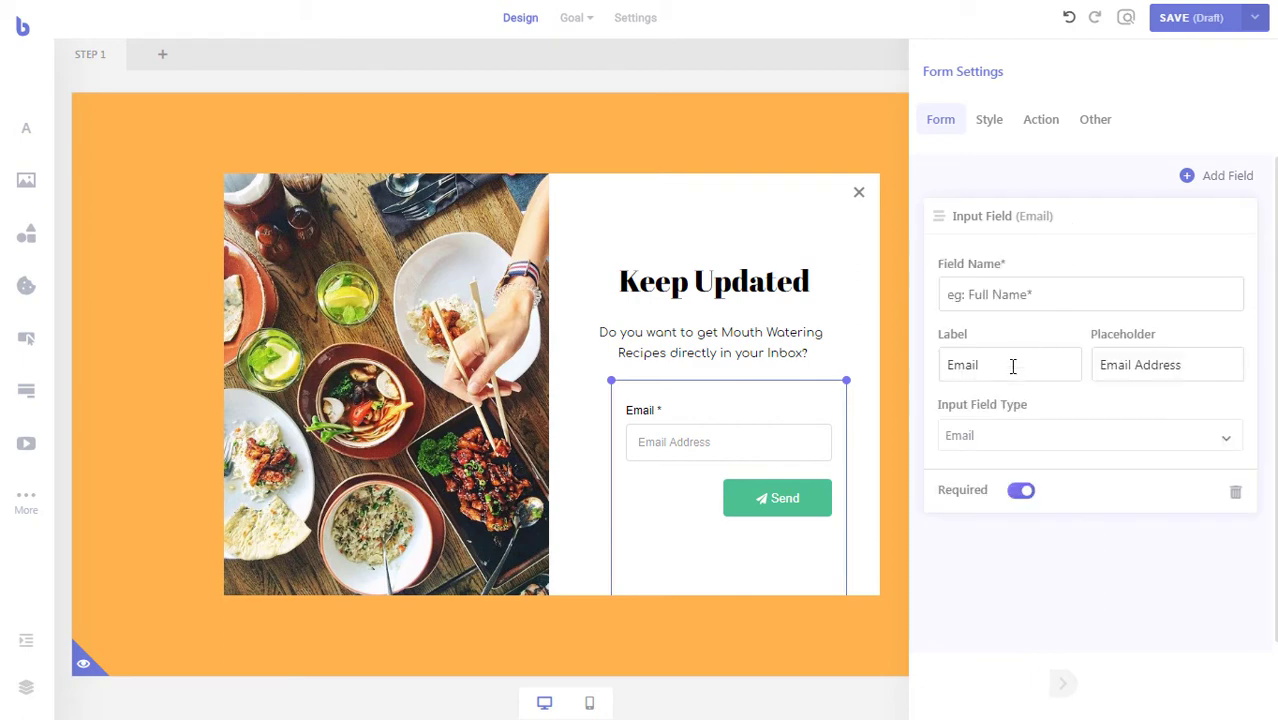
- Remove the Email field label and make the Send button background black (#000000)
key("BackSpace")
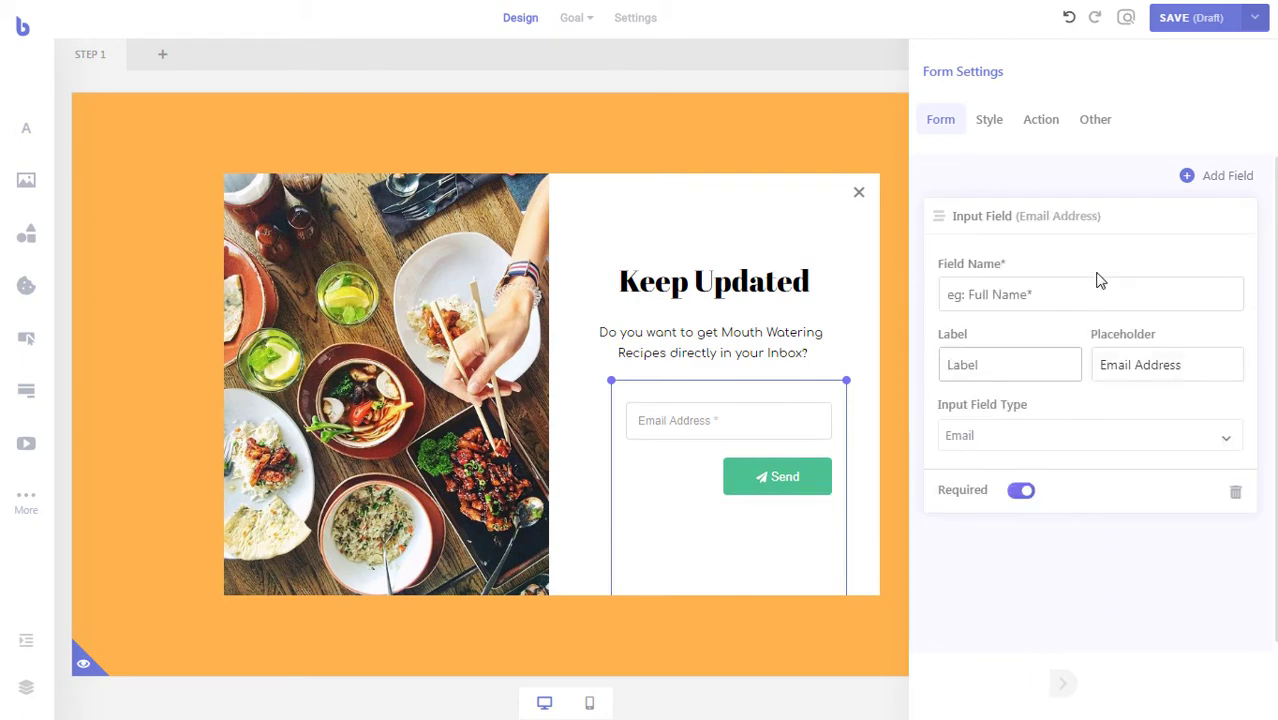
left_click(1101, 232)
left_click(1005, 133)
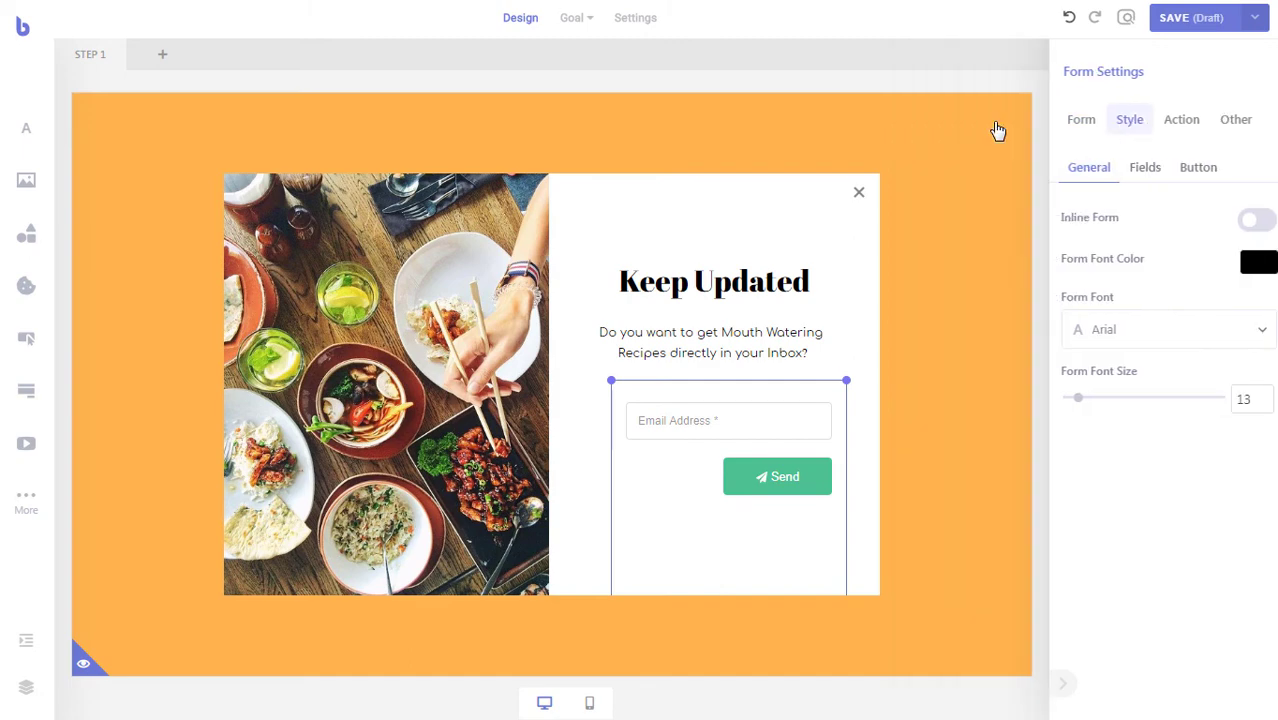
left_click(1200, 172)
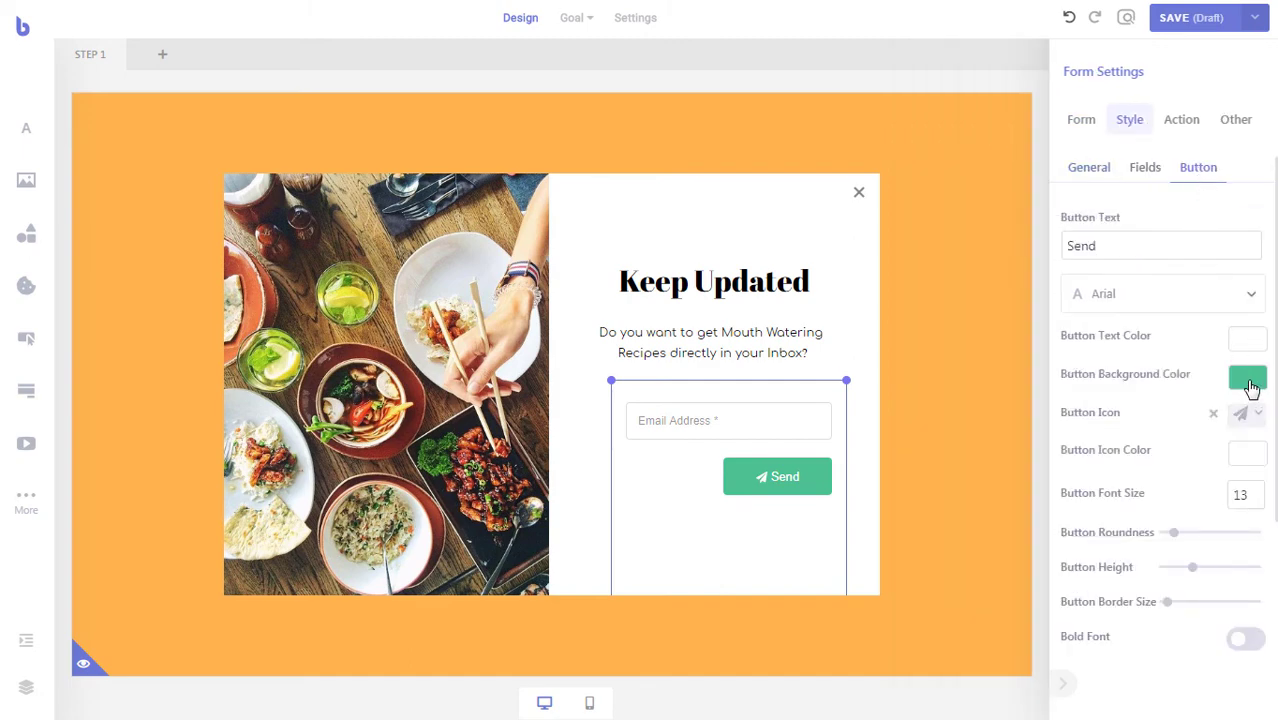
left_click(1250, 380)
left_click_drag(1088, 462, 1060, 484)
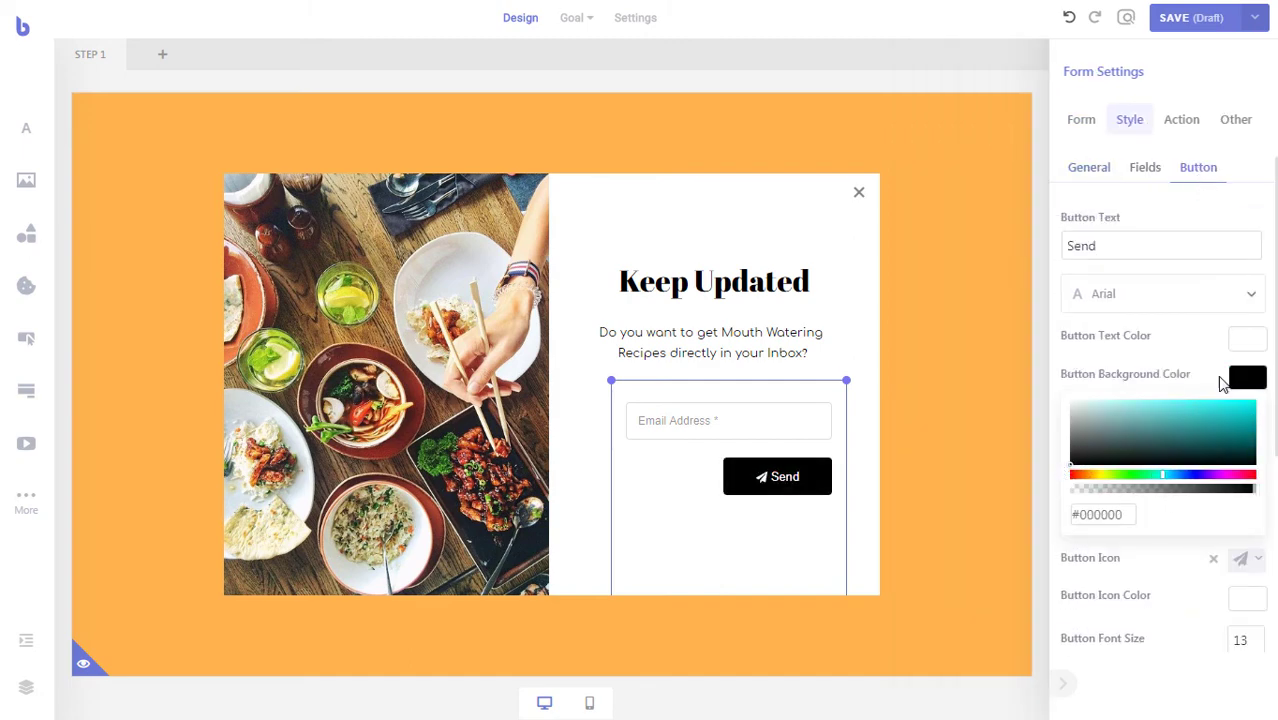
left_click(1250, 378)
- Add an envelope icon to the Send button and slightly reduce its corner roundness
left_click(1258, 418)
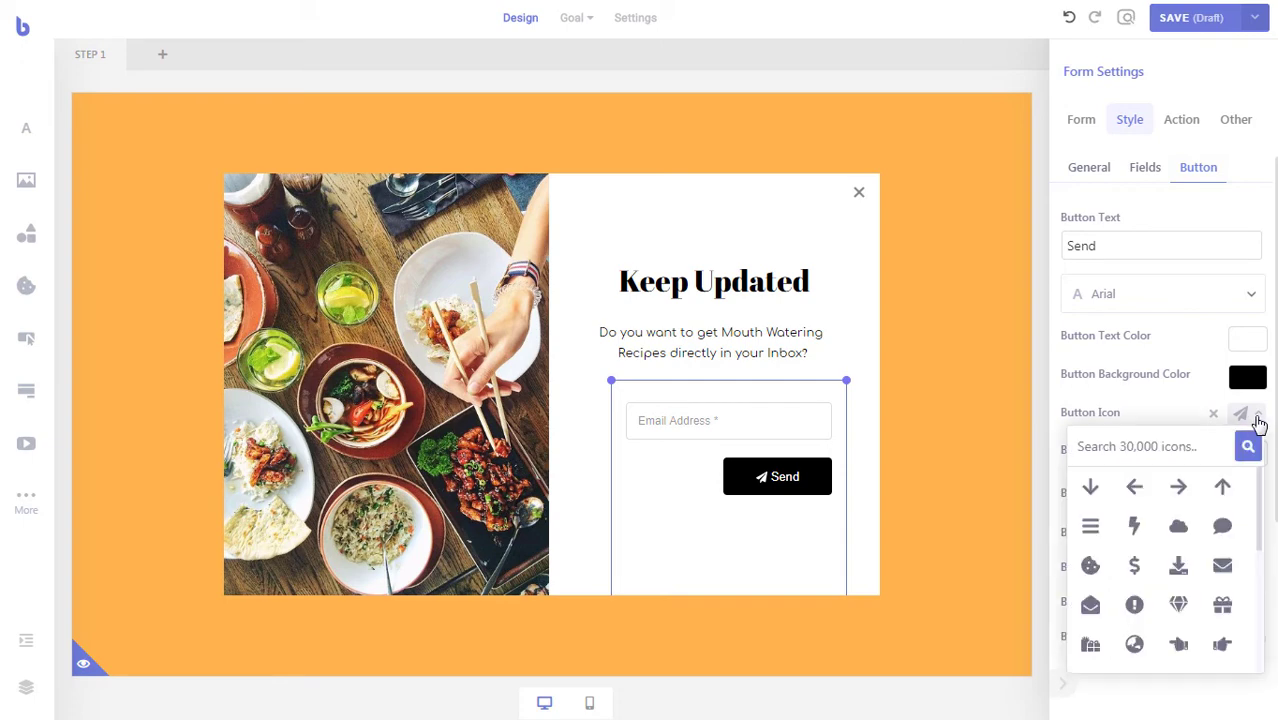
left_click(1228, 574)
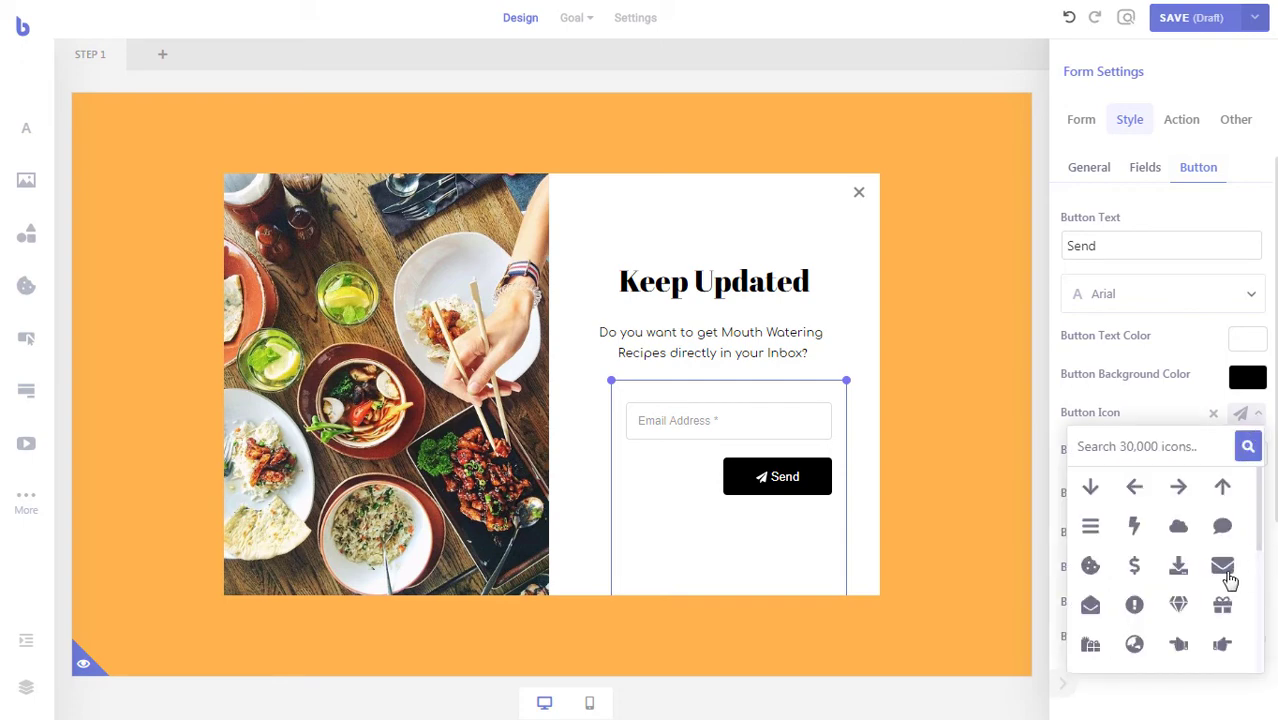
left_click(1258, 418)
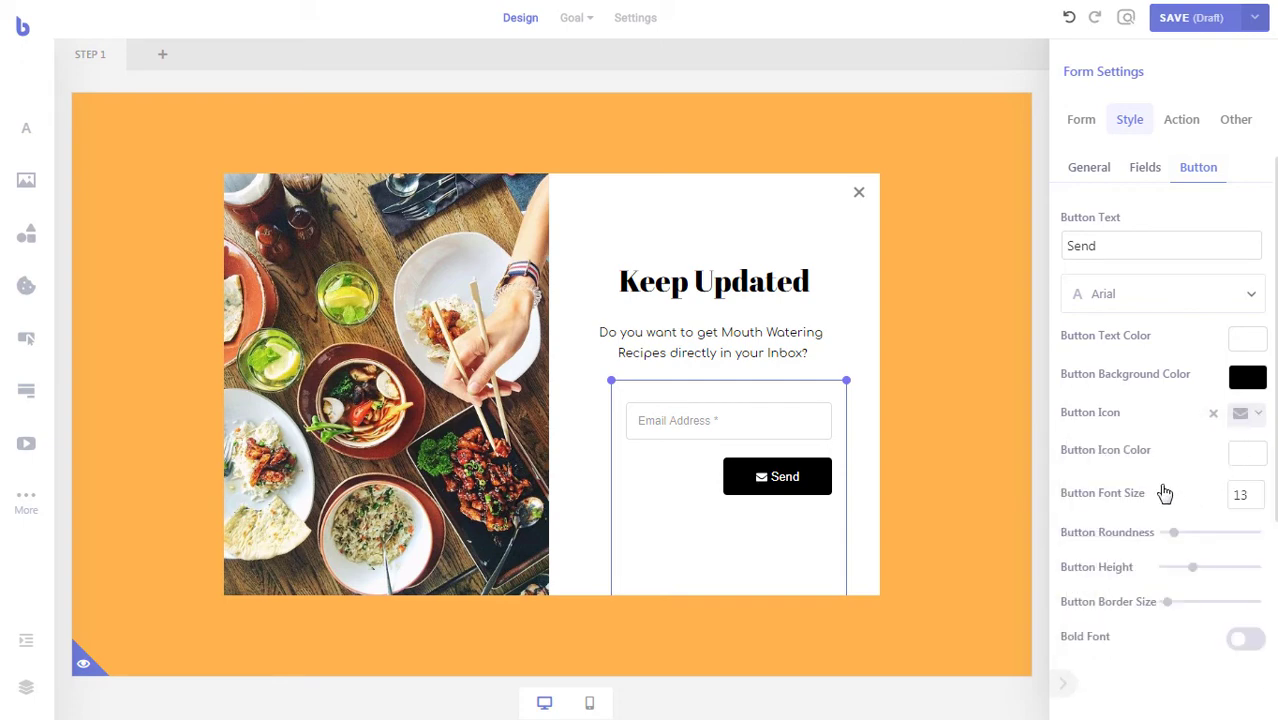
left_click_drag(1170, 541, 1160, 543)
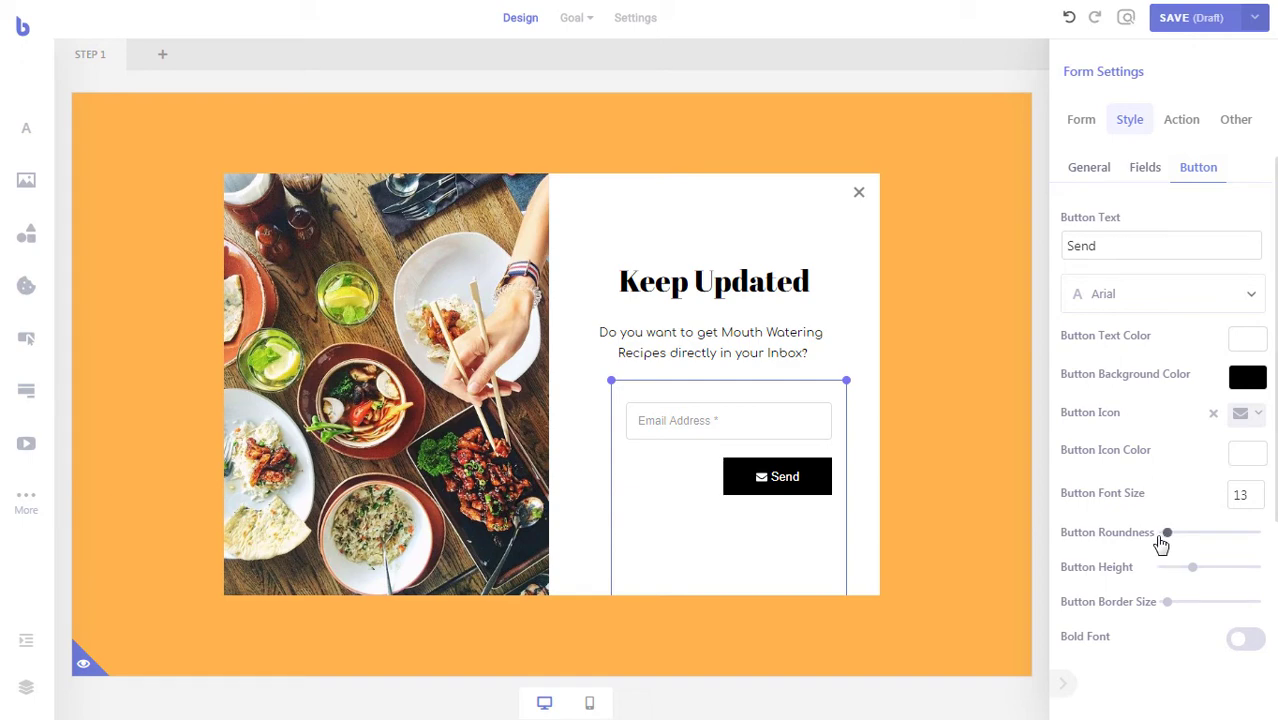
- Set the button font to Abril Fatface at size 16
left_click(1145, 295)
double_click(1145, 297)
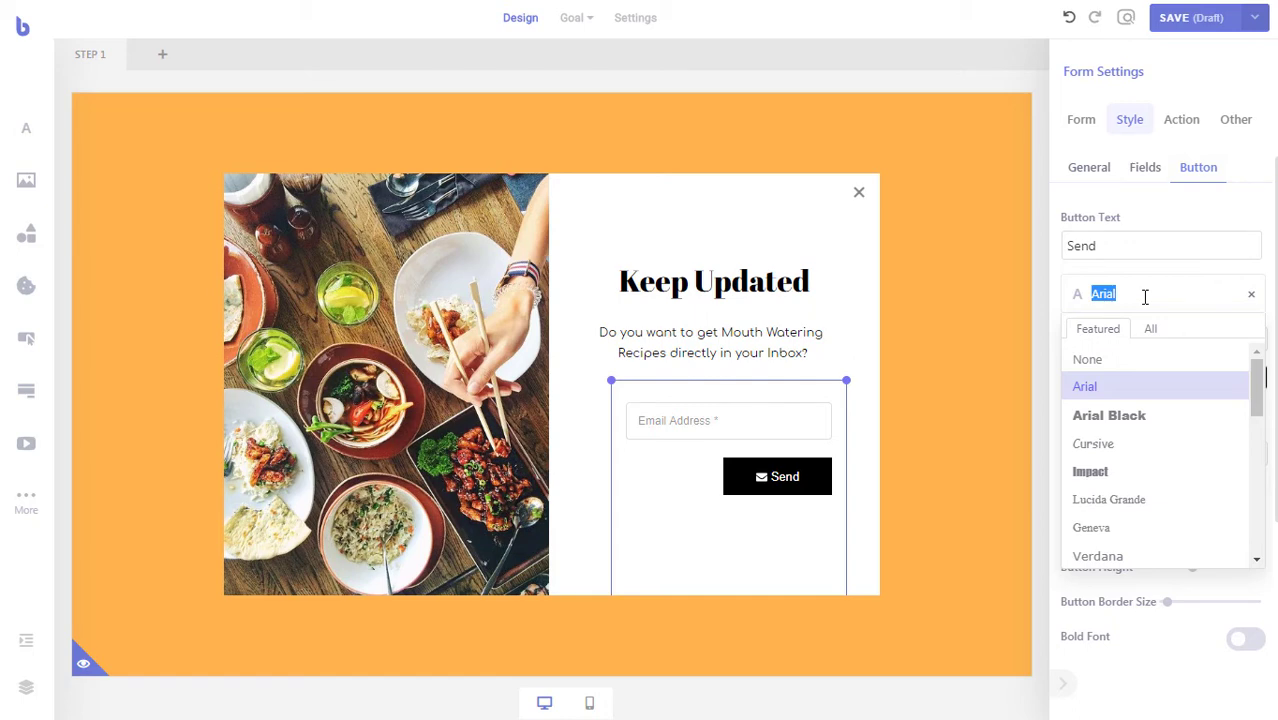
type("abril")
left_click(1145, 328)
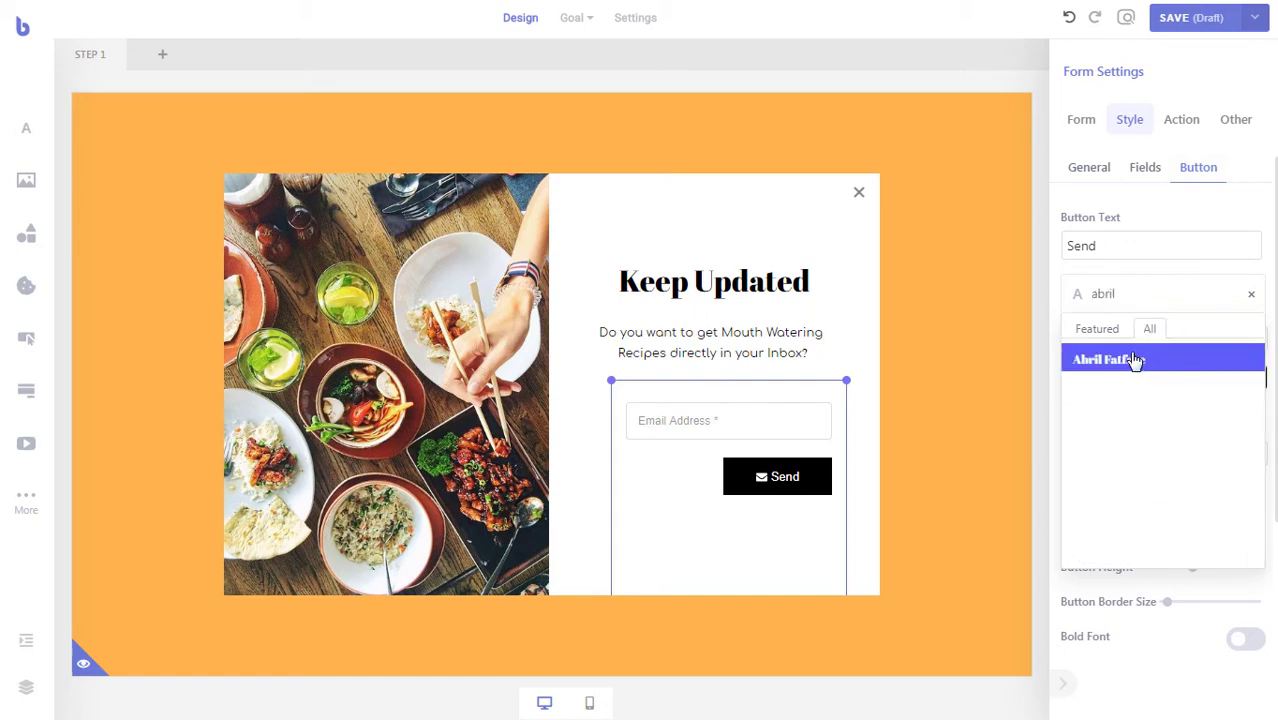
left_click(1135, 360)
left_click(1248, 296)
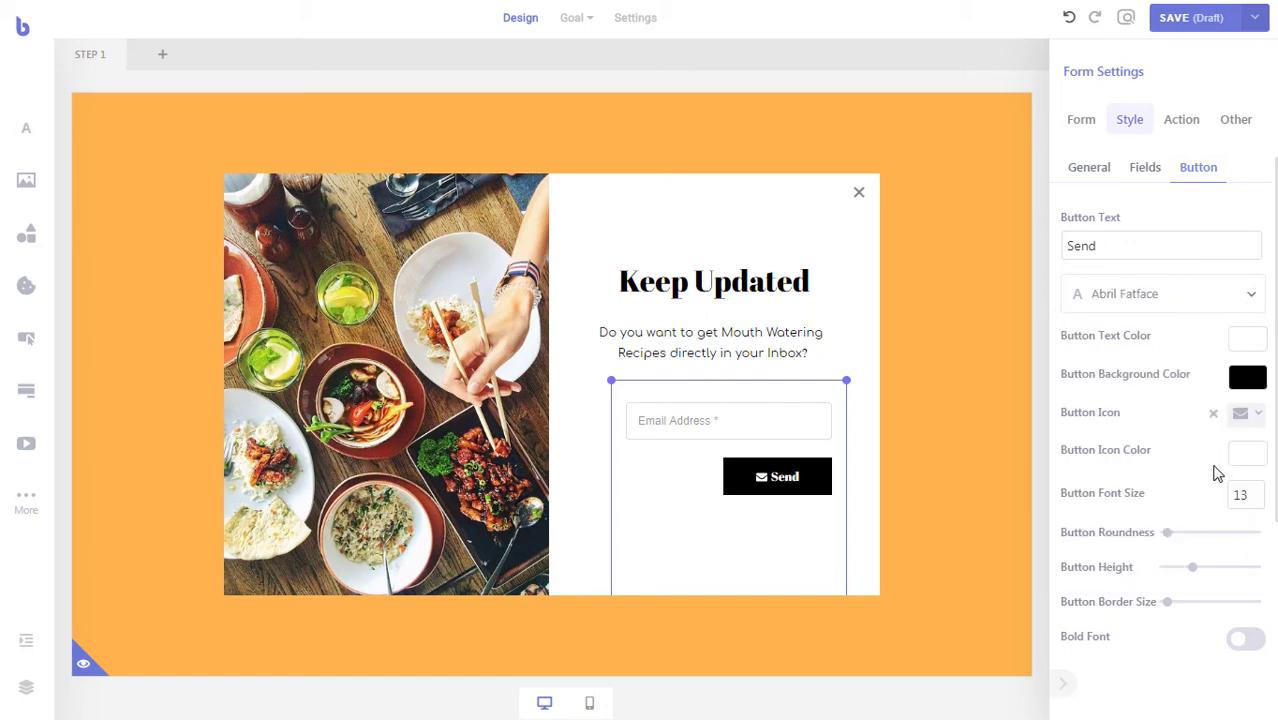
left_click(1254, 495)
key("Up")
key("Up")
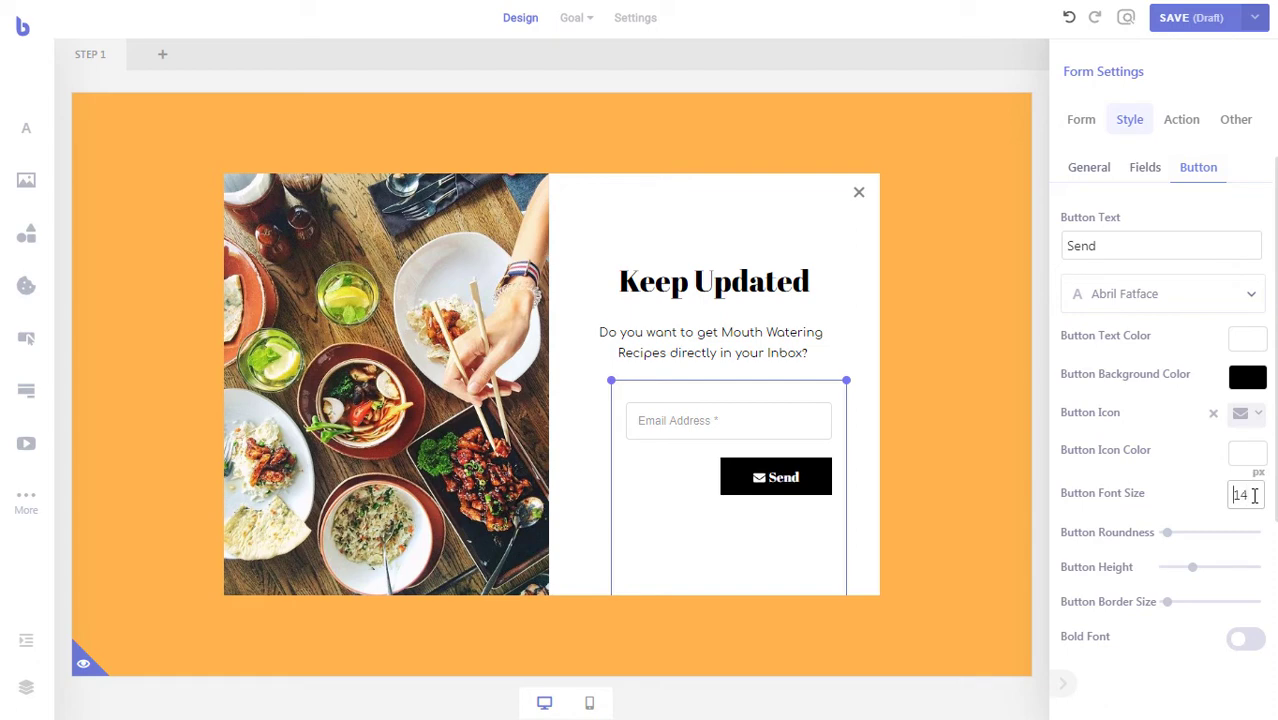
key("Up")
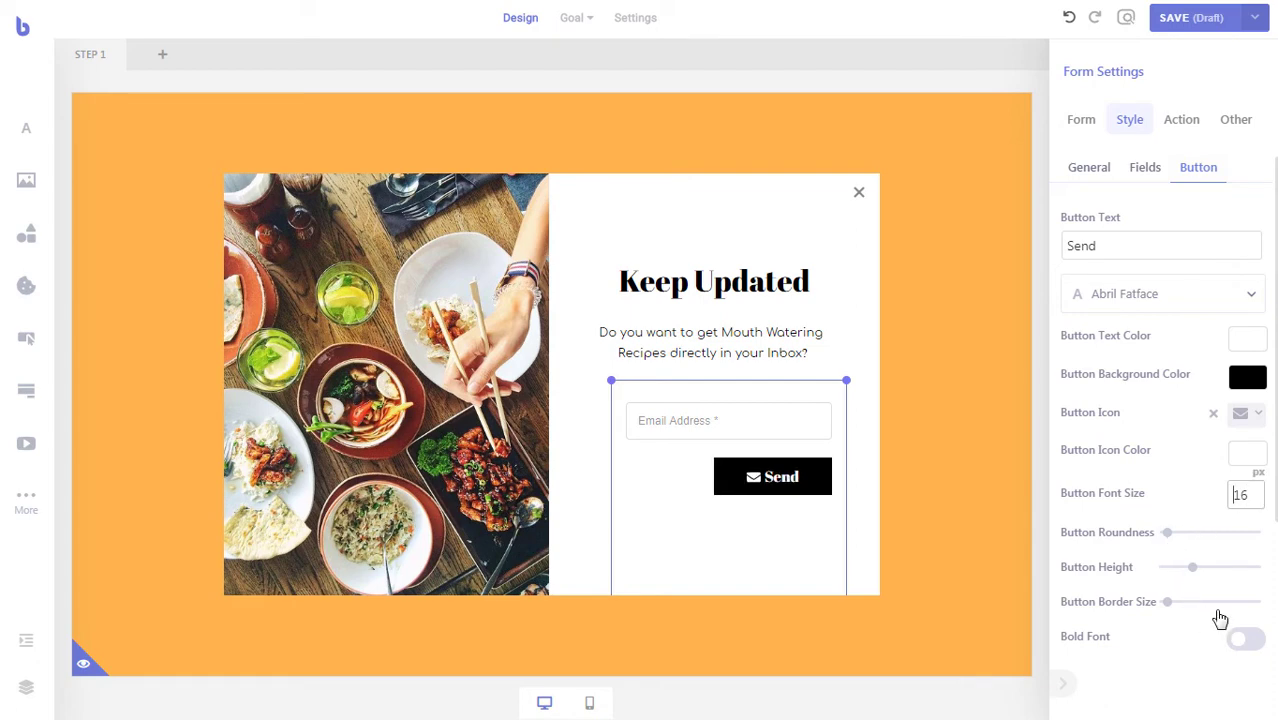
- Make the Send button full width and enlarge the form area leftward and downward
scroll(1215, 612, "down", 2)
left_click(1246, 510)
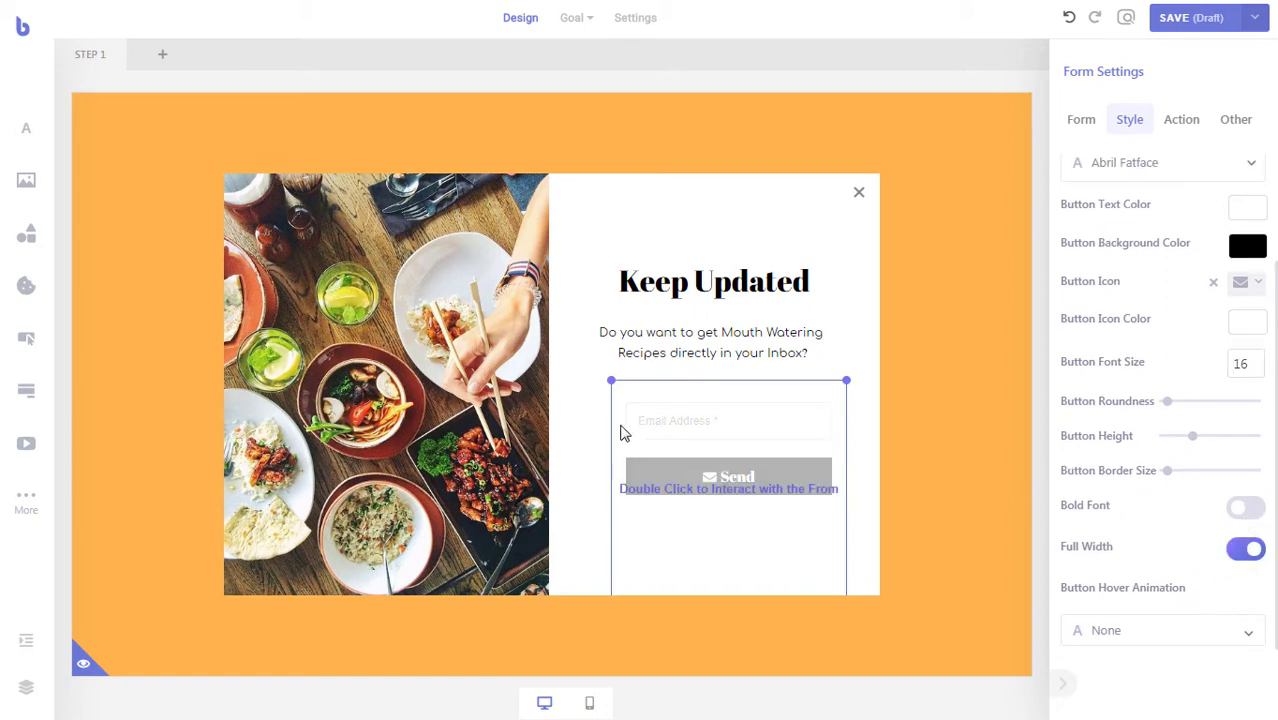
left_click_drag(612, 428, 590, 418)
left_click_drag(707, 376, 716, 429)
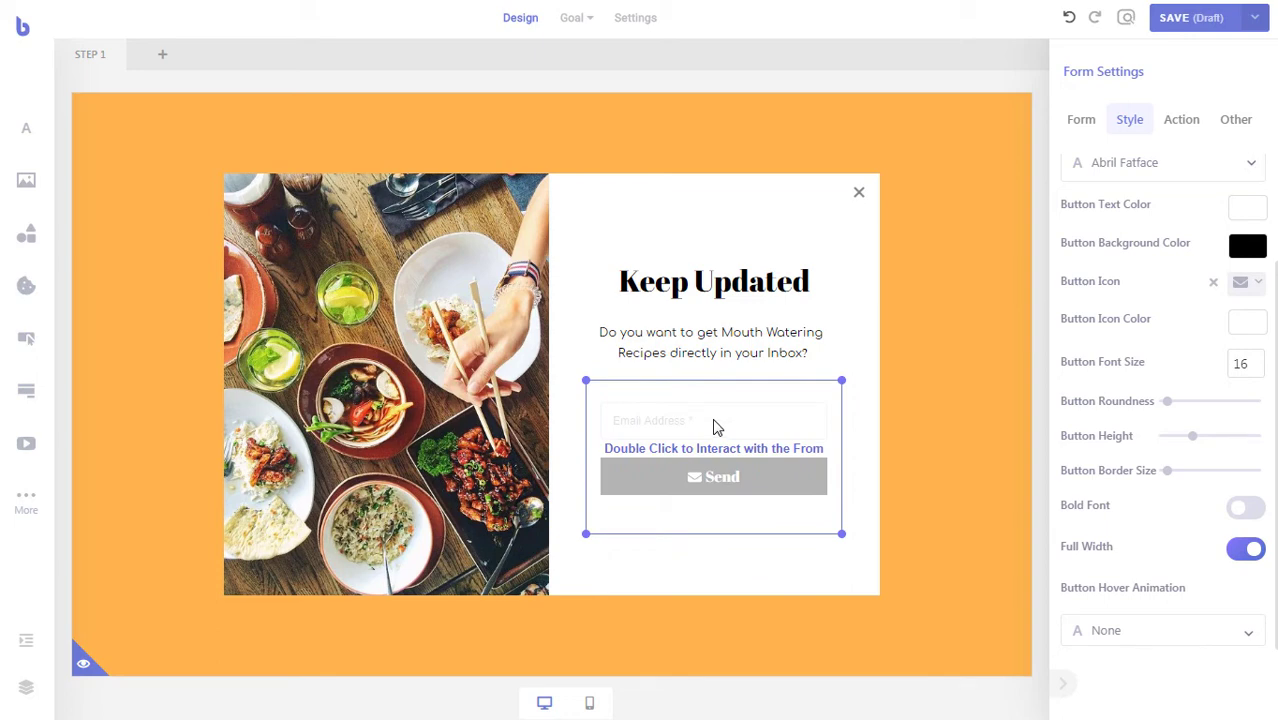
left_click(839, 337)
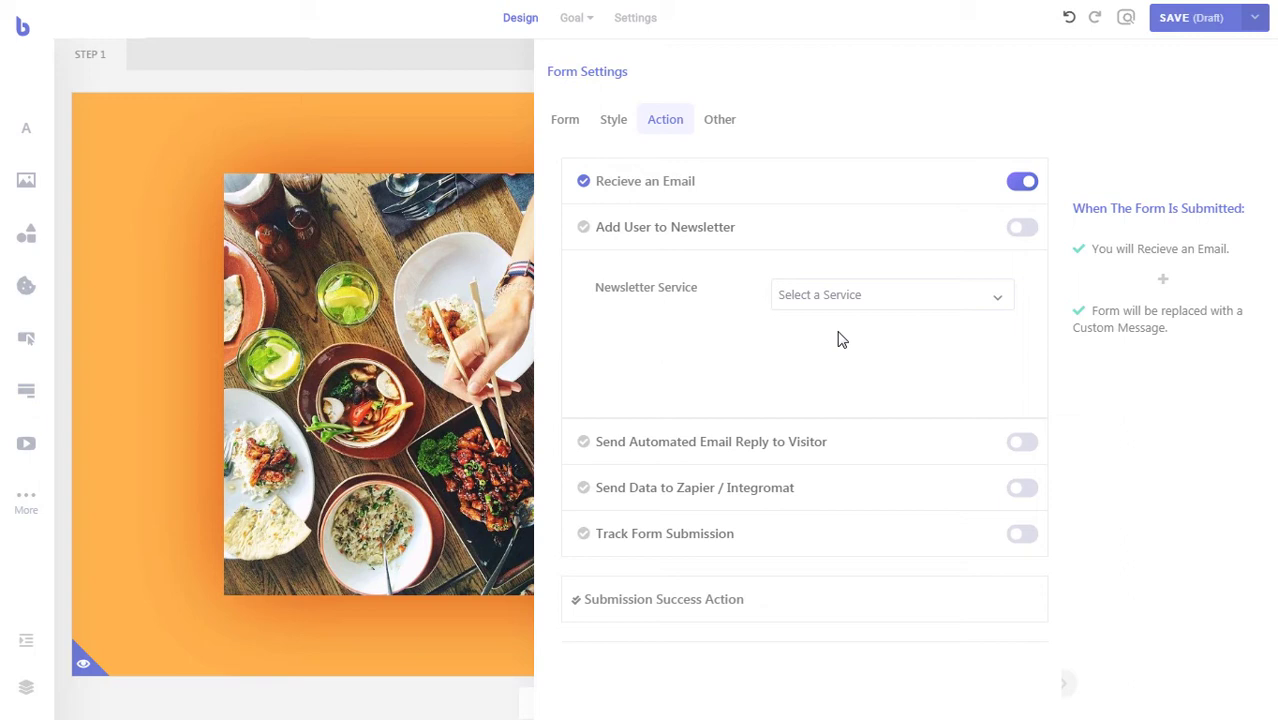
- Choose Mailchimp, list Brave, email from [Field 1] Email Address, and enable Add User to Newsletter
left_click(866, 299)
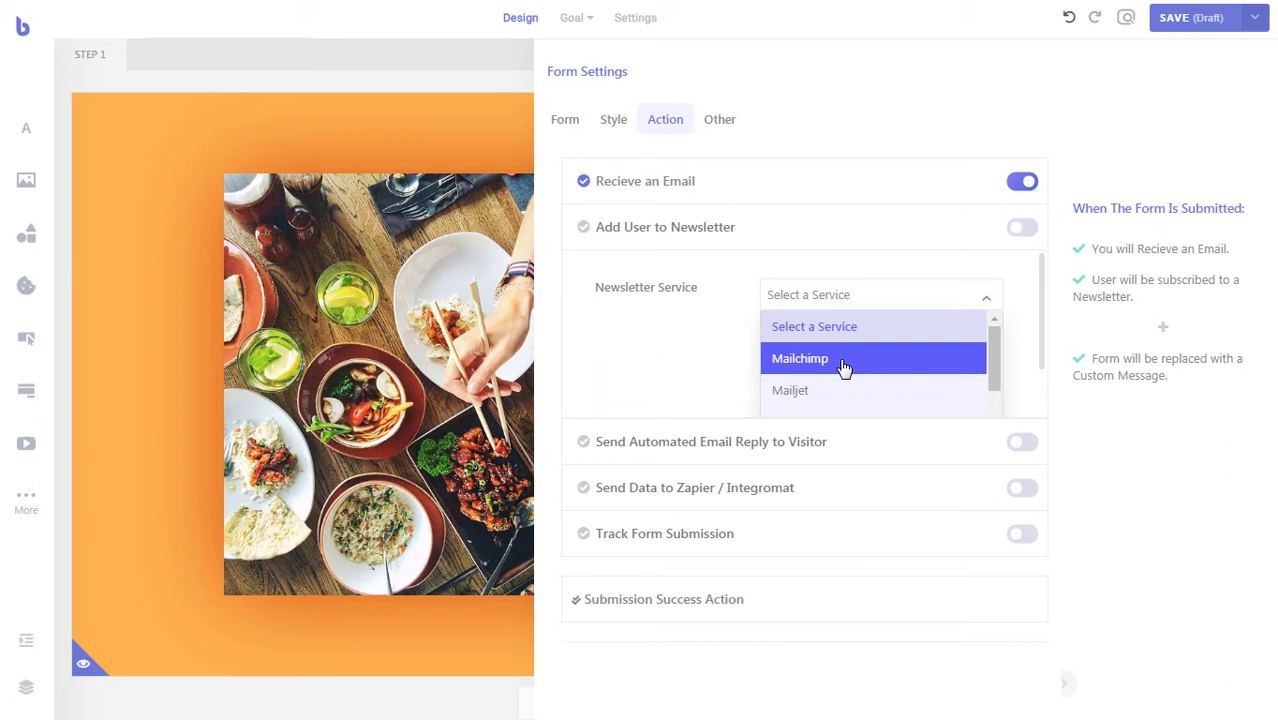
left_click(843, 362)
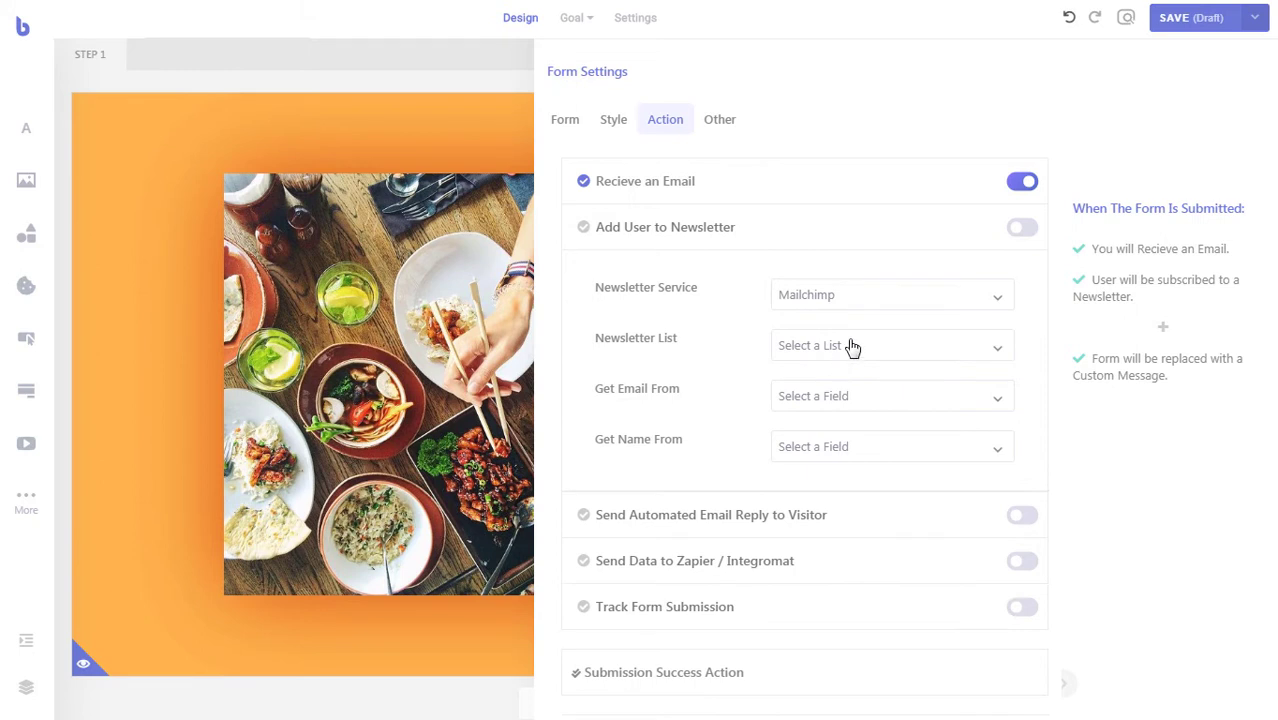
left_click(851, 346)
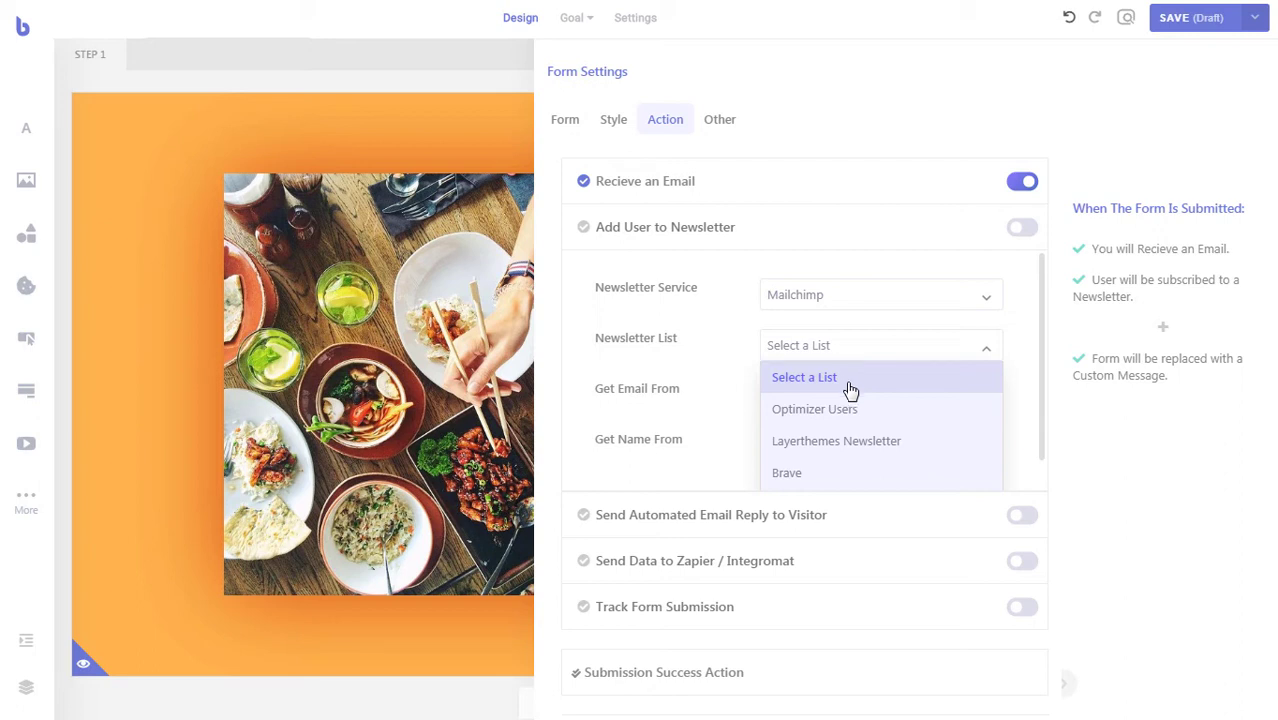
left_click(830, 480)
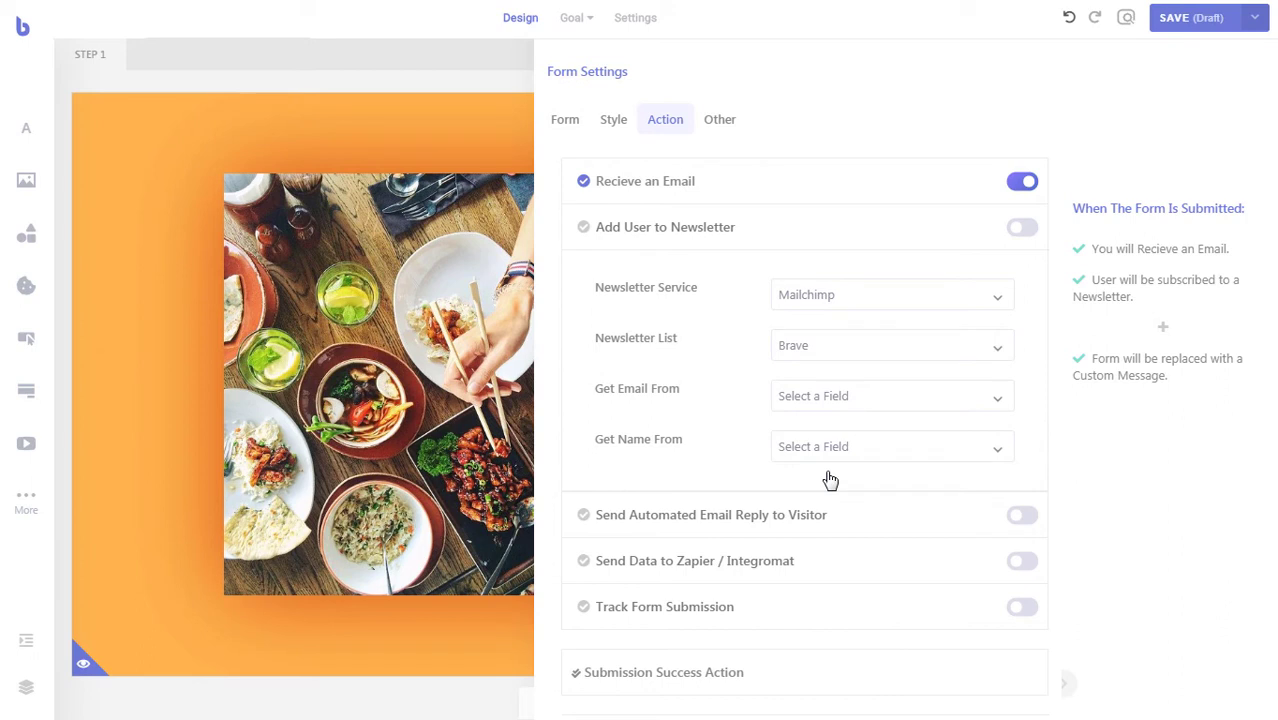
left_click(840, 402)
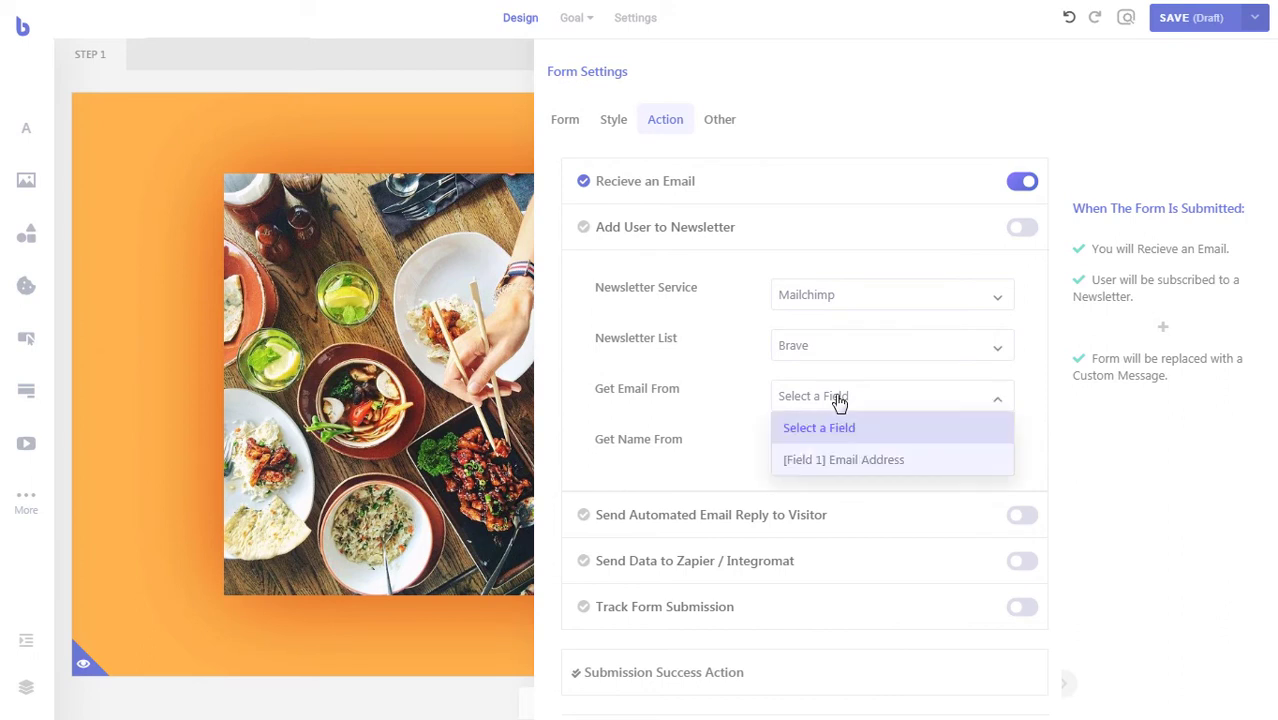
left_click(851, 462)
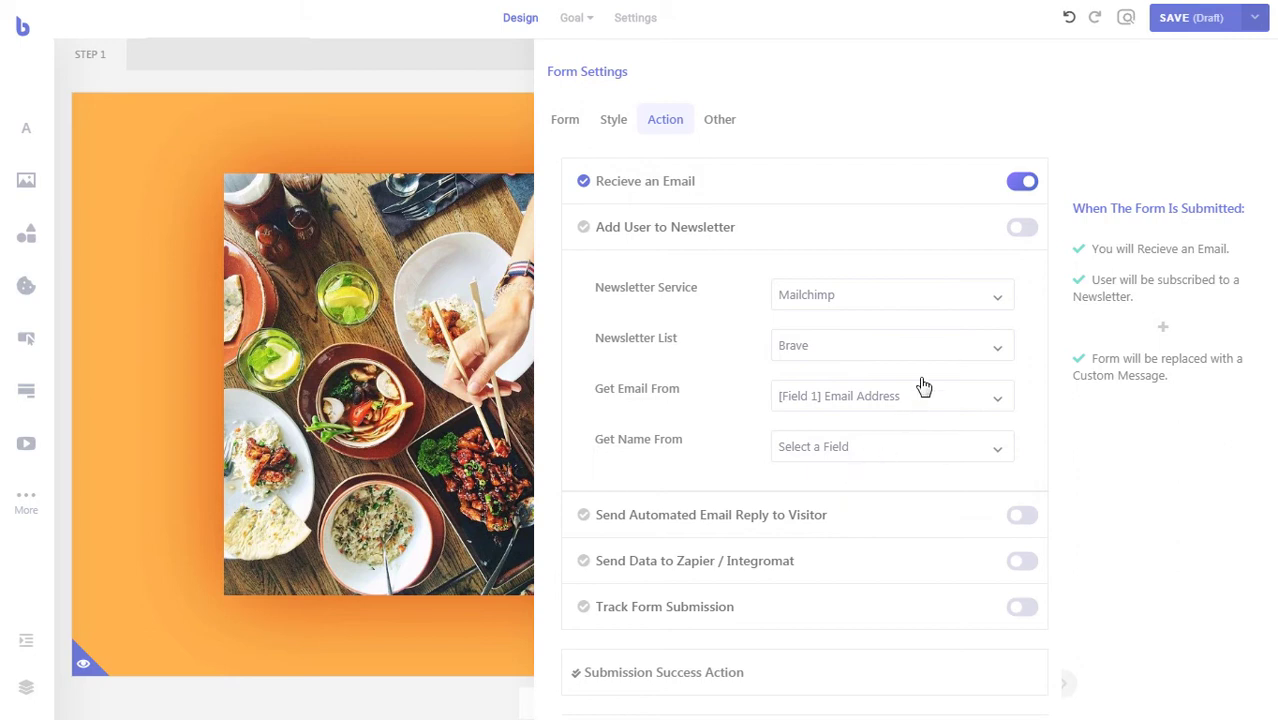
left_click(1021, 230)
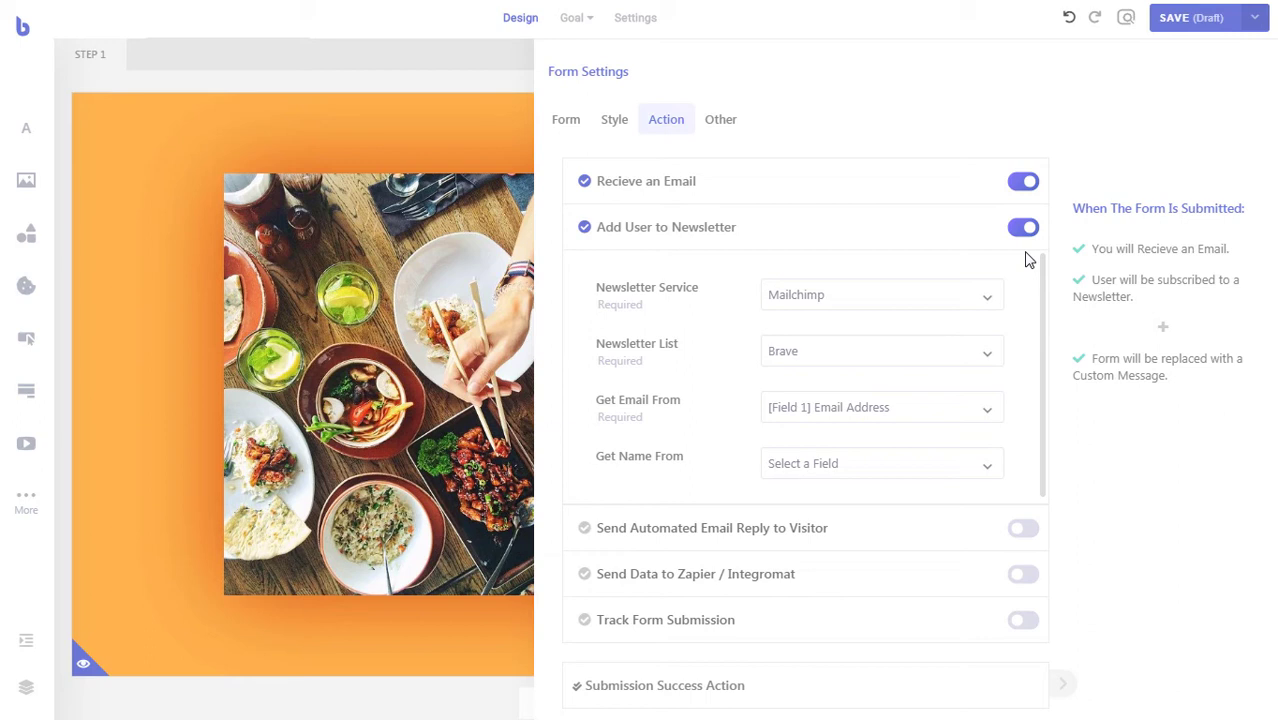
- Set Submission Success Action to Go to Another Step with Go to Step set to 2
left_click(793, 684)
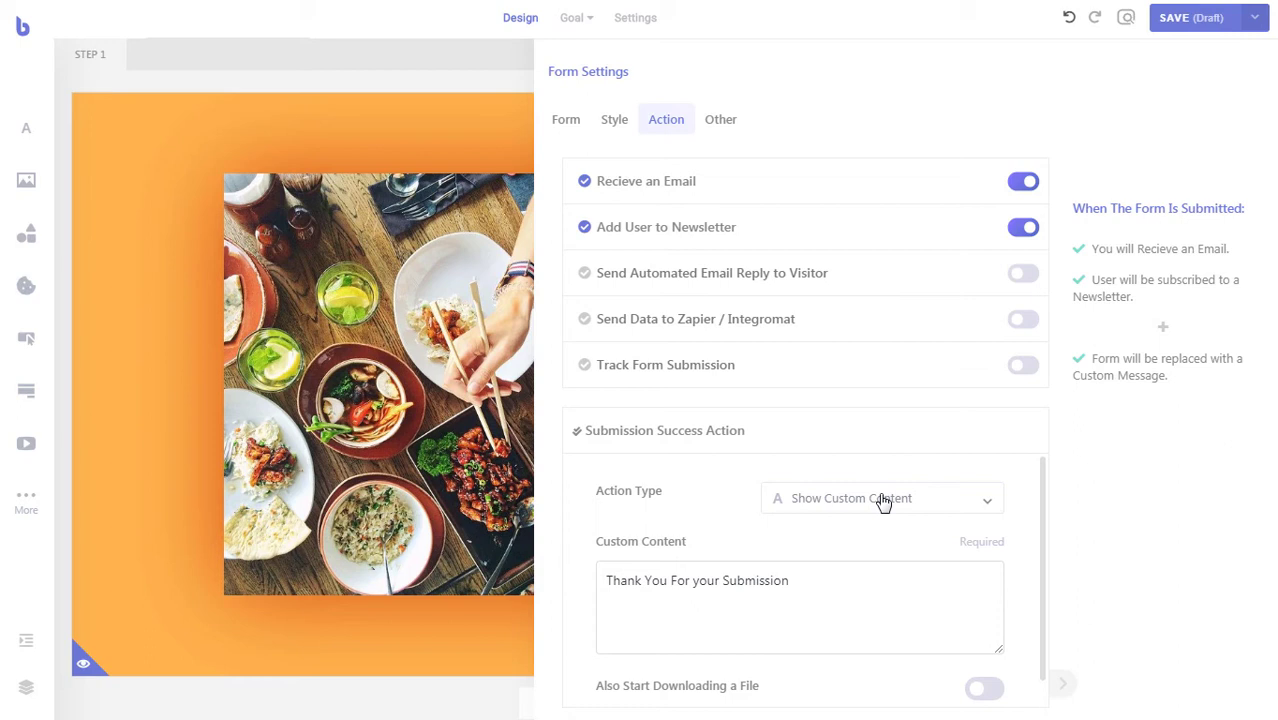
left_click(884, 503)
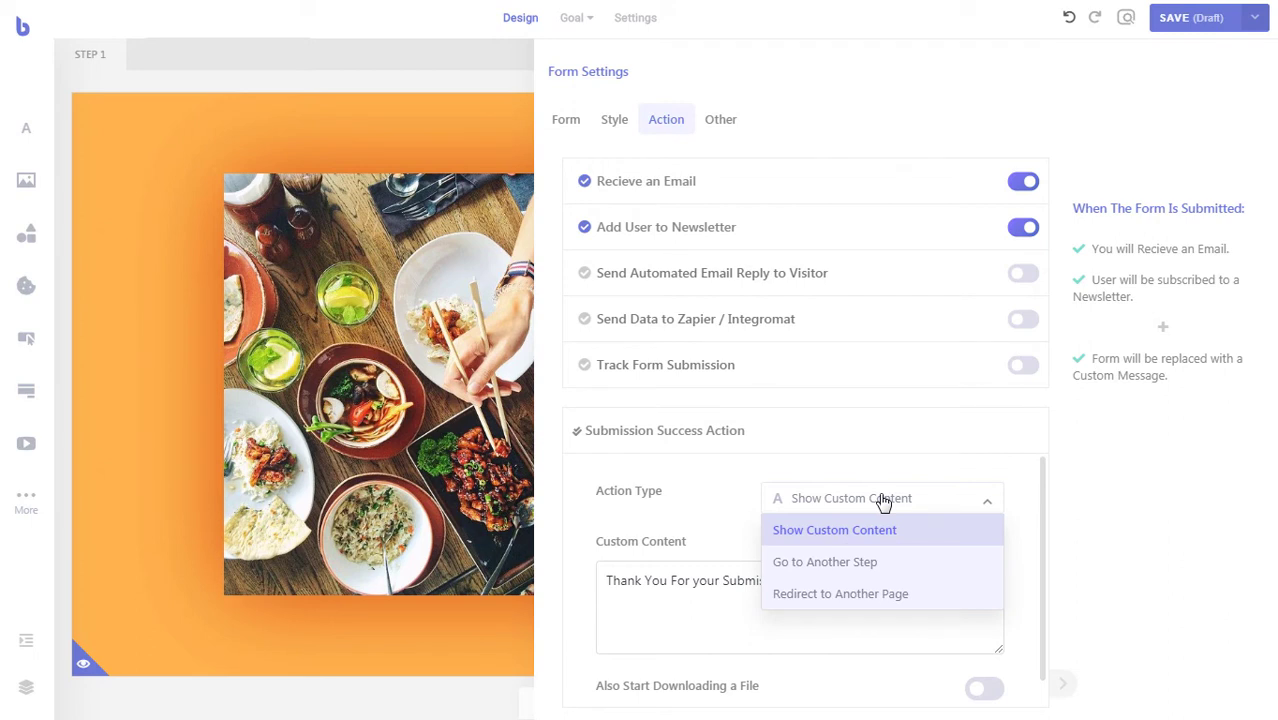
left_click(870, 562)
left_click(949, 560)
type("2")
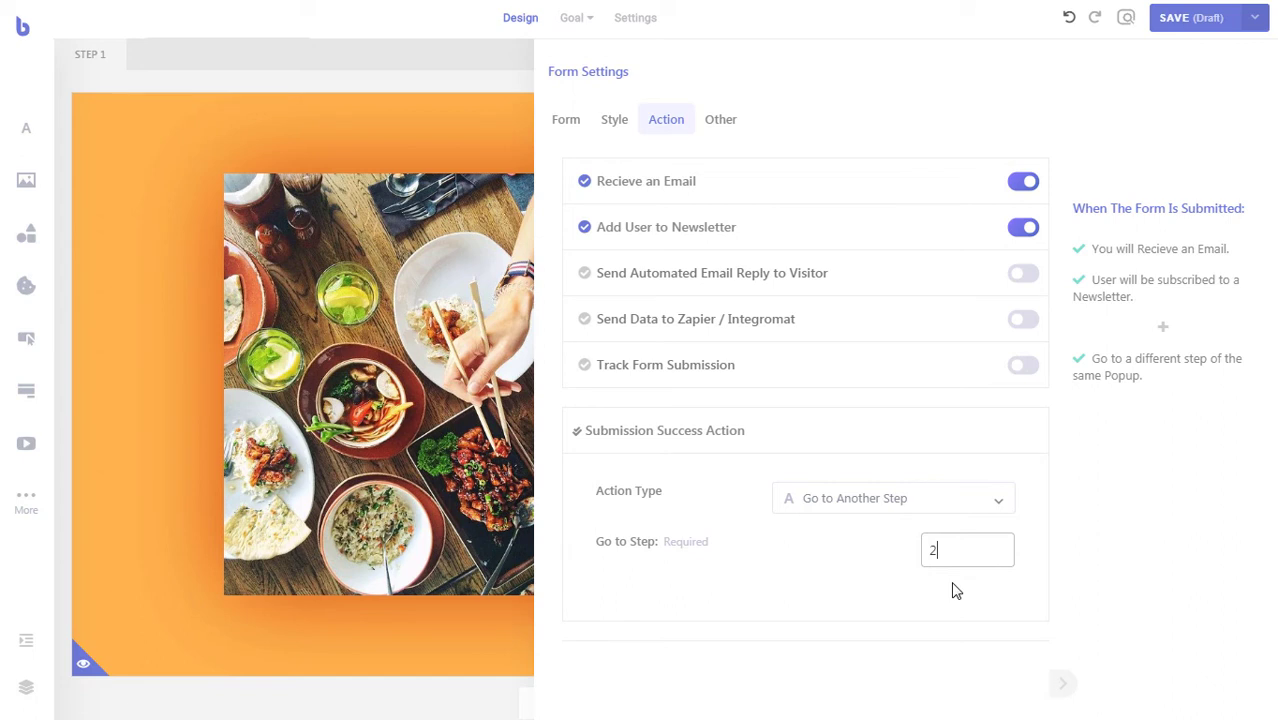
left_click(955, 591)
left_click(567, 121)
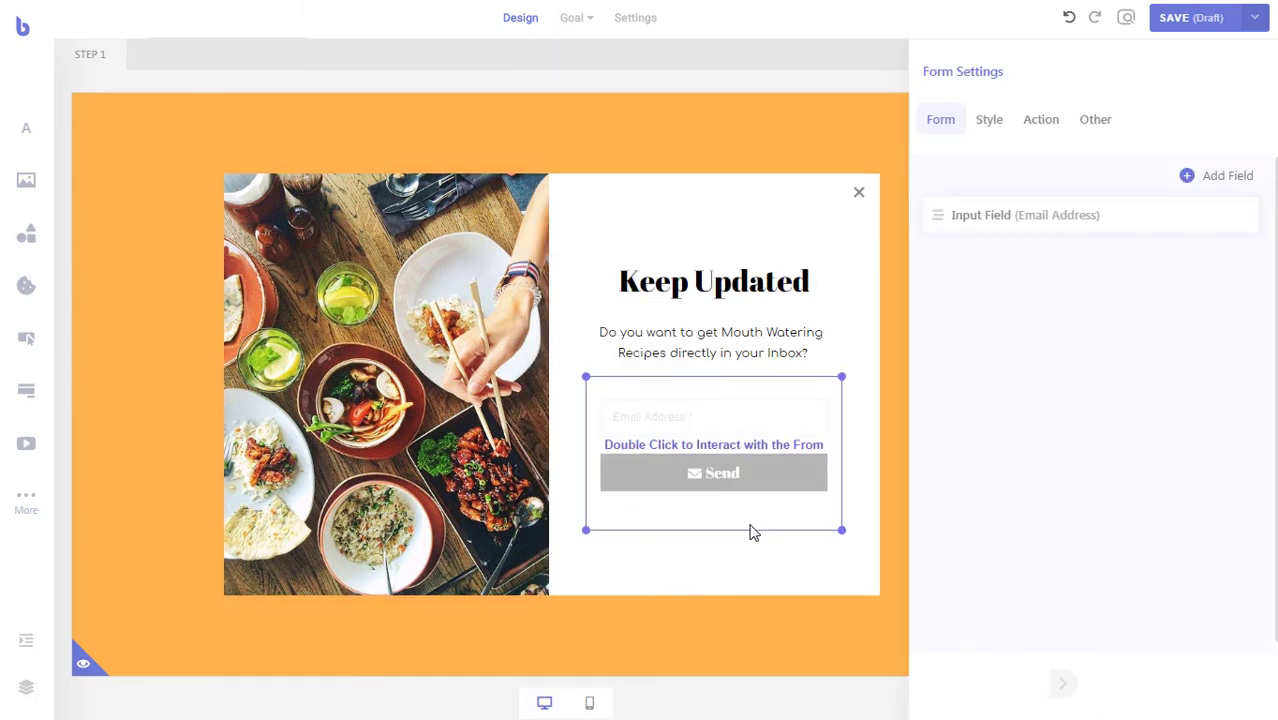
- Nudge the heading, paragraph and form lower together, then drop a new shape above the heading
left_click(748, 322)
left_click_drag(829, 220, 745, 354)
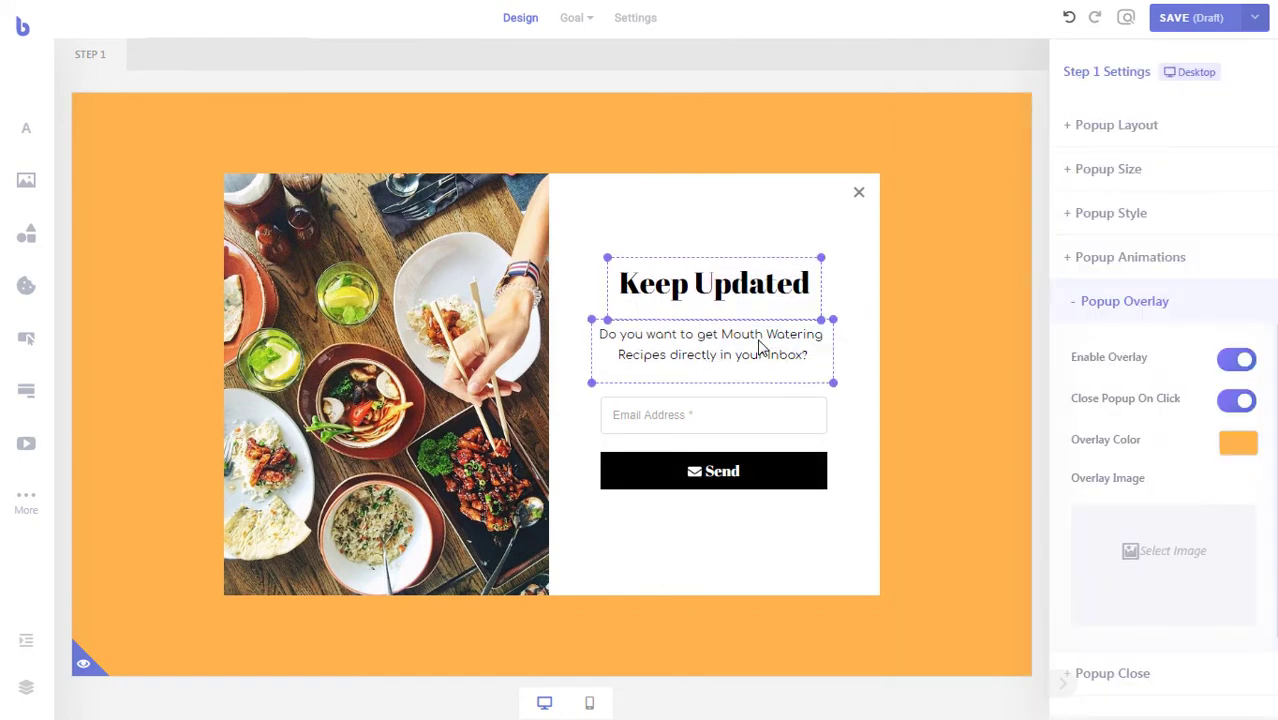
left_click(752, 557)
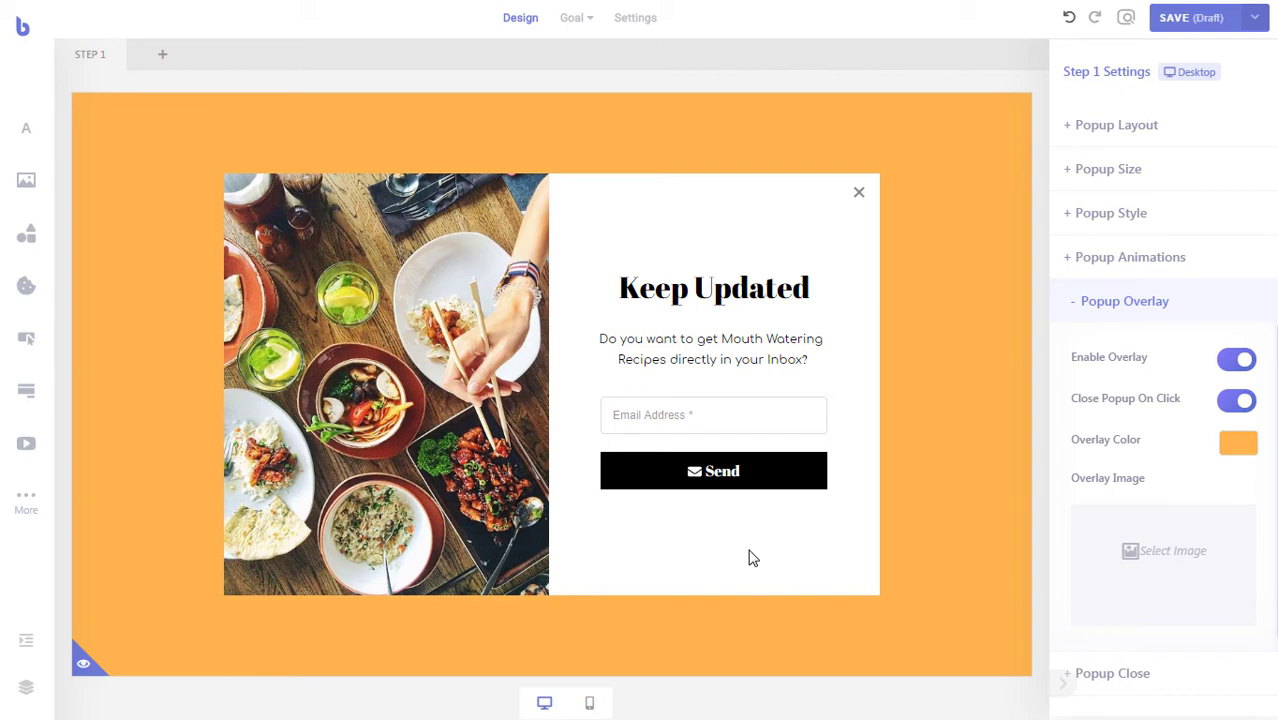
left_click_drag(764, 554, 657, 253)
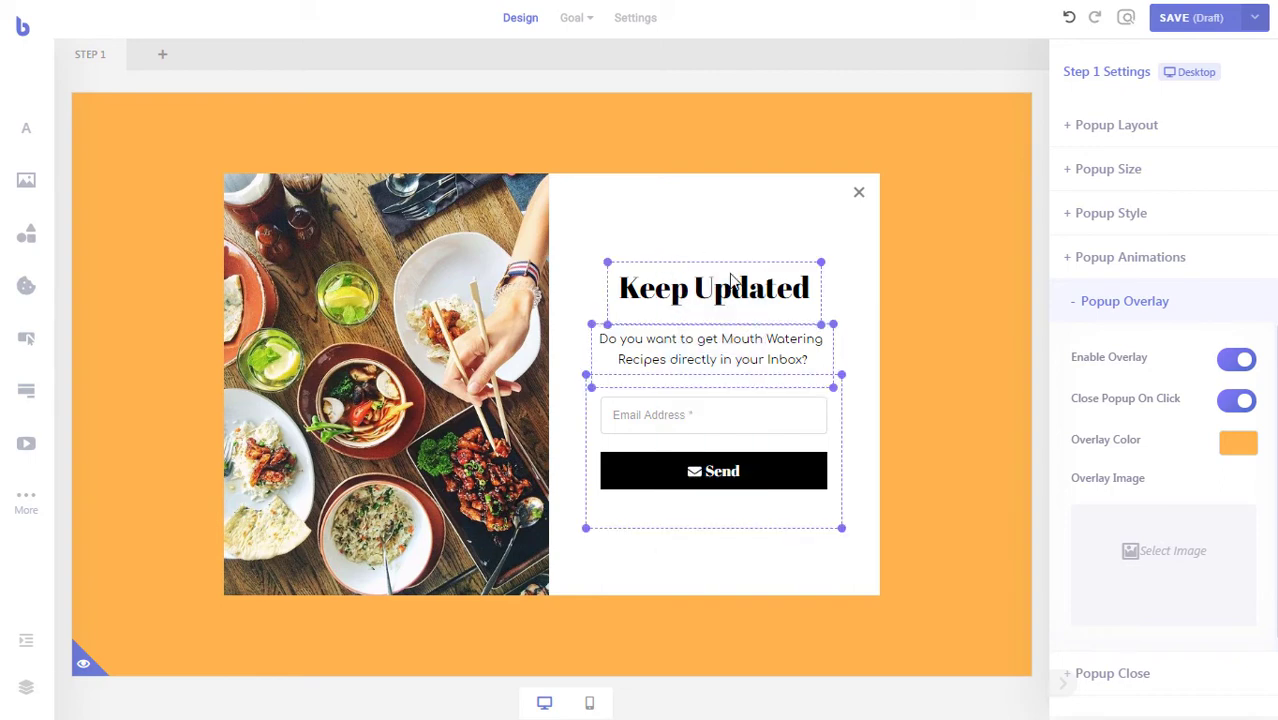
left_click(757, 584)
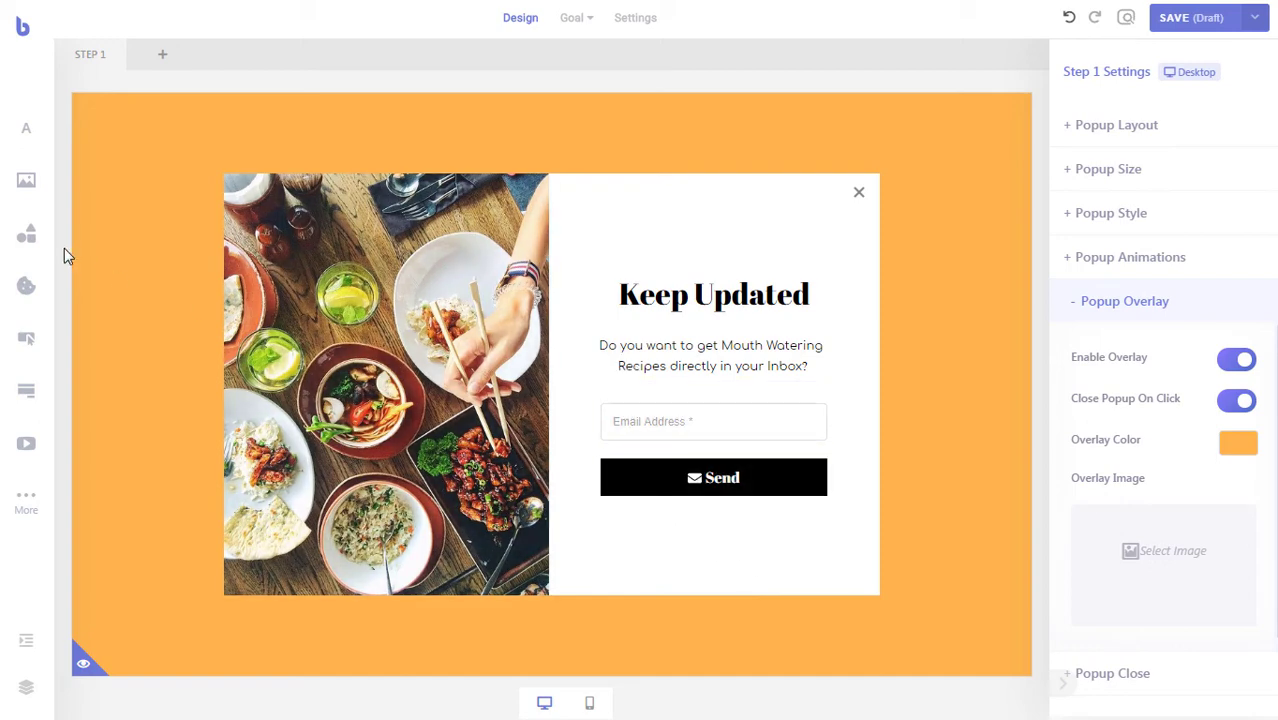
left_click_drag(45, 246, 727, 229)
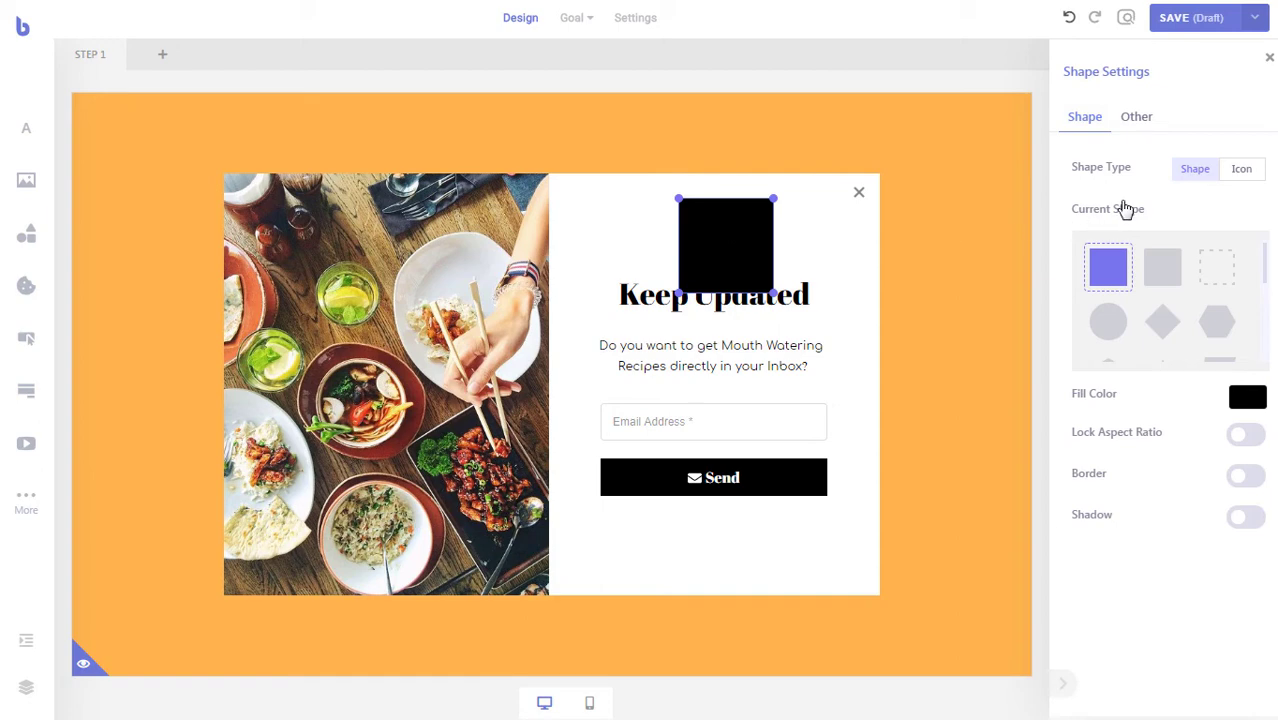
- Turn the shape into the 'cutlery' spoon-and-fork icon, halve its size, and set it above the heading
left_click(1241, 170)
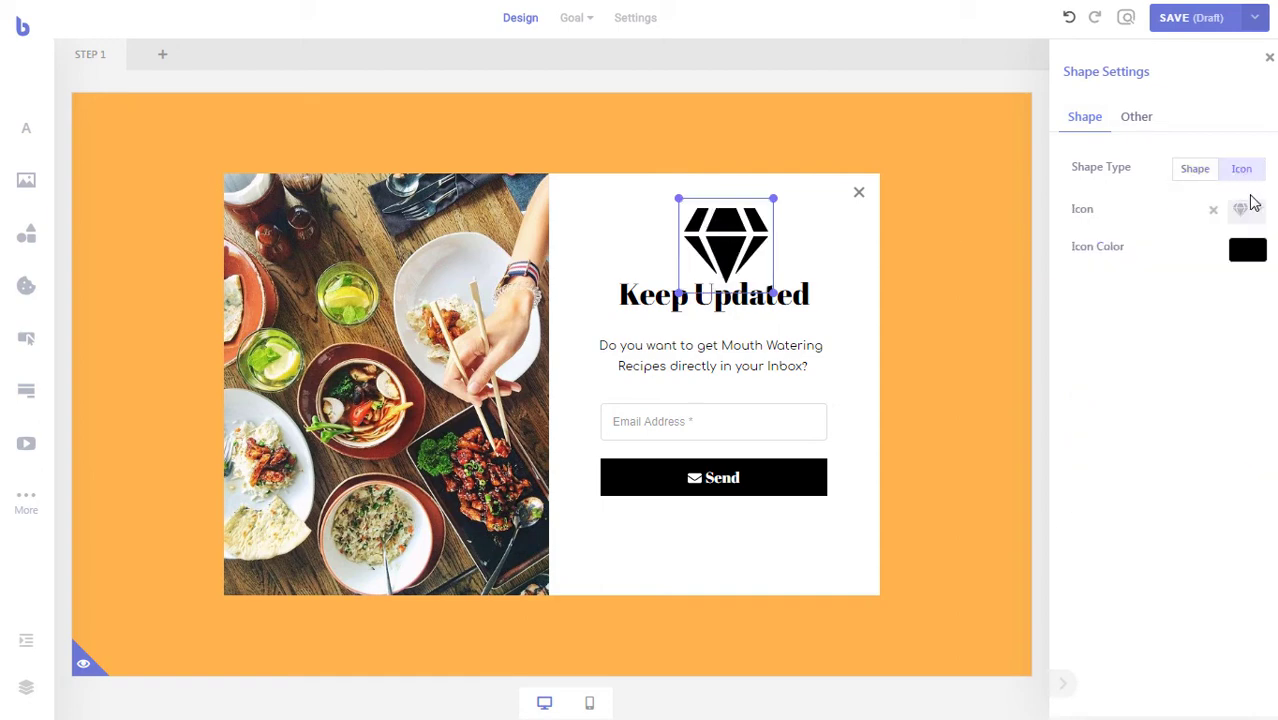
left_click(1255, 216)
left_click(1168, 242)
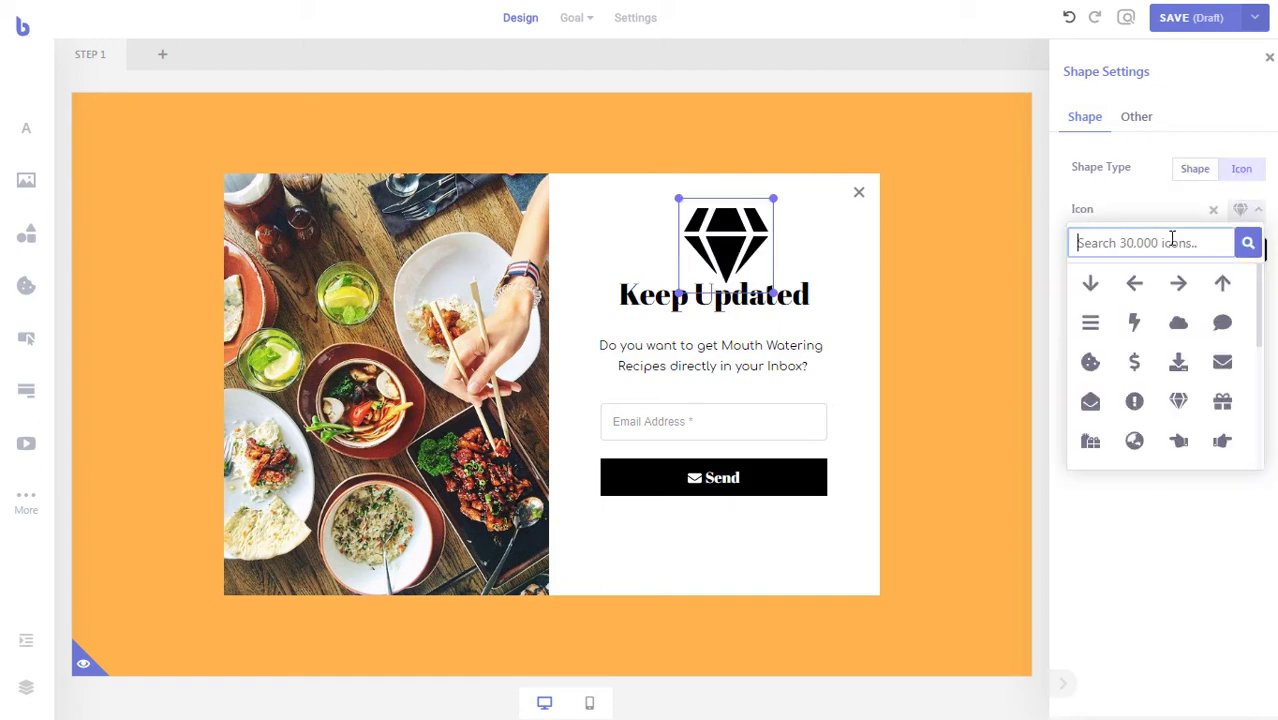
type("cut")
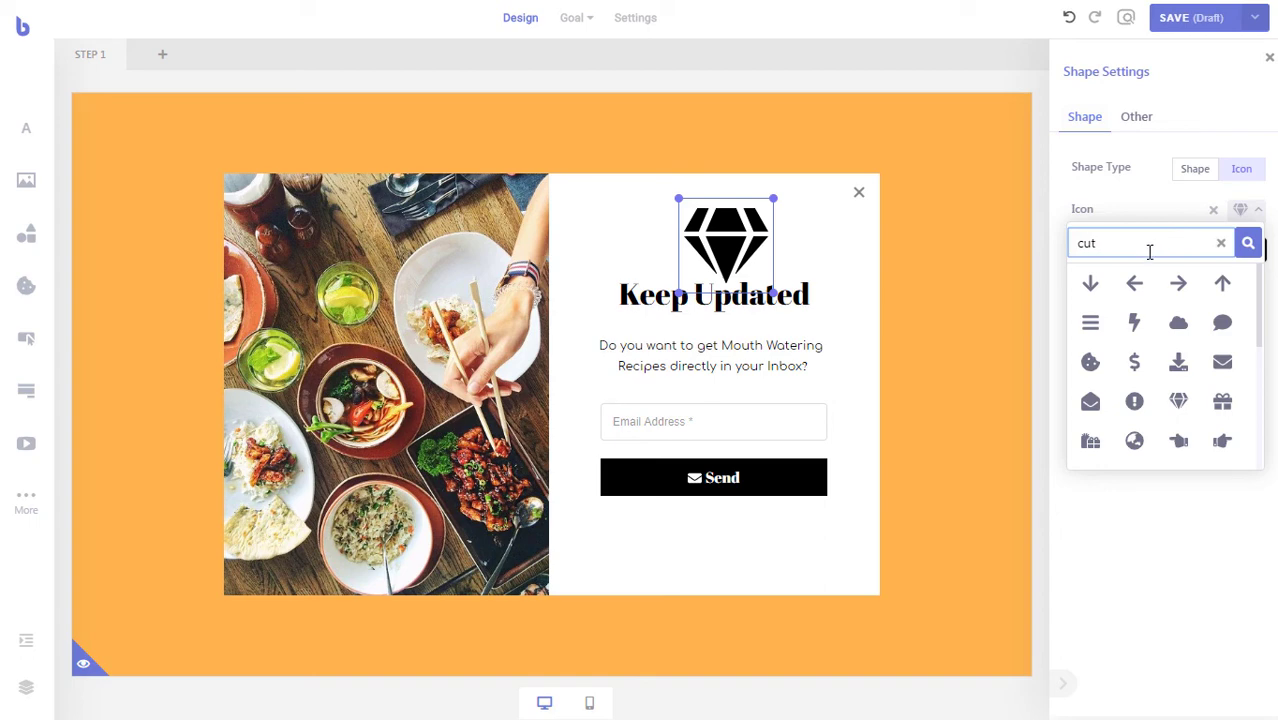
type("lery")
left_click(1248, 244)
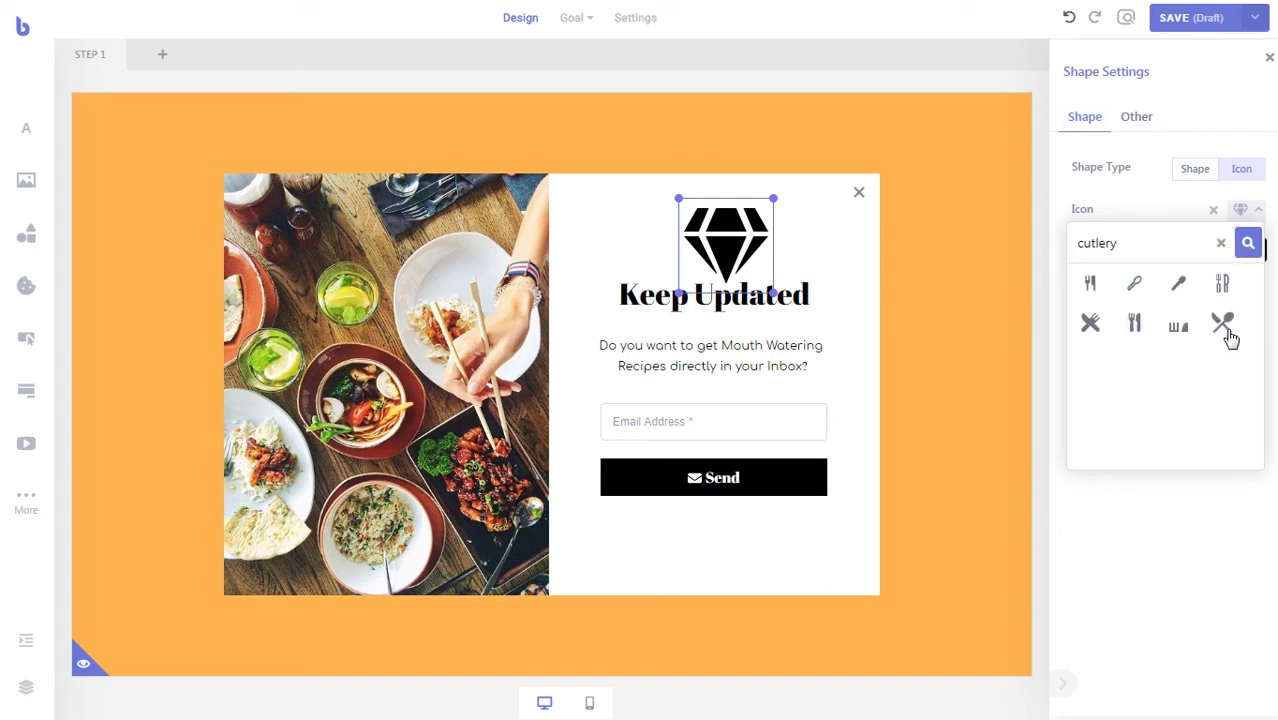
left_click(1225, 330)
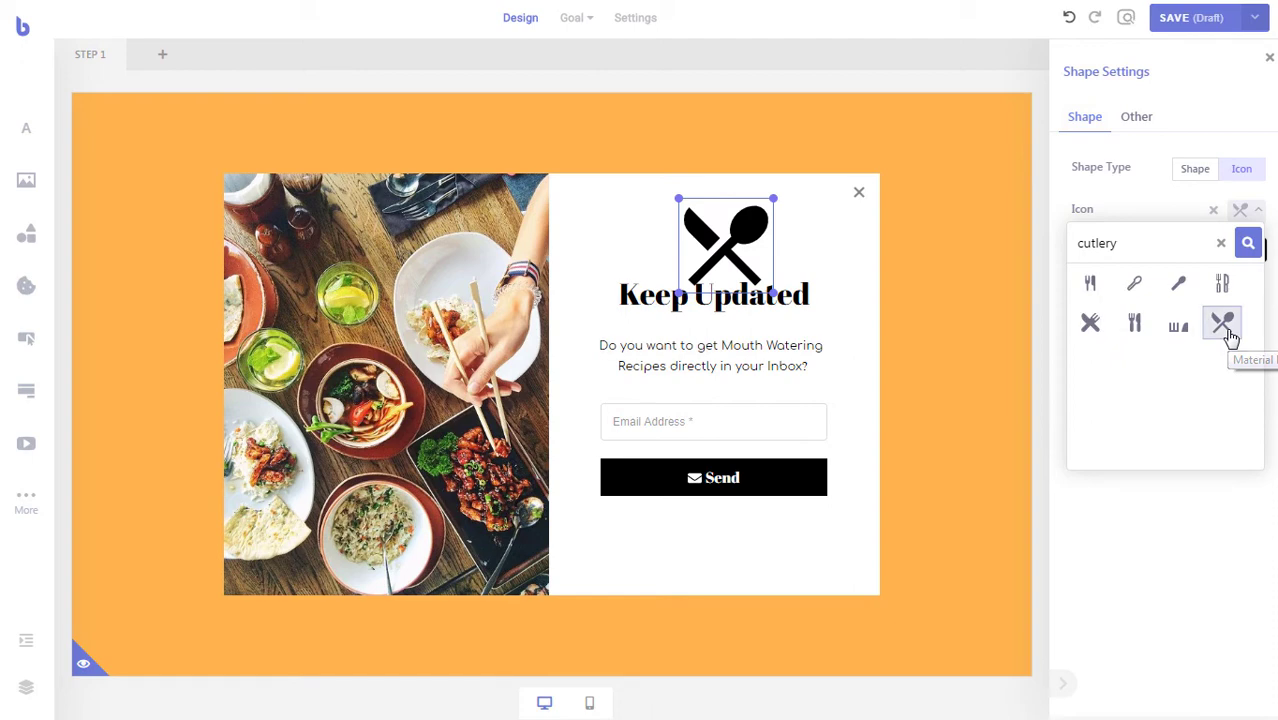
left_click(1255, 212)
left_click_drag(773, 293, 735, 251)
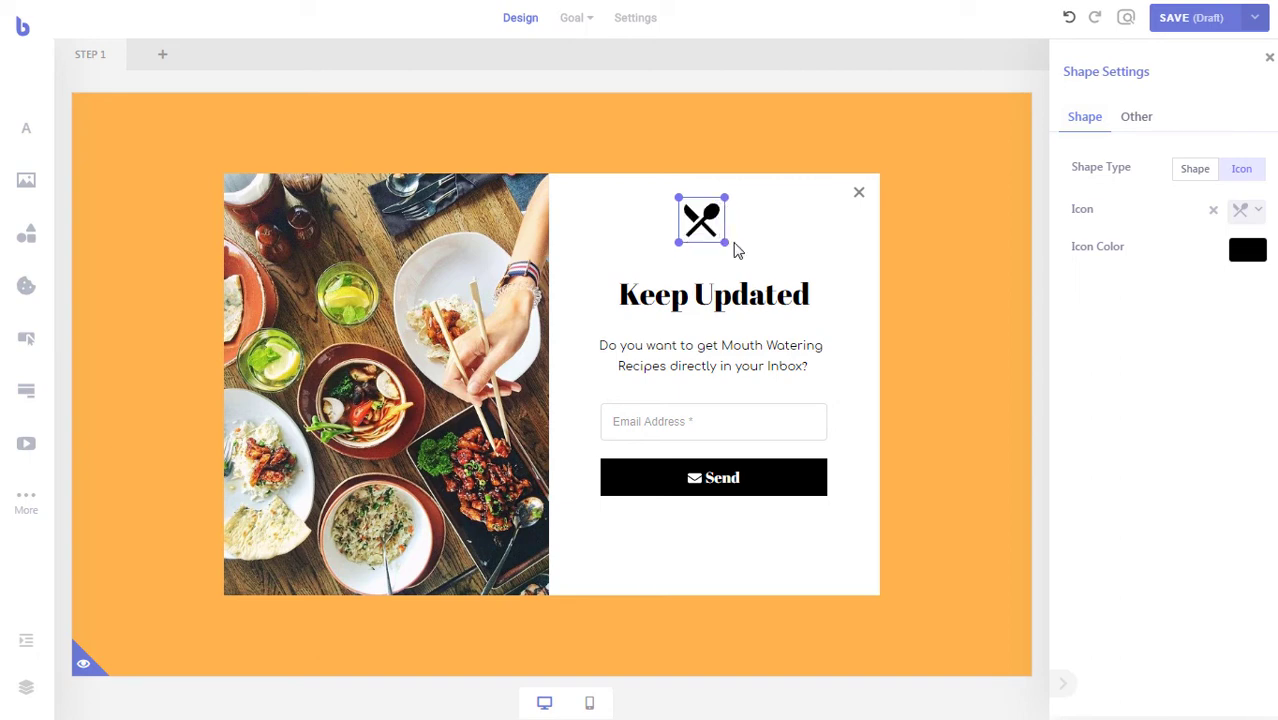
left_click_drag(707, 201, 708, 228)
left_click(808, 244)
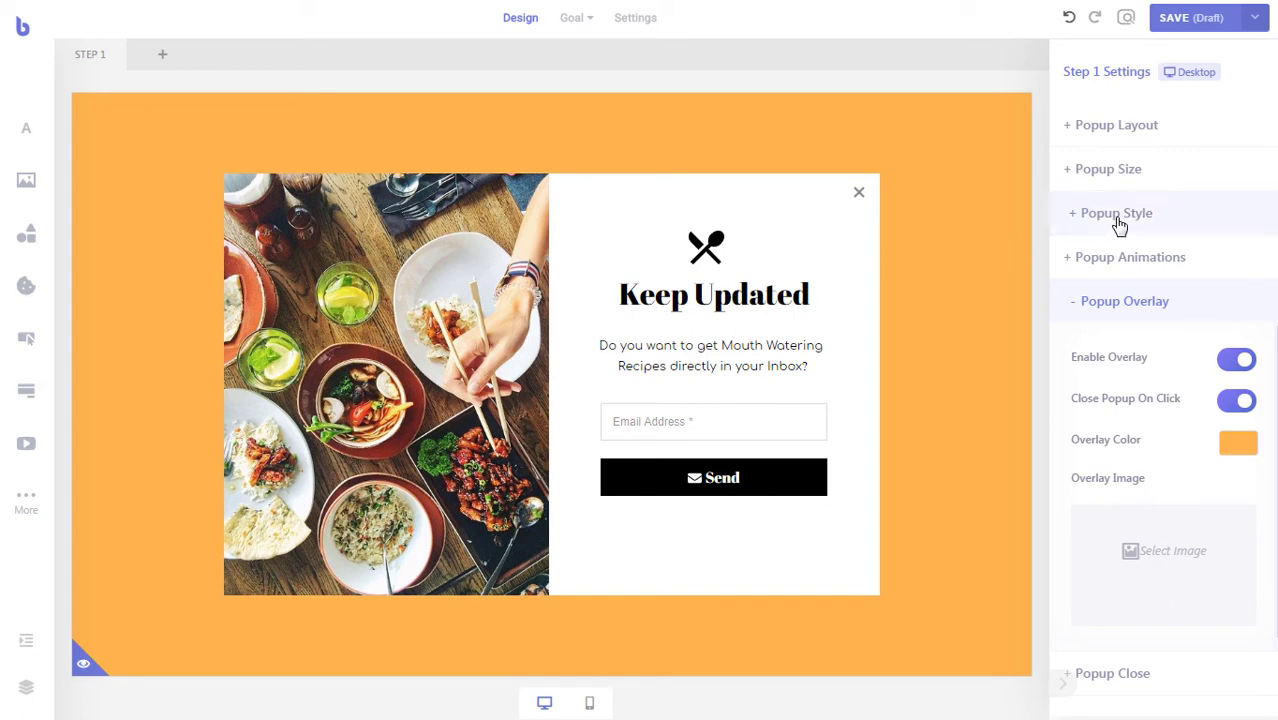
- Enable Popup Shadow in #D03500 at full opacity and increase the shadow size
left_click(1083, 223)
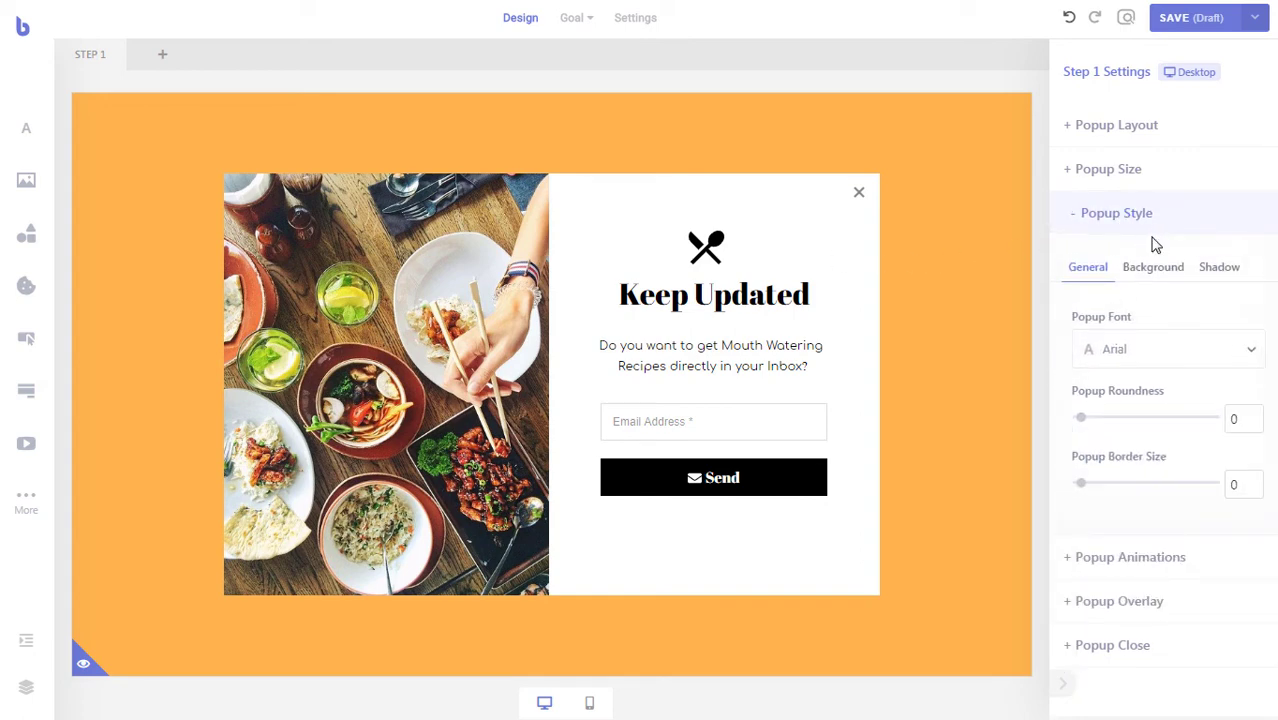
left_click(1208, 270)
left_click(1245, 319)
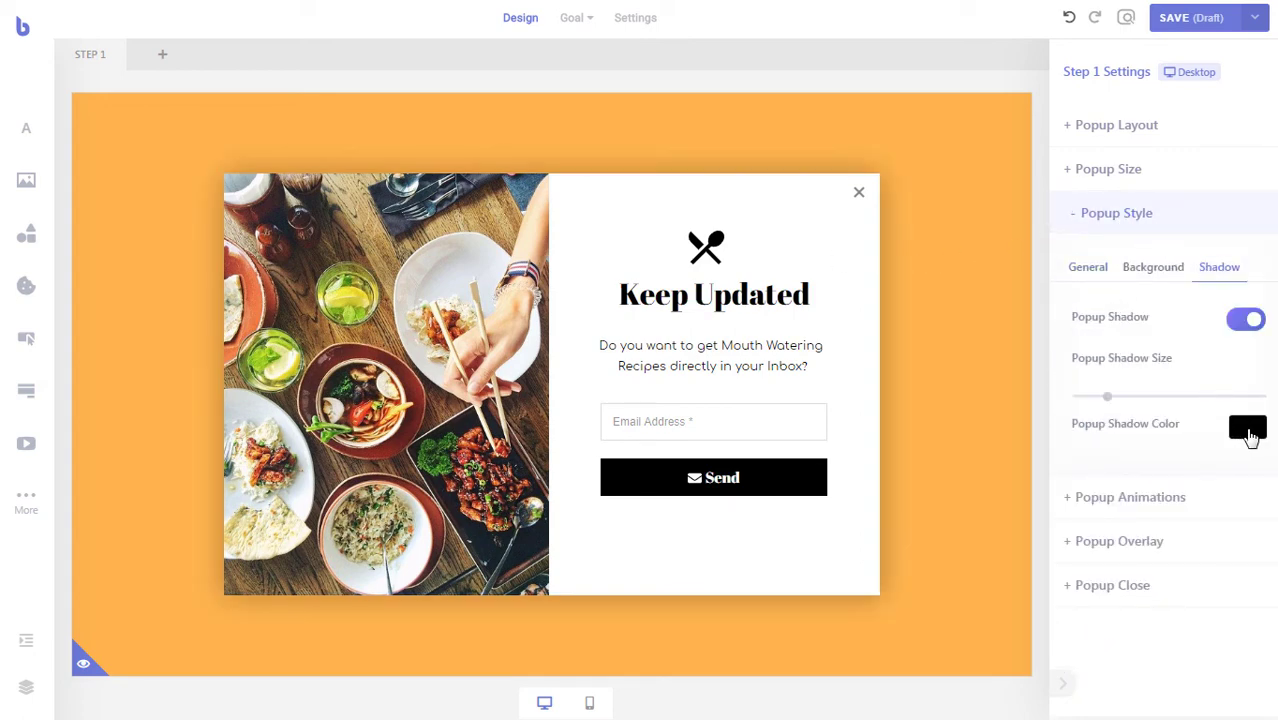
left_click(1248, 430)
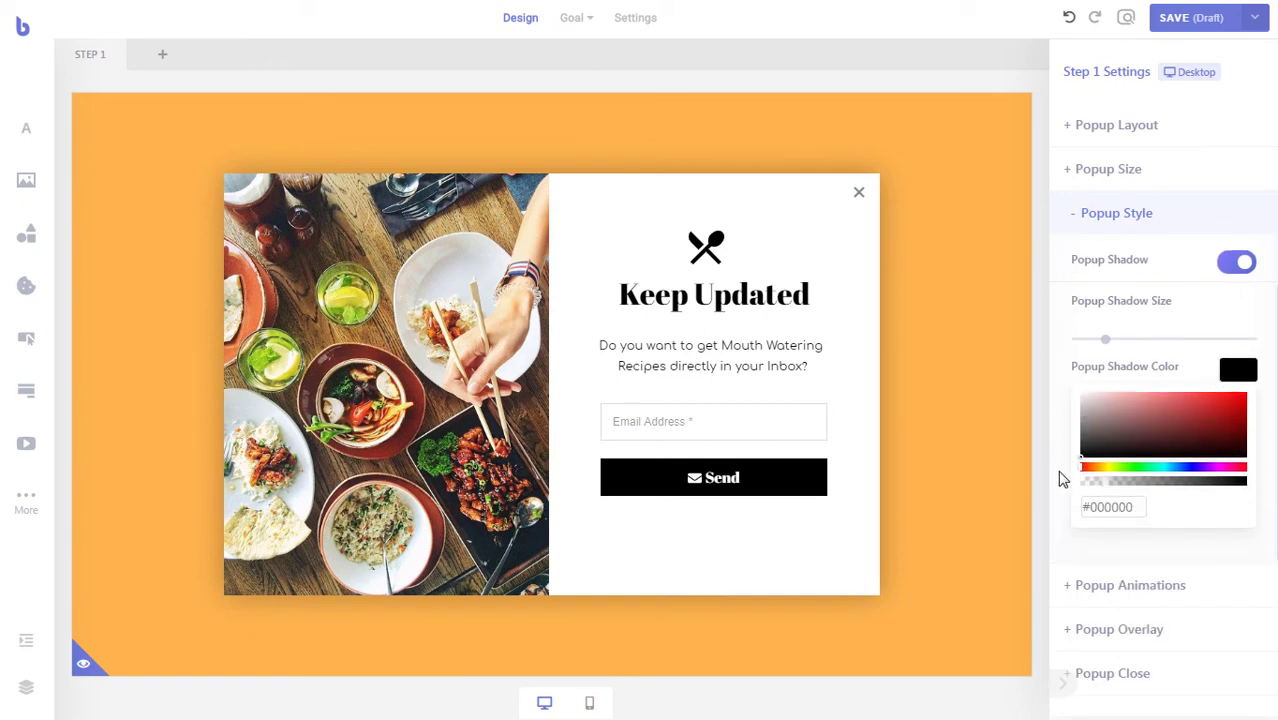
left_click(1240, 409)
left_click_drag(1240, 409, 1247, 404)
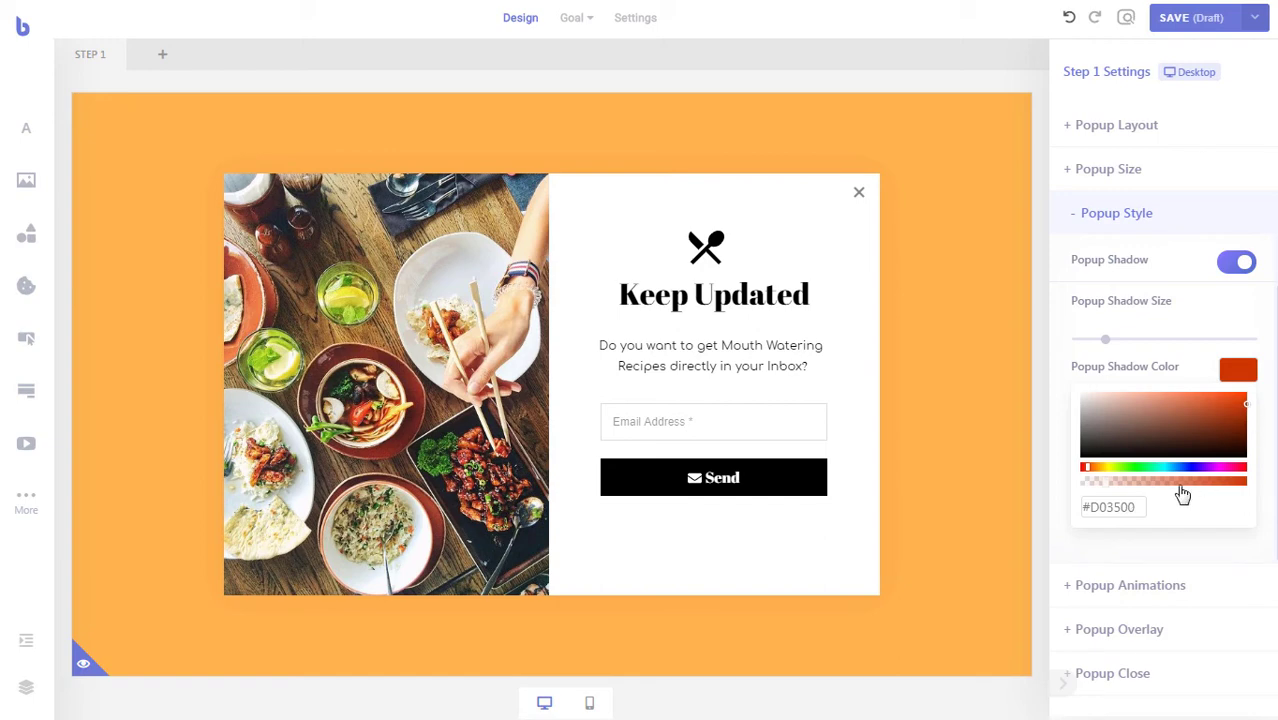
left_click_drag(1105, 490, 1212, 488)
left_click_drag(1105, 341, 1237, 354)
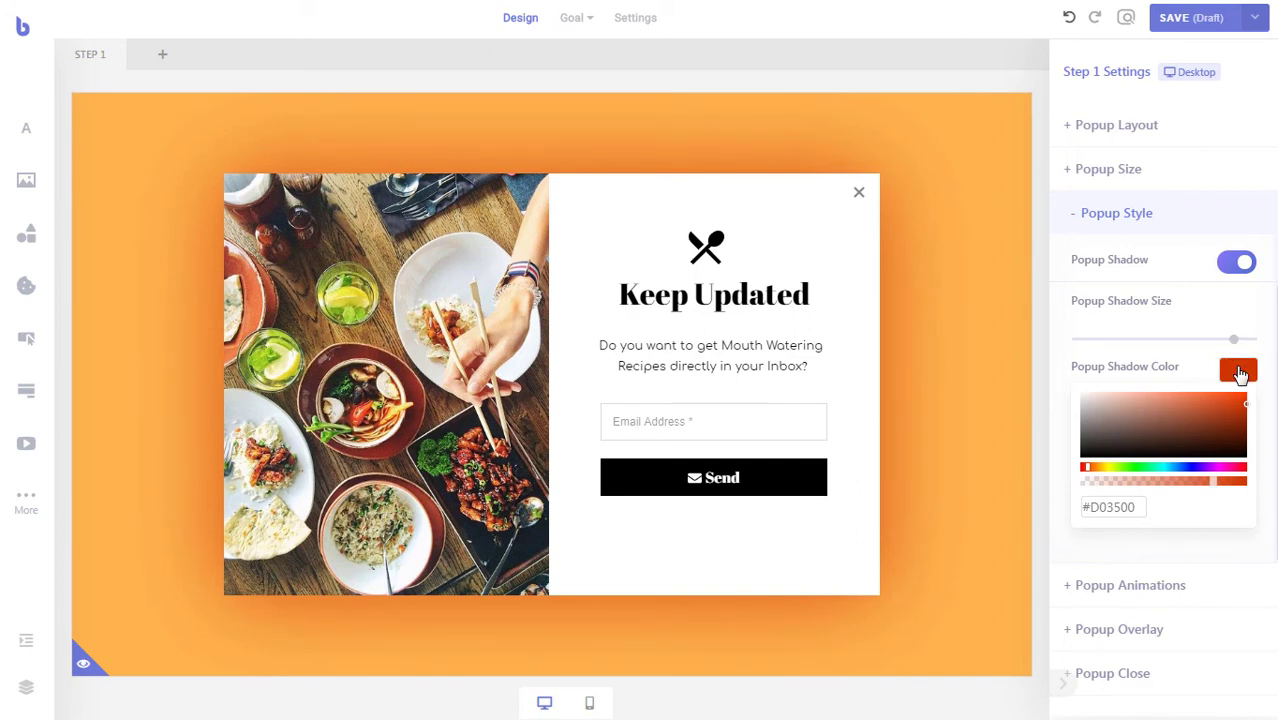
left_click(1238, 371)
left_click(1196, 499)
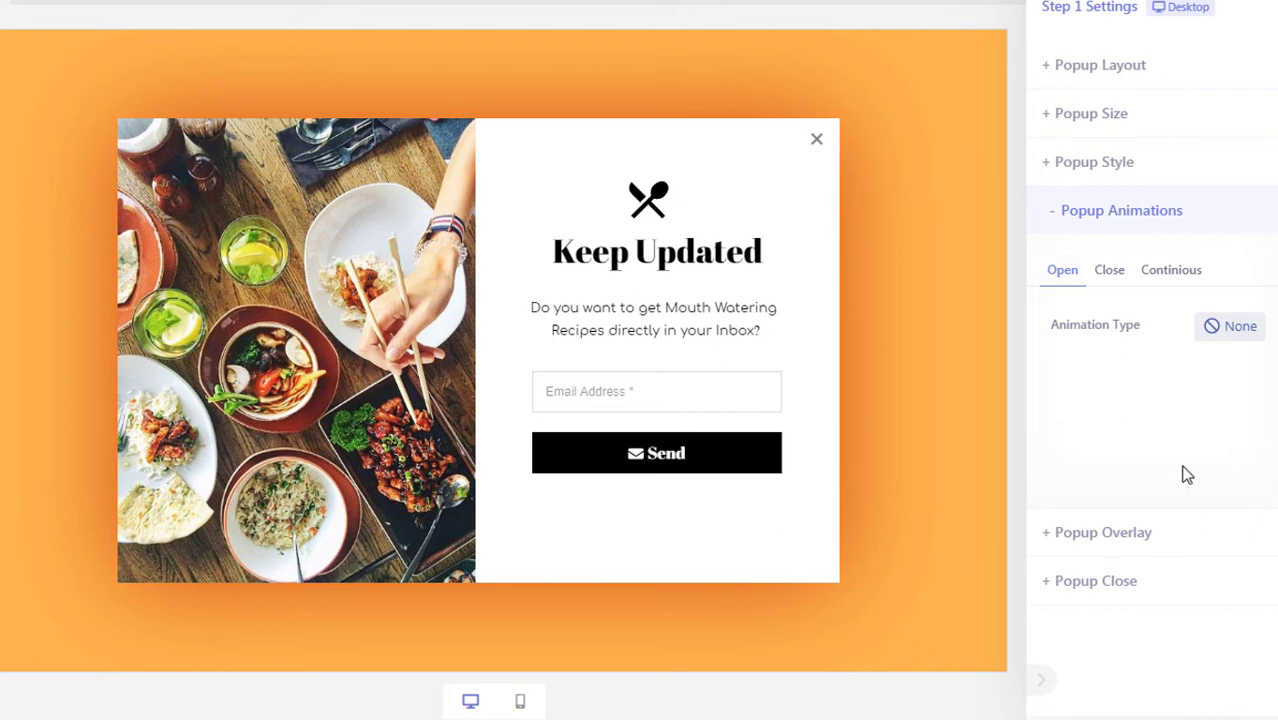
- Set the Open animation type to FadeInBottom and save the popup as a draft
left_click(1228, 330)
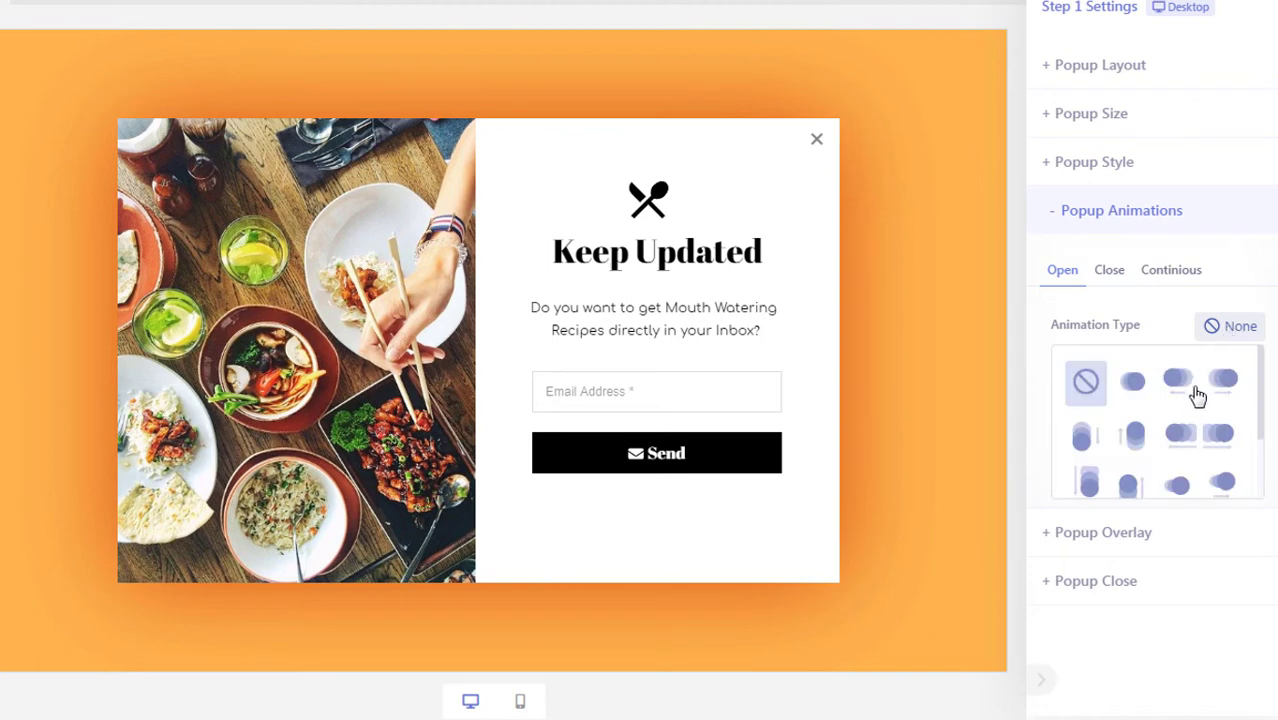
left_click(1136, 440)
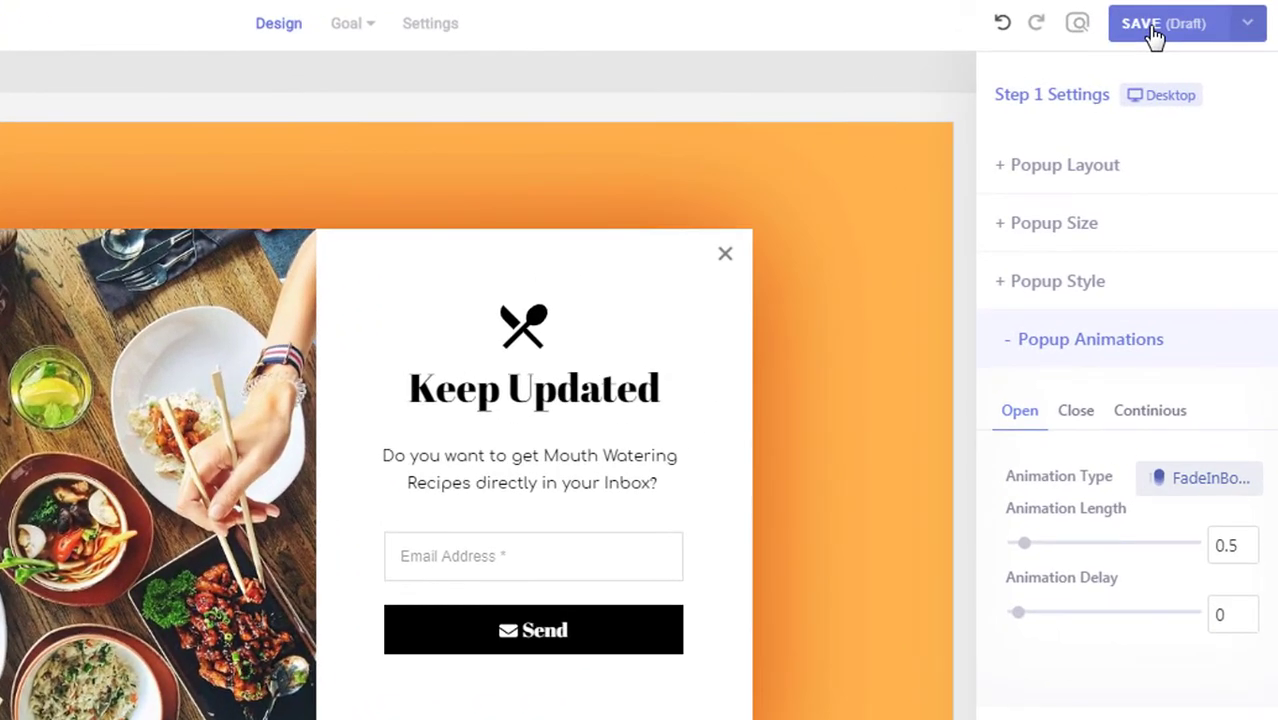
left_click(1155, 35)
left_click(1076, 23)
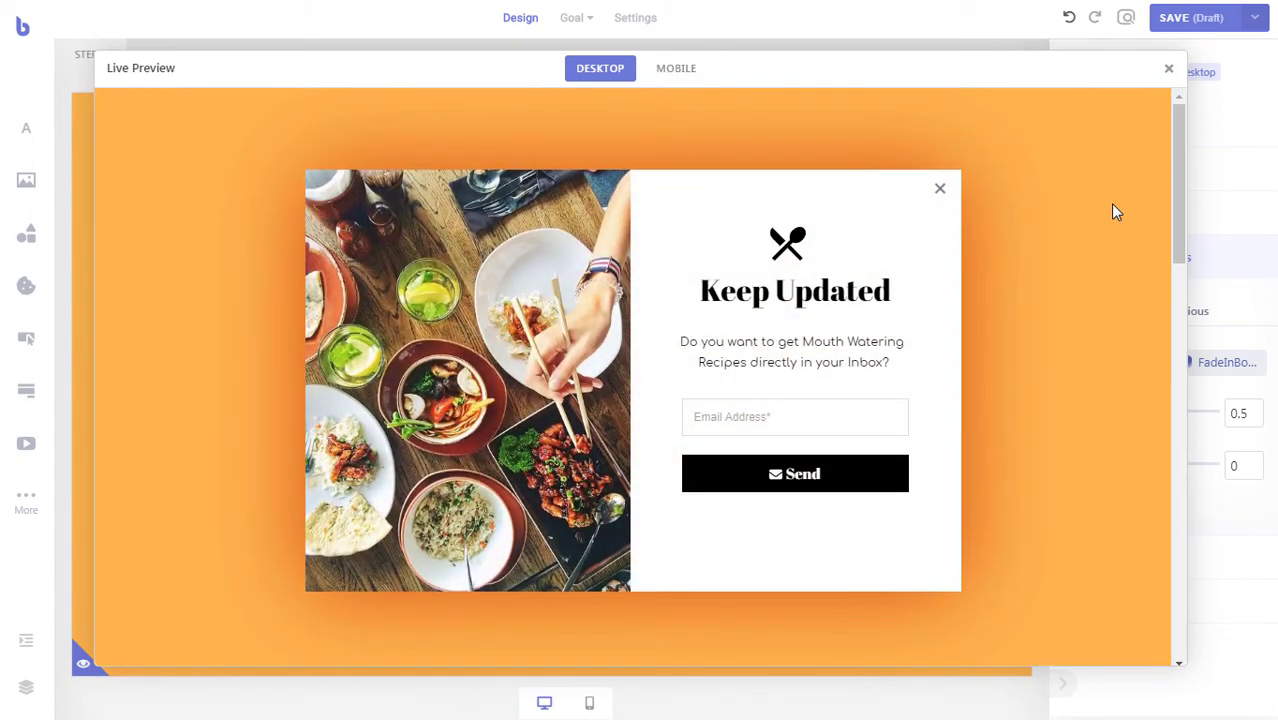
left_click(680, 78)
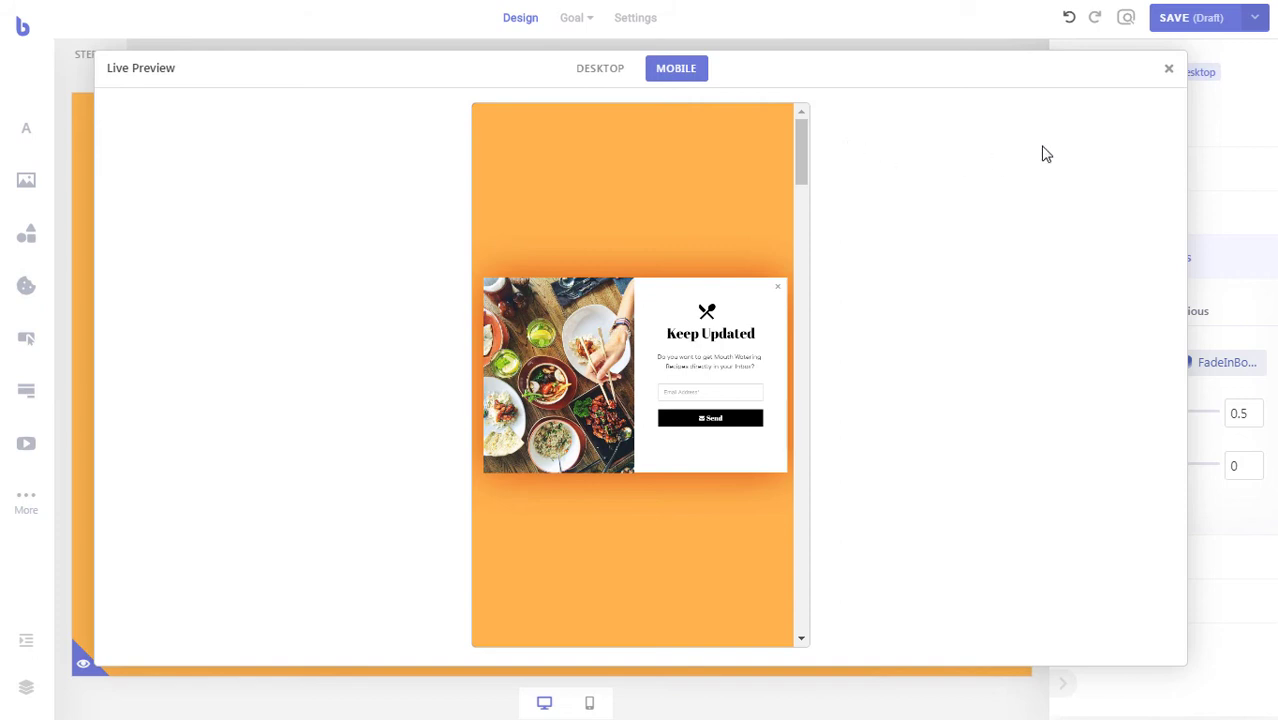
left_click(1168, 72)
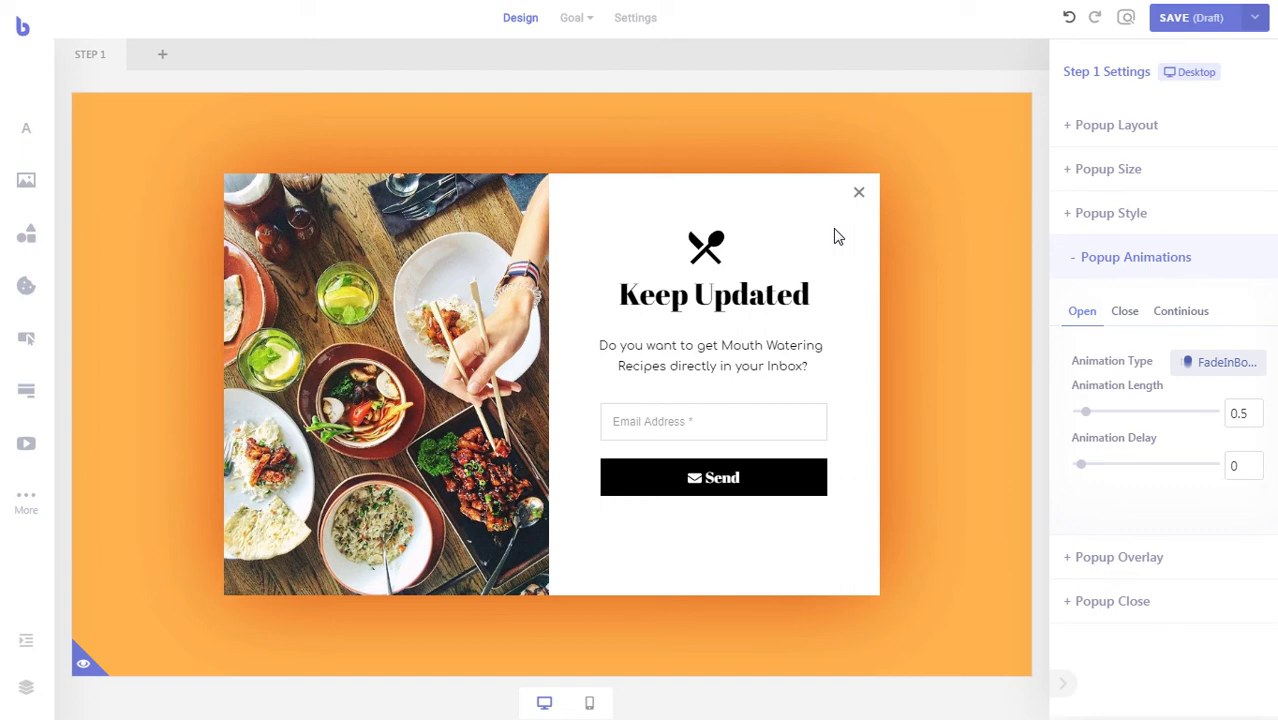
- Copy the icon, heading, text and form from desktop and paste them into the mobile layout
left_click_drag(838, 237, 590, 535)
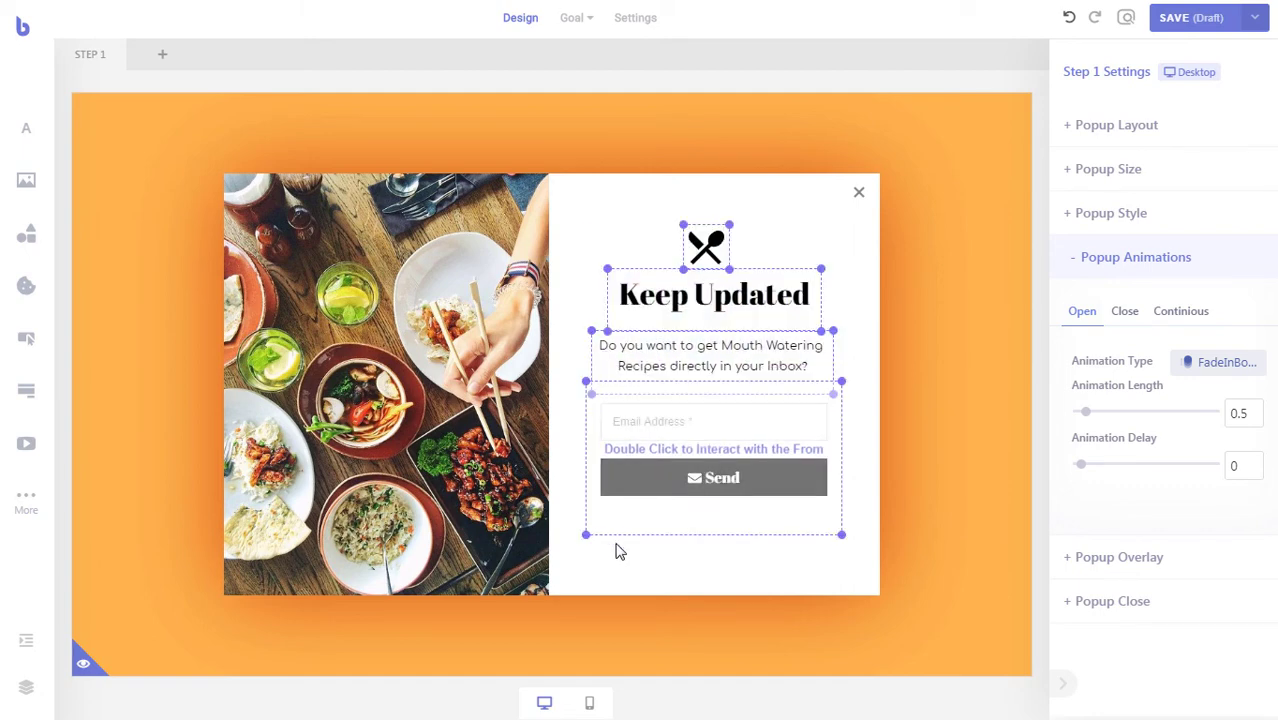
right_click(683, 316)
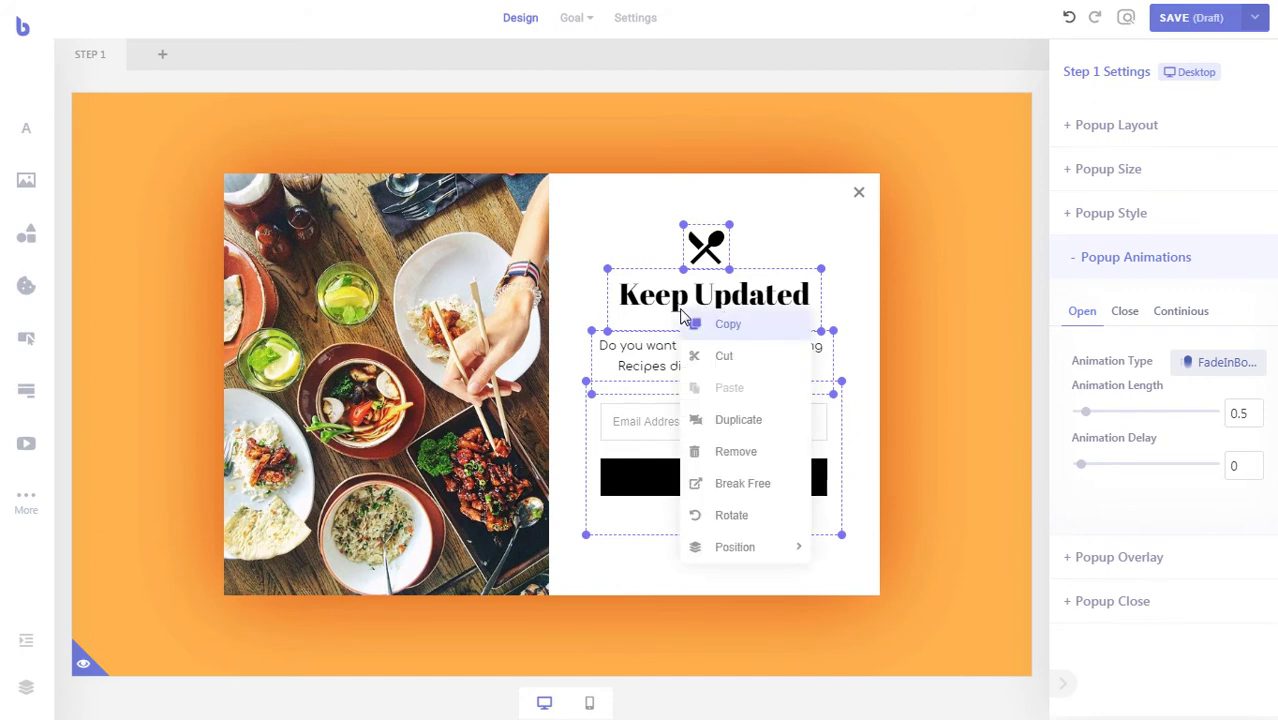
left_click(751, 330)
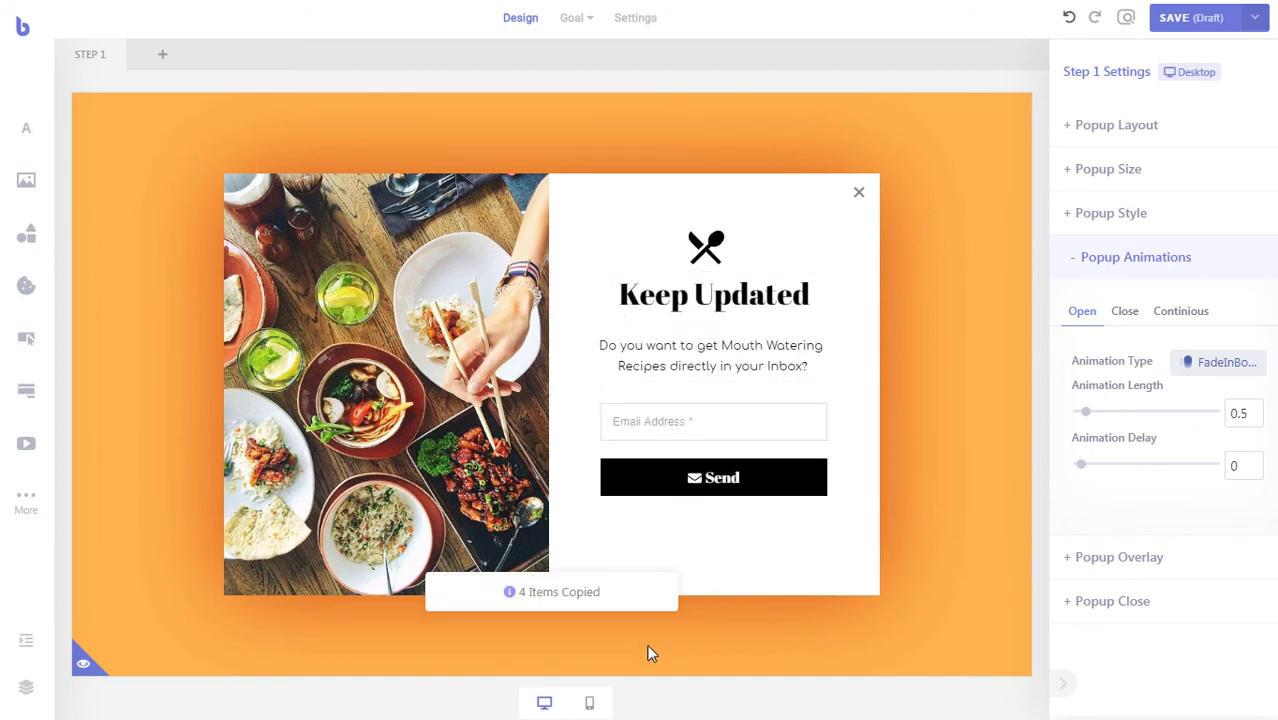
left_click(592, 704)
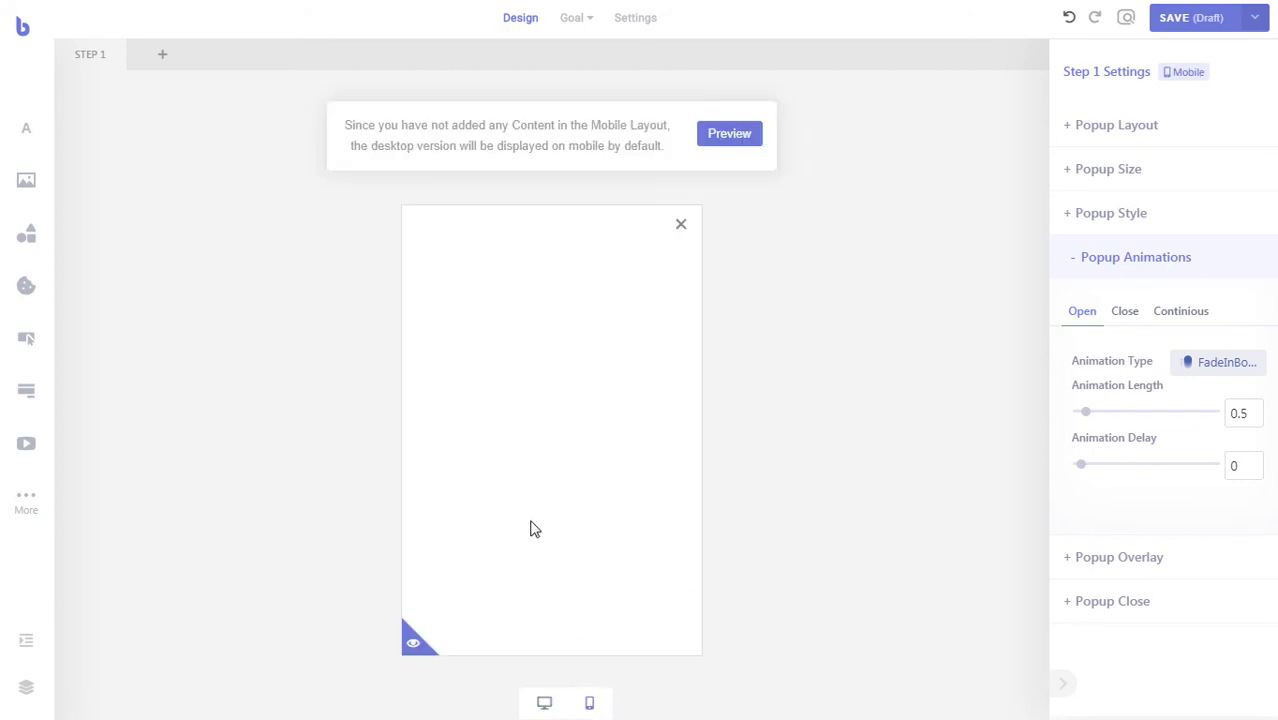
right_click(458, 291)
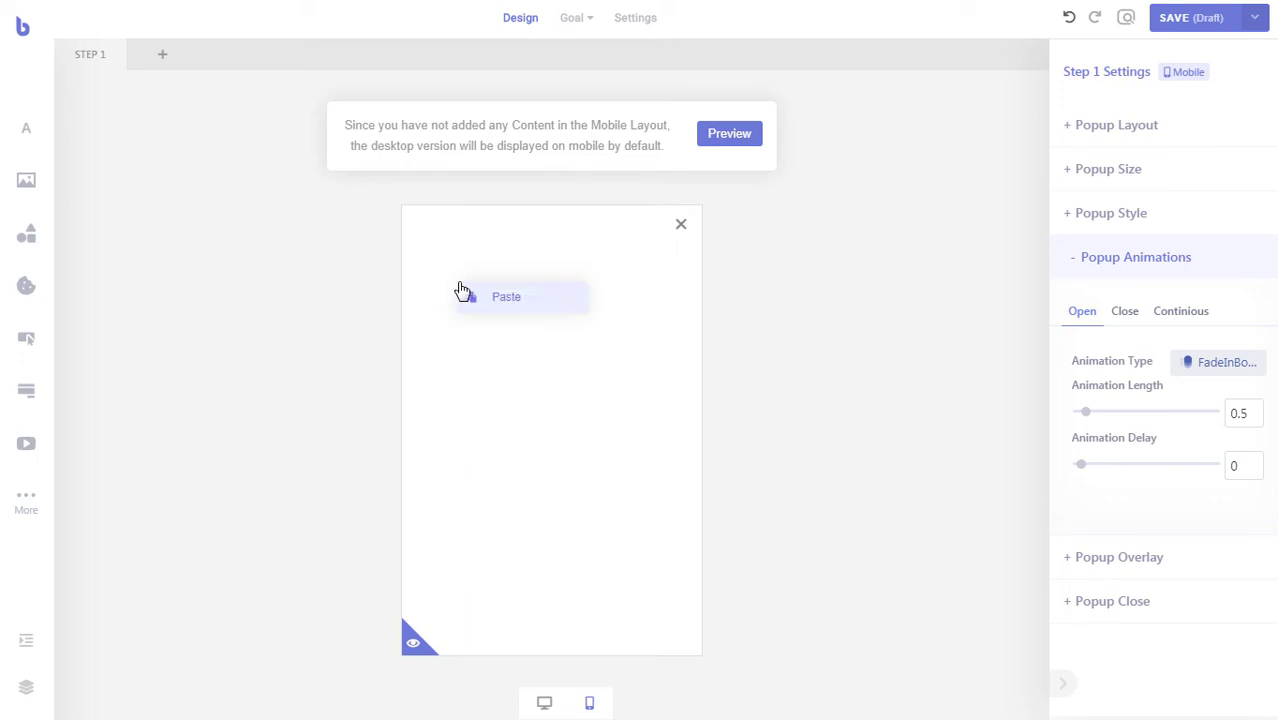
left_click(508, 299)
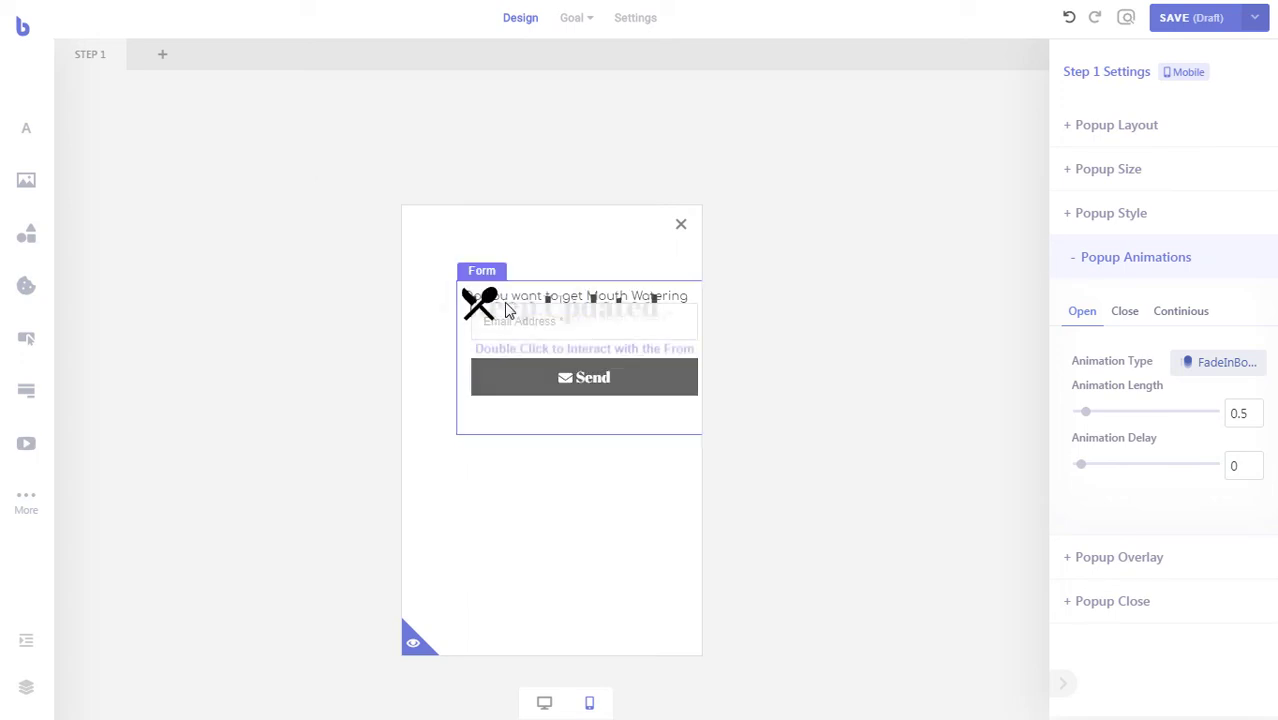
- Stack the form, question text, heading and icon centred in the narrow mobile popup
left_click_drag(536, 478, 536, 533)
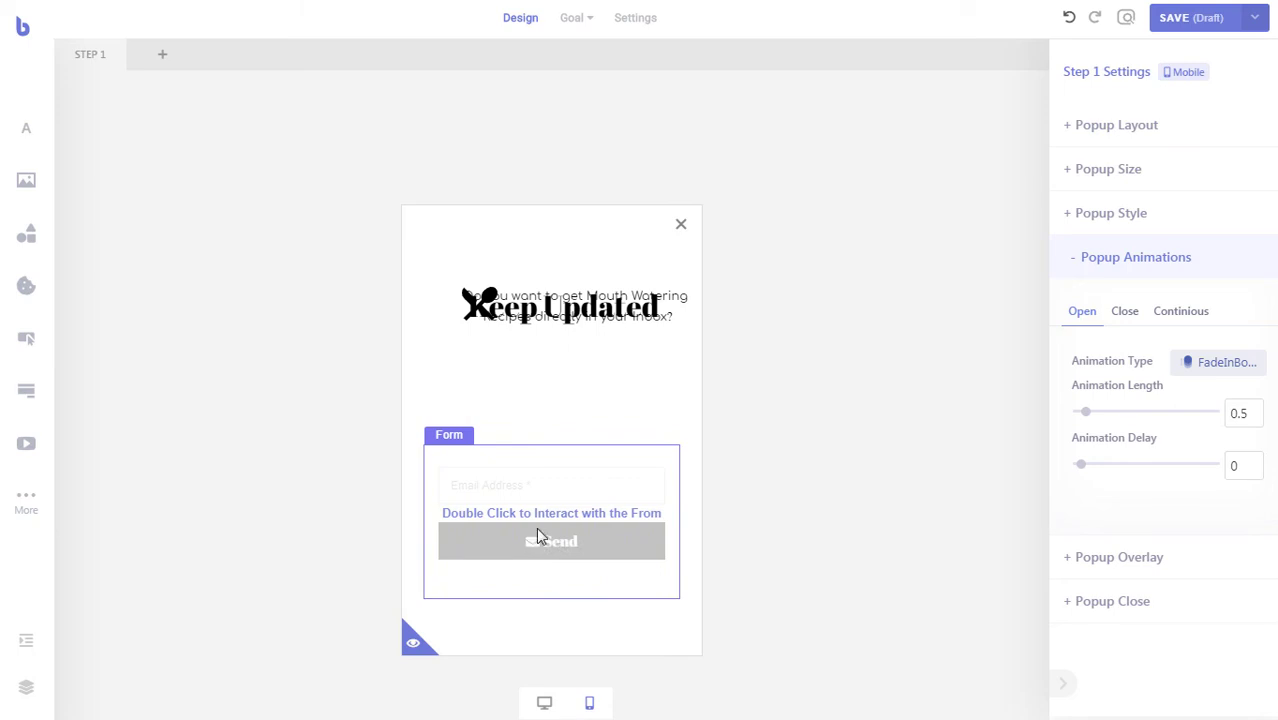
left_click_drag(582, 328, 560, 410)
left_click_drag(586, 343, 574, 351)
left_click_drag(490, 313, 560, 310)
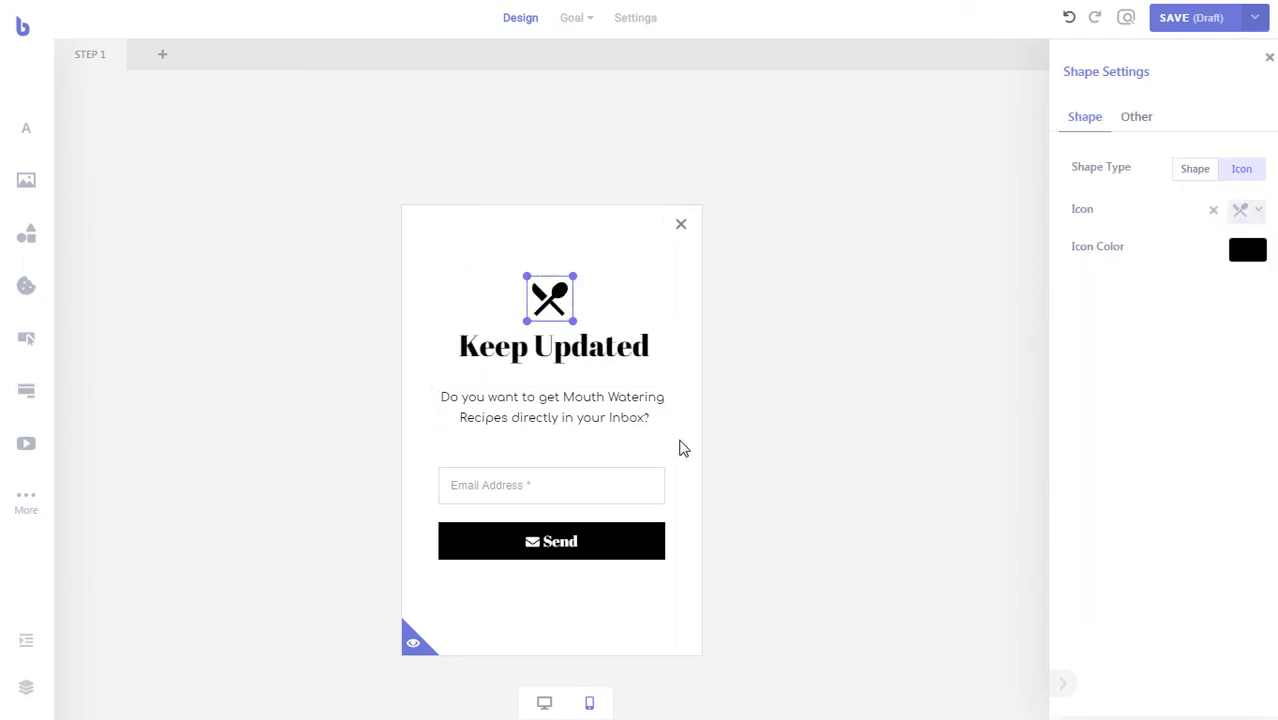
- Set the table-of-dishes photo from the Library as the mobile popup's background image
left_click(641, 286)
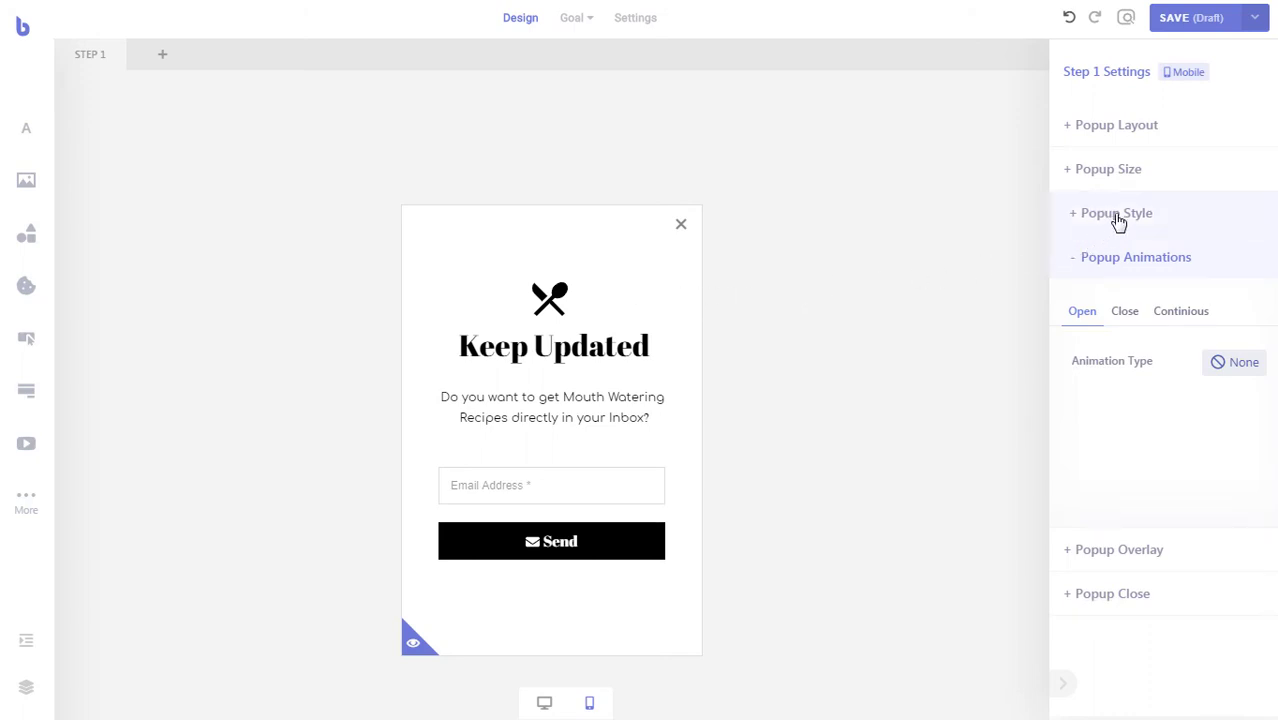
left_click(1155, 222)
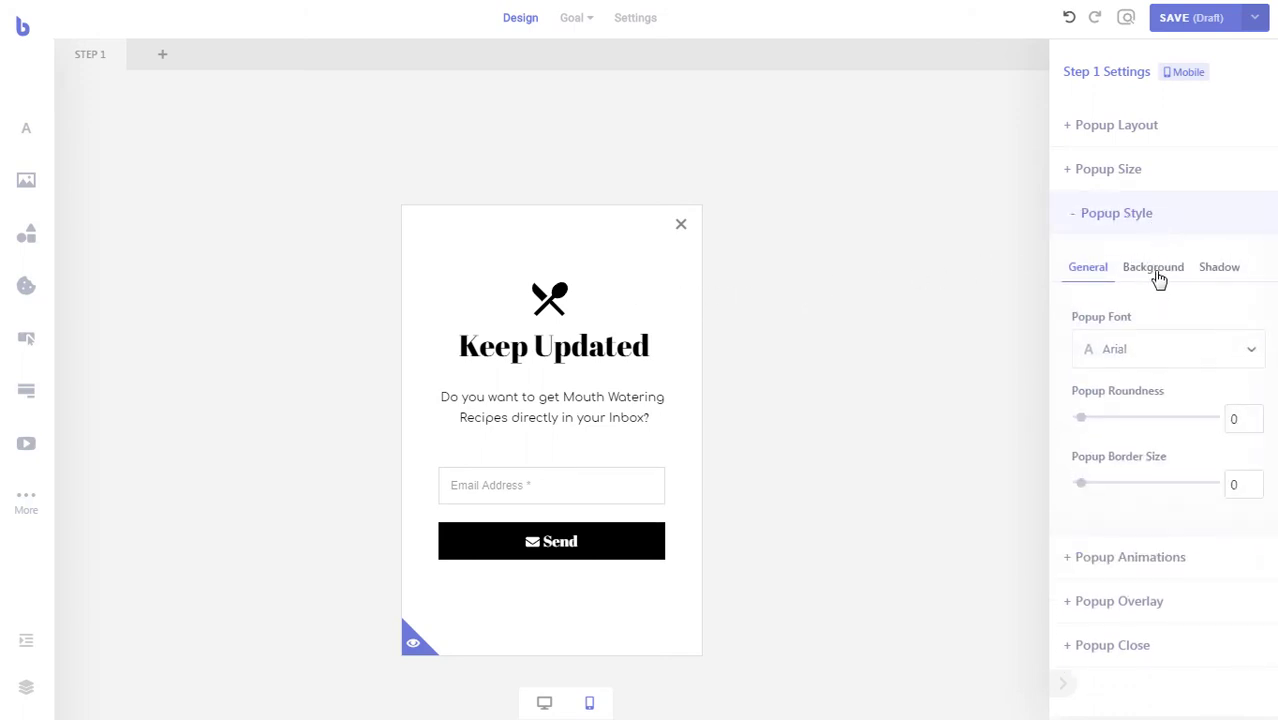
left_click(1158, 276)
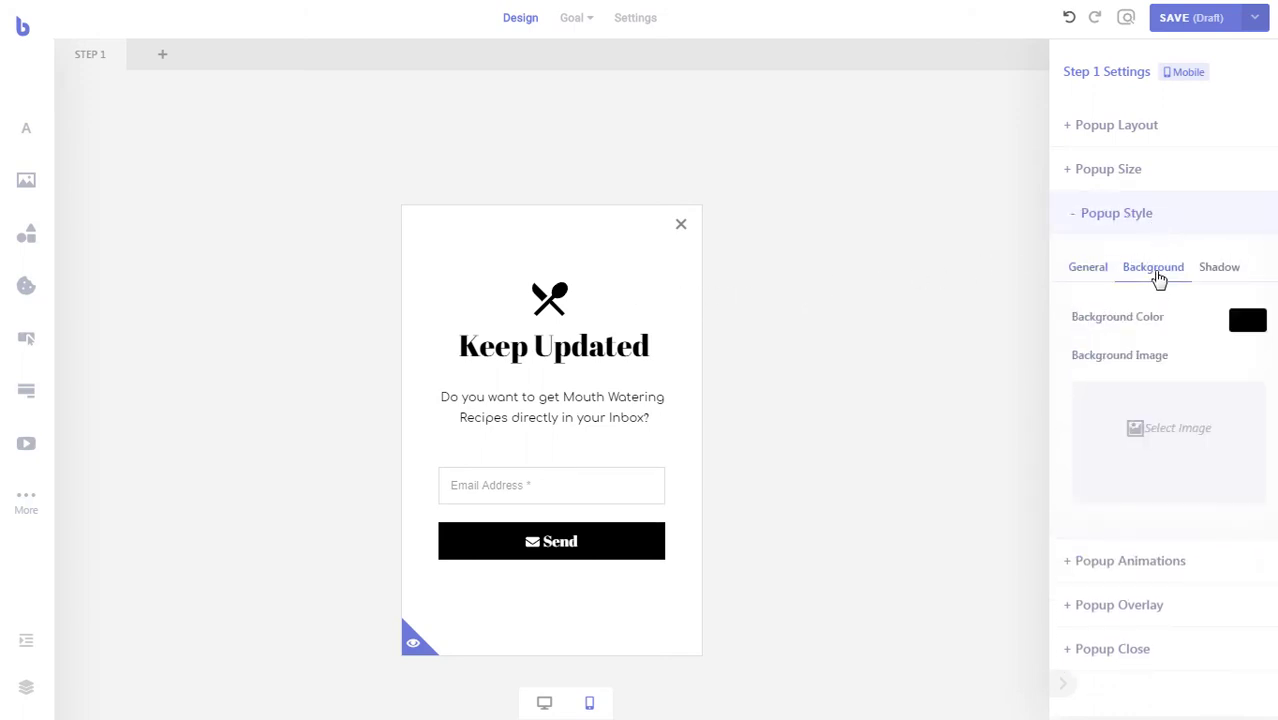
left_click(1213, 429)
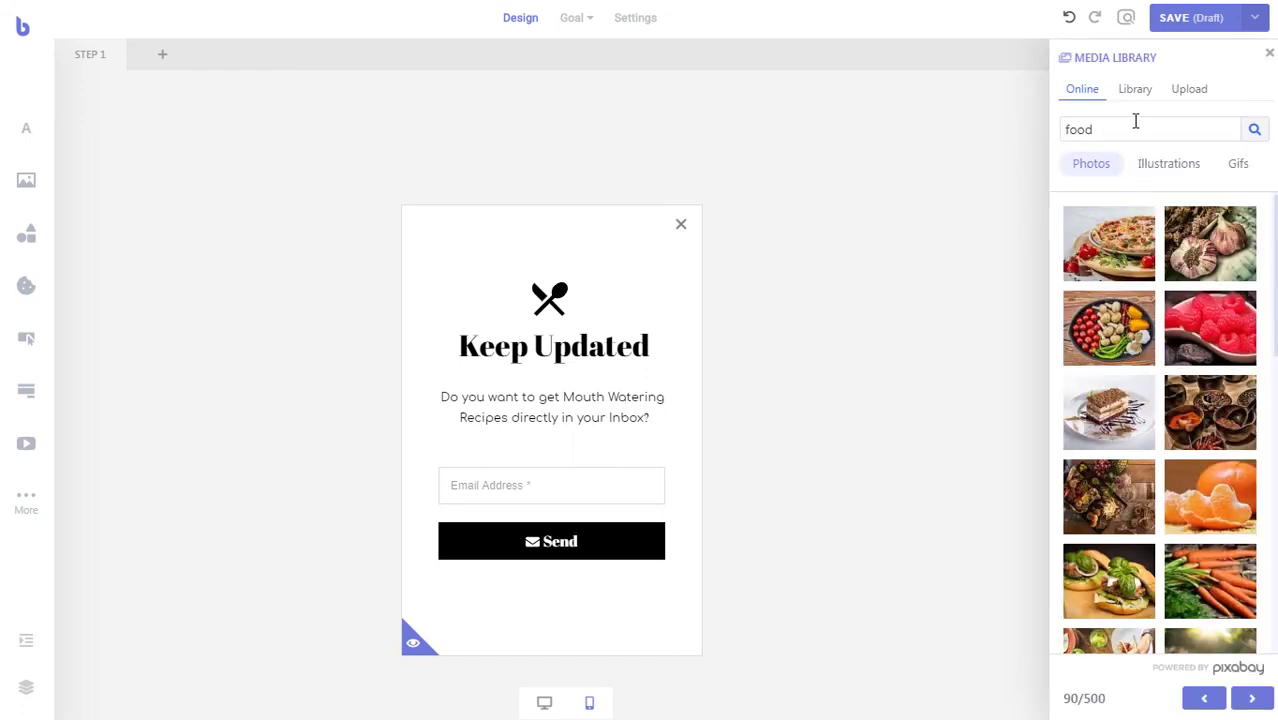
left_click(1136, 92)
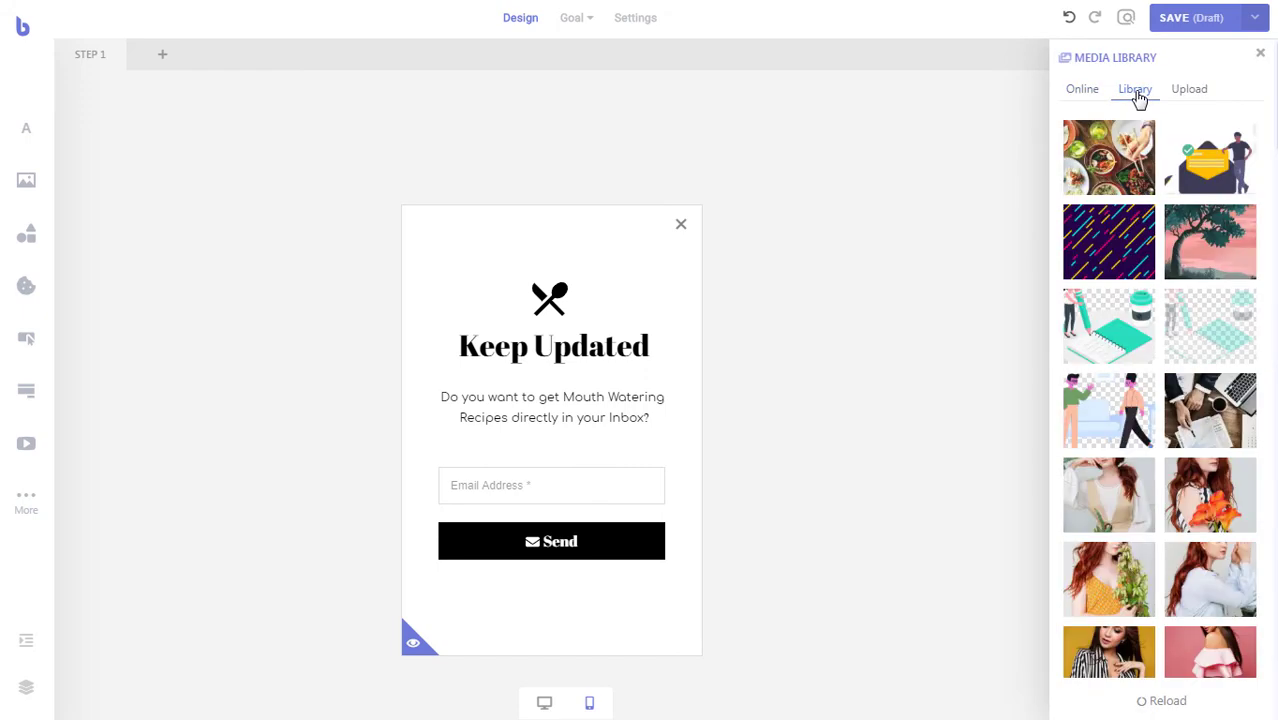
left_click(1110, 160)
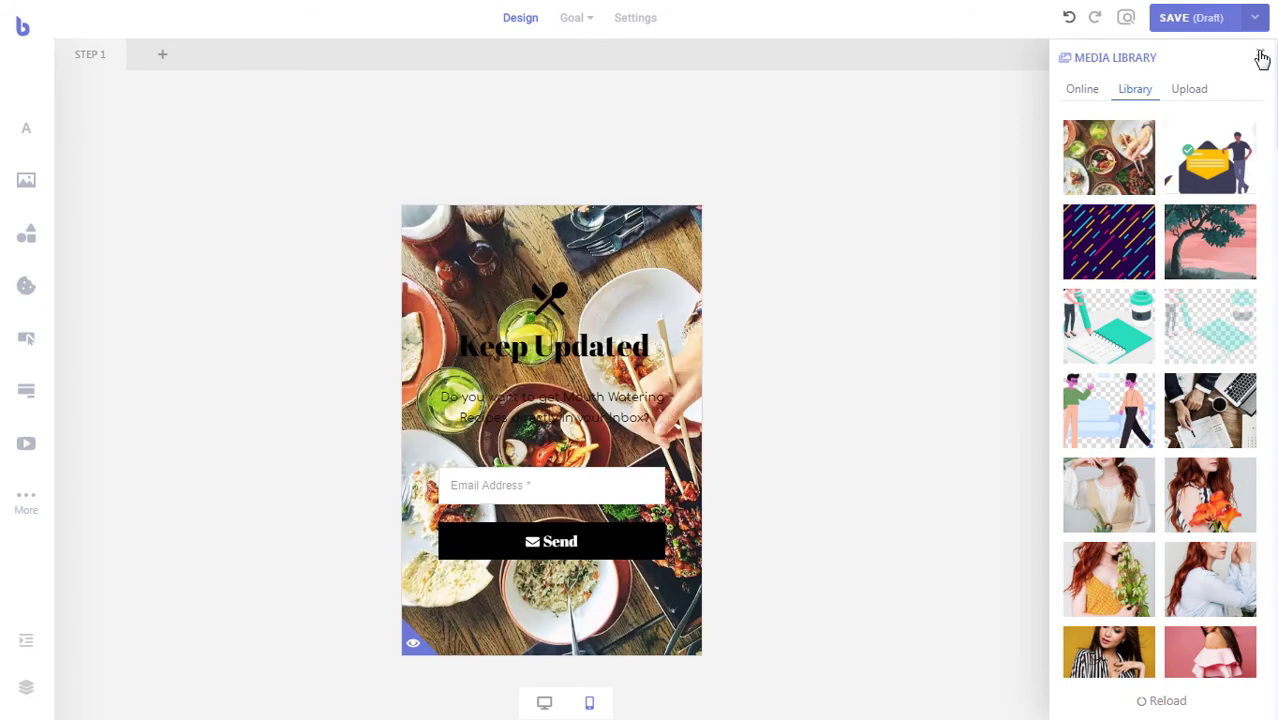
left_click(1260, 53)
scroll(1180, 455, "down", 3)
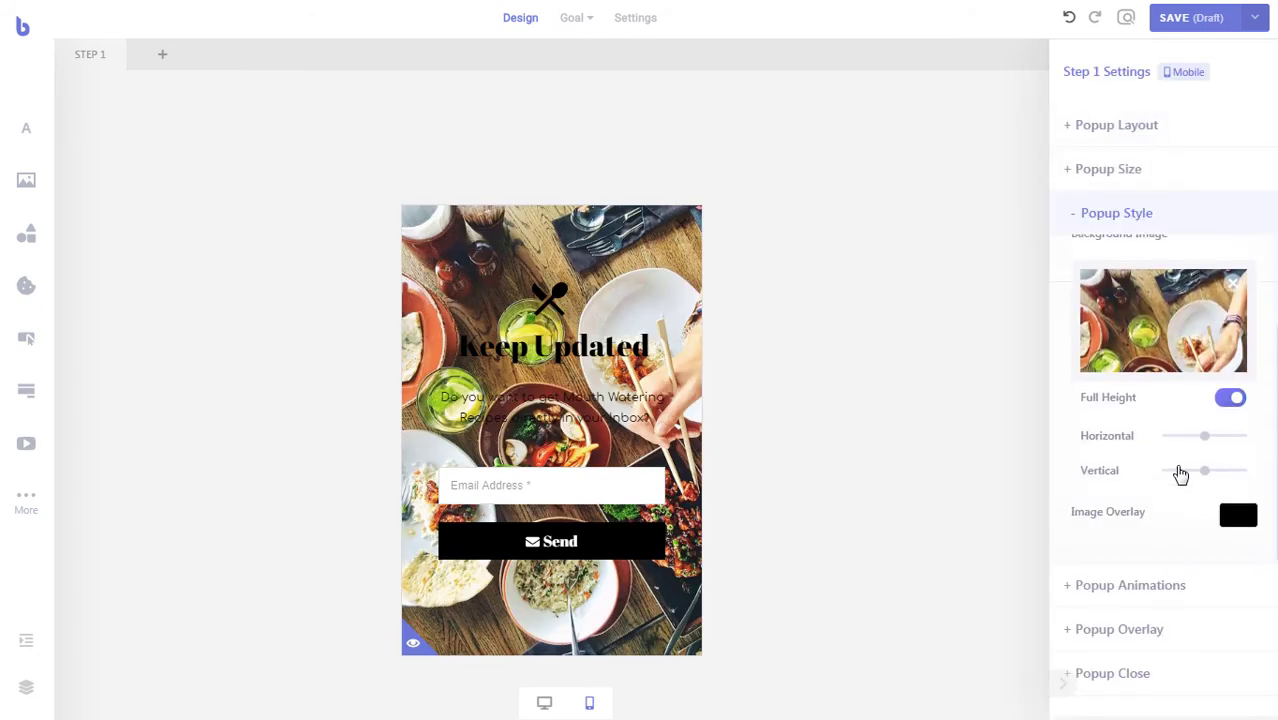
- Make the image overlay white with reduced opacity for a translucent wash
left_click(1236, 518)
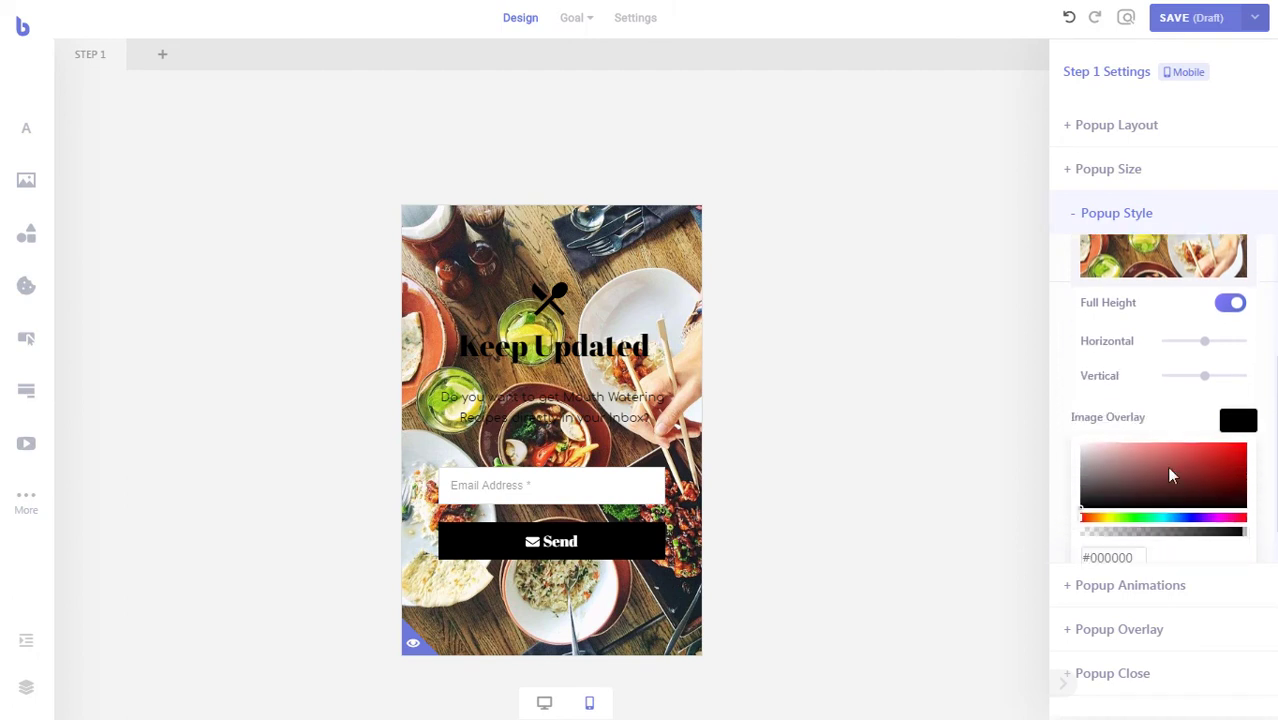
left_click_drag(1096, 440, 1068, 397)
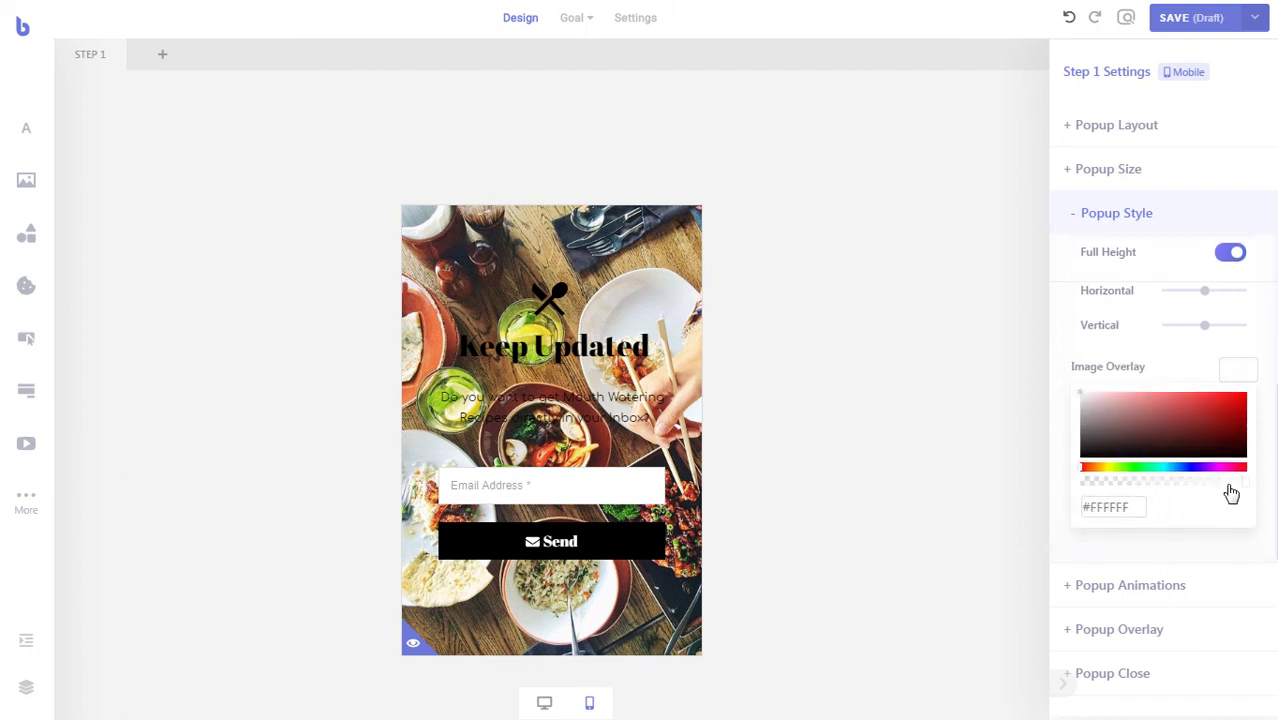
left_click(1240, 484)
left_click_drag(1242, 486, 1234, 487)
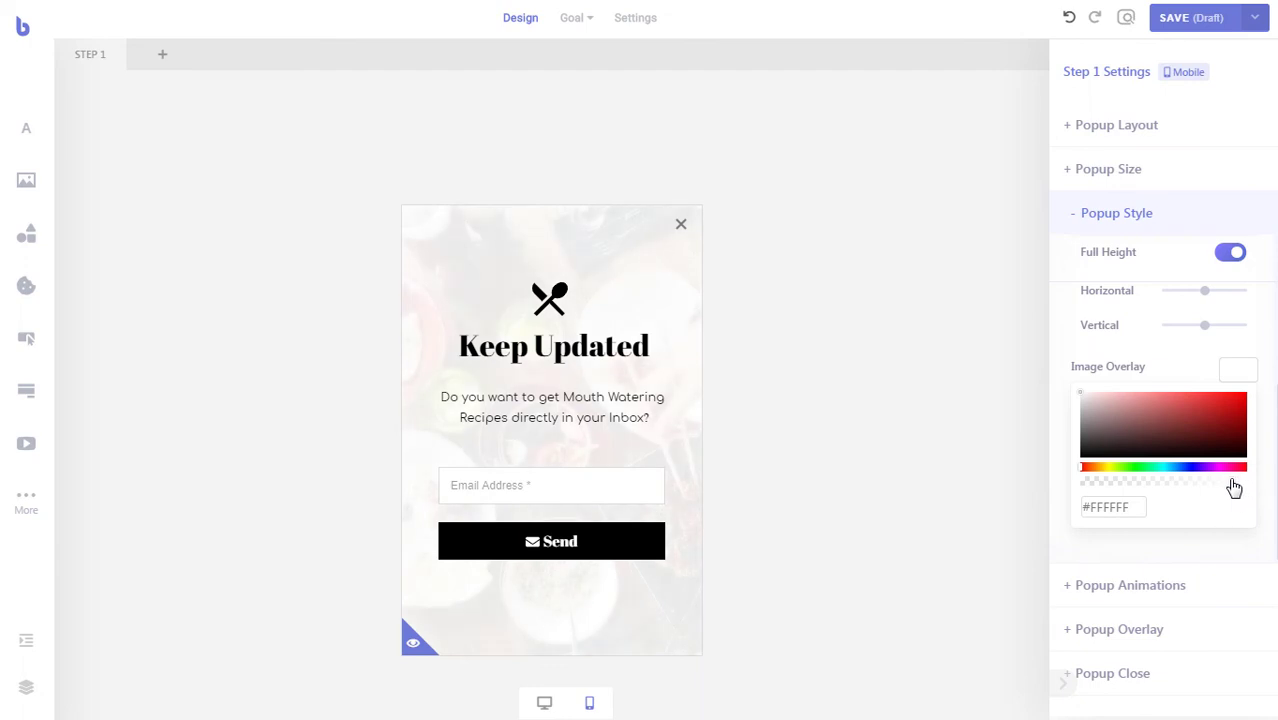
left_click(1247, 377)
scroll(1247, 380, "up", 2)
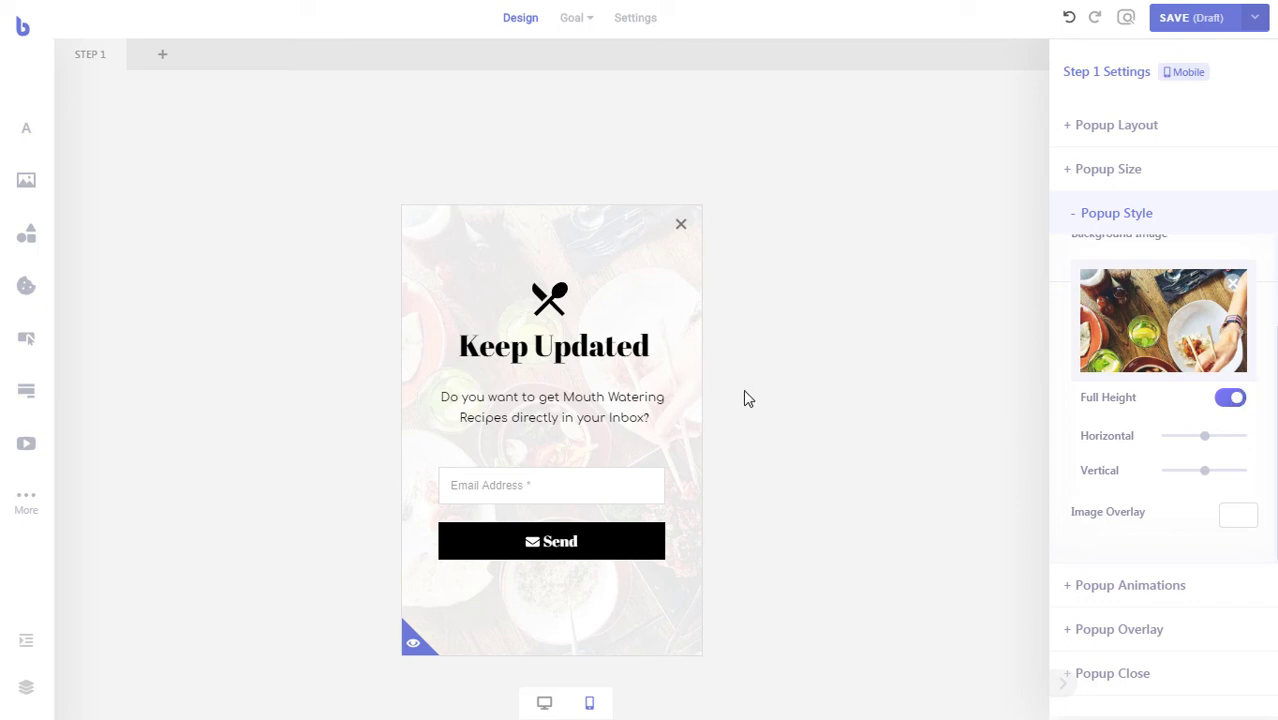
- Compare desktop and mobile views, then duplicate STEP 1 from its tab menu
left_click(544, 703)
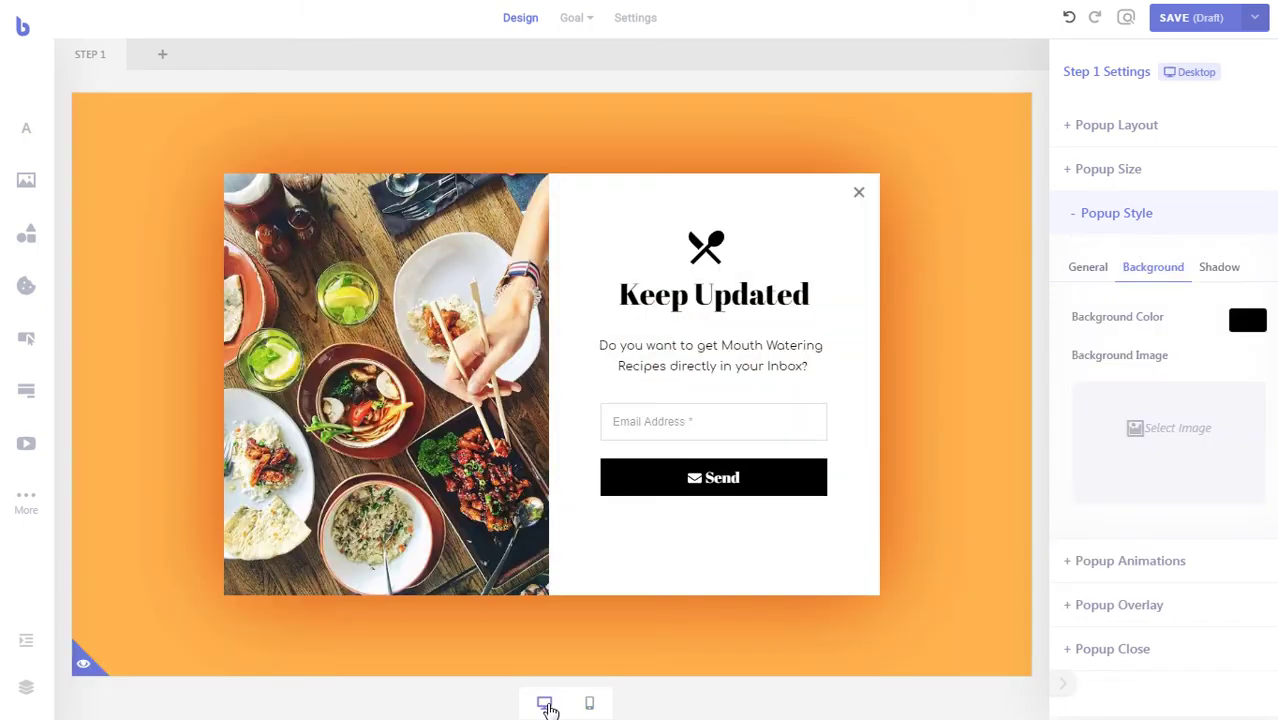
left_click(591, 705)
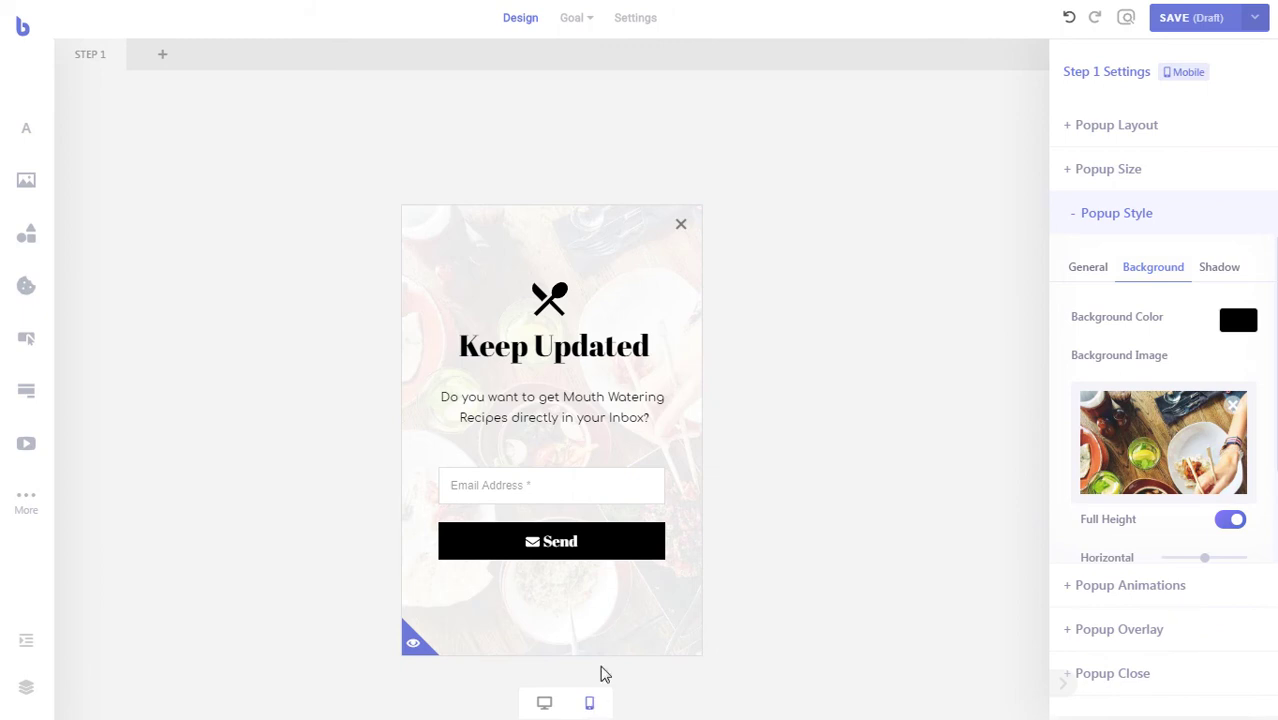
left_click(545, 704)
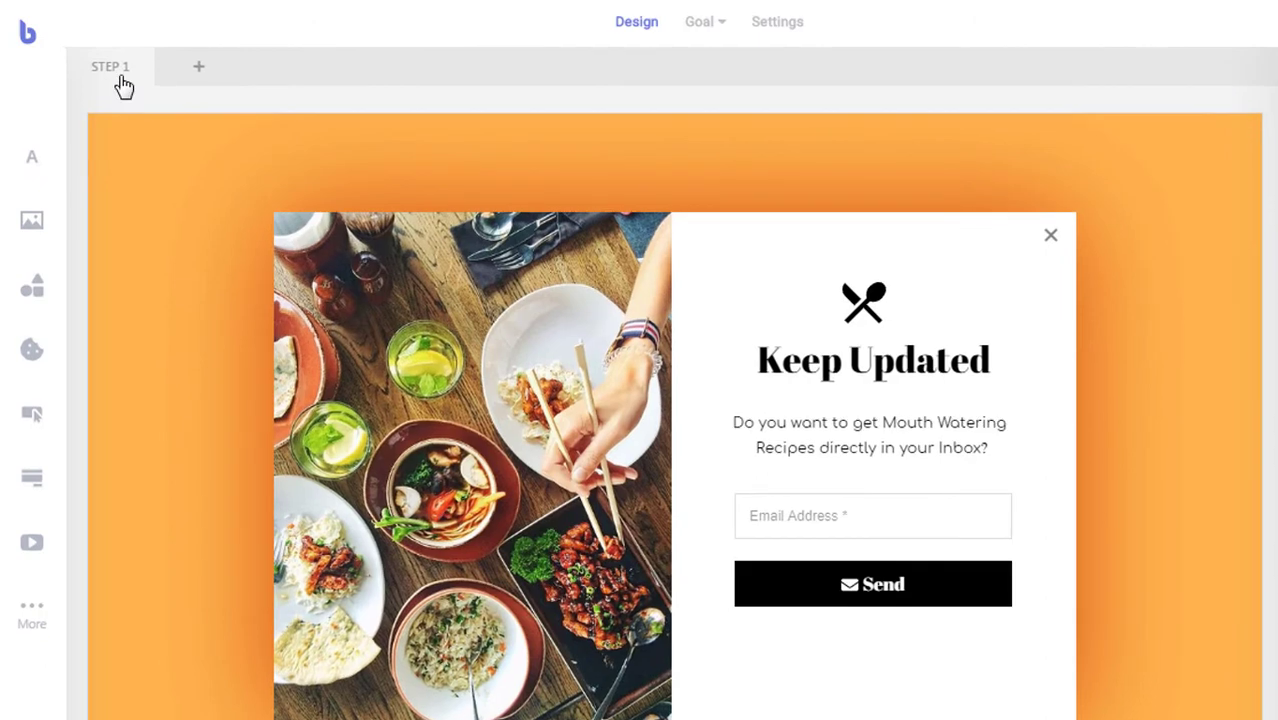
left_click(122, 86)
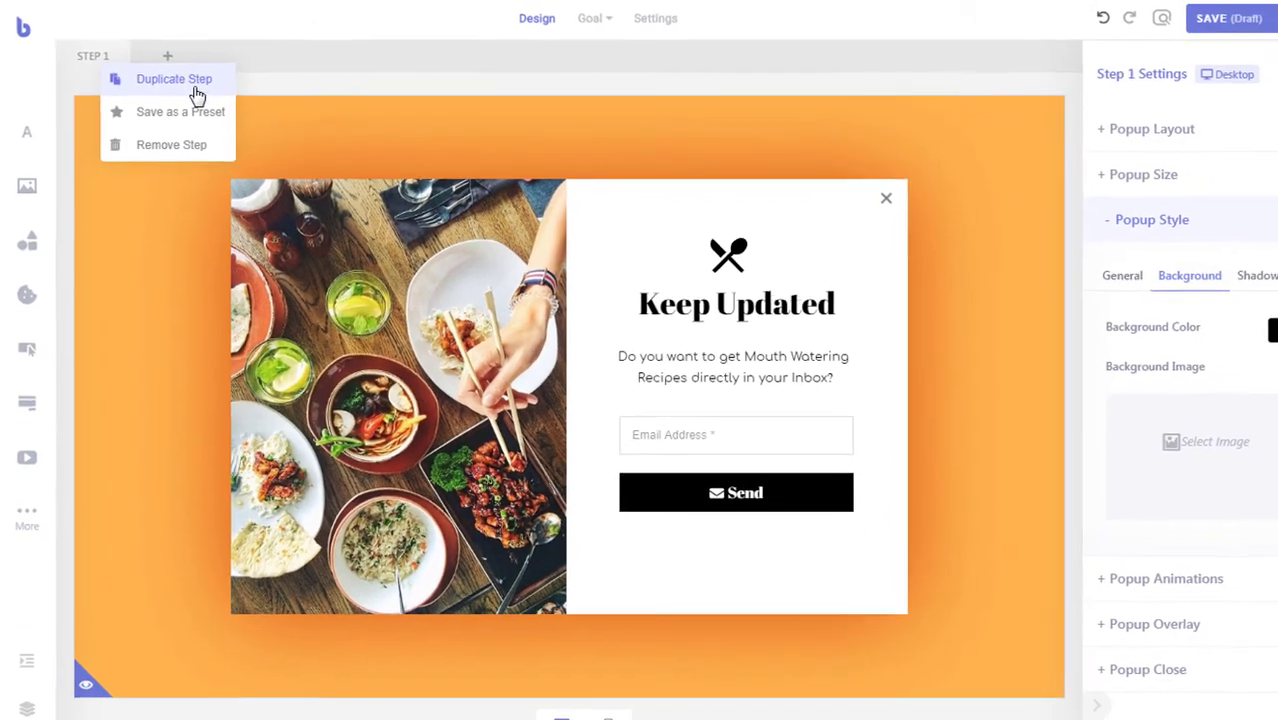
left_click(195, 88)
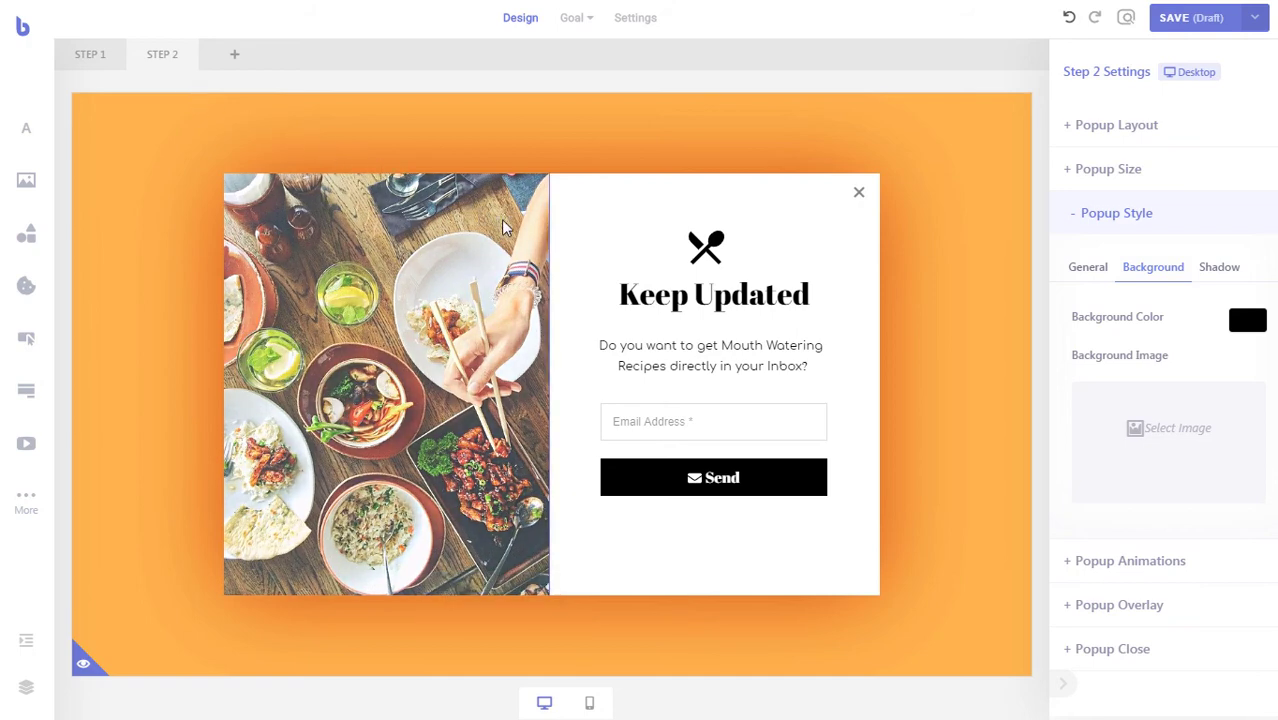
- Delete the email form from Step 2 and move the icon, heading and subtitle down together
left_click(694, 443)
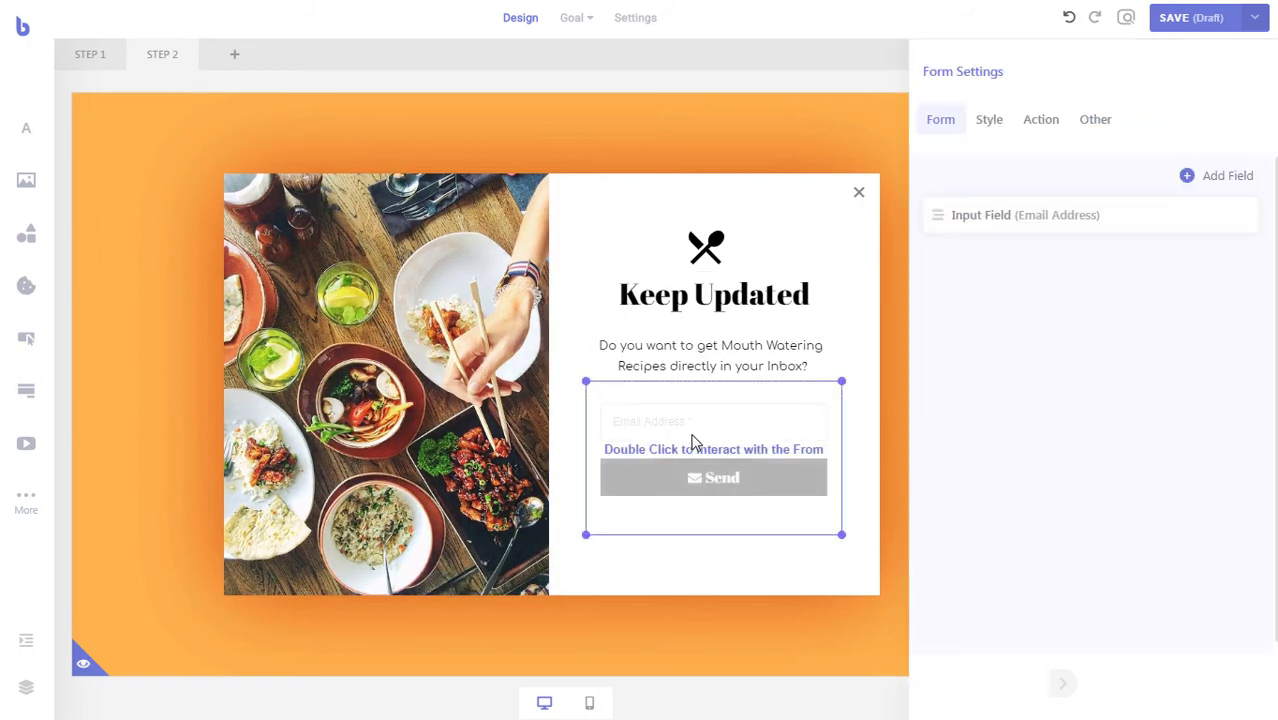
key("Delete")
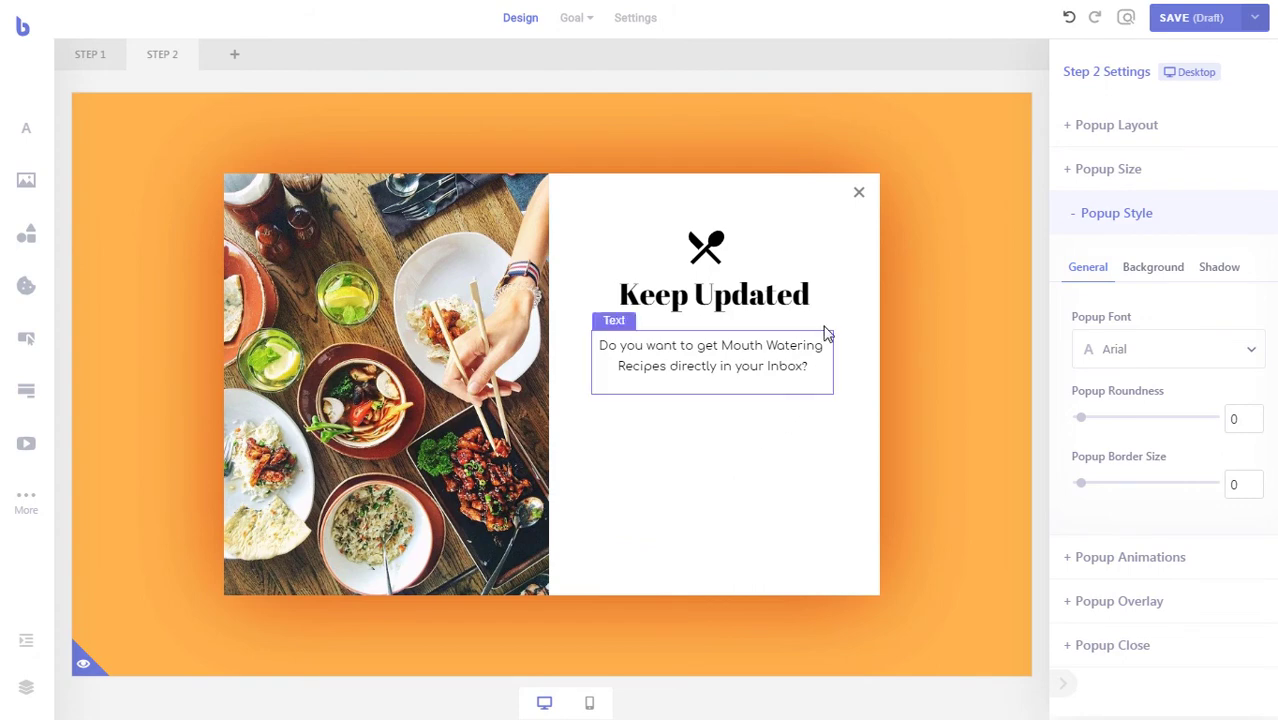
left_click_drag(838, 230, 646, 423)
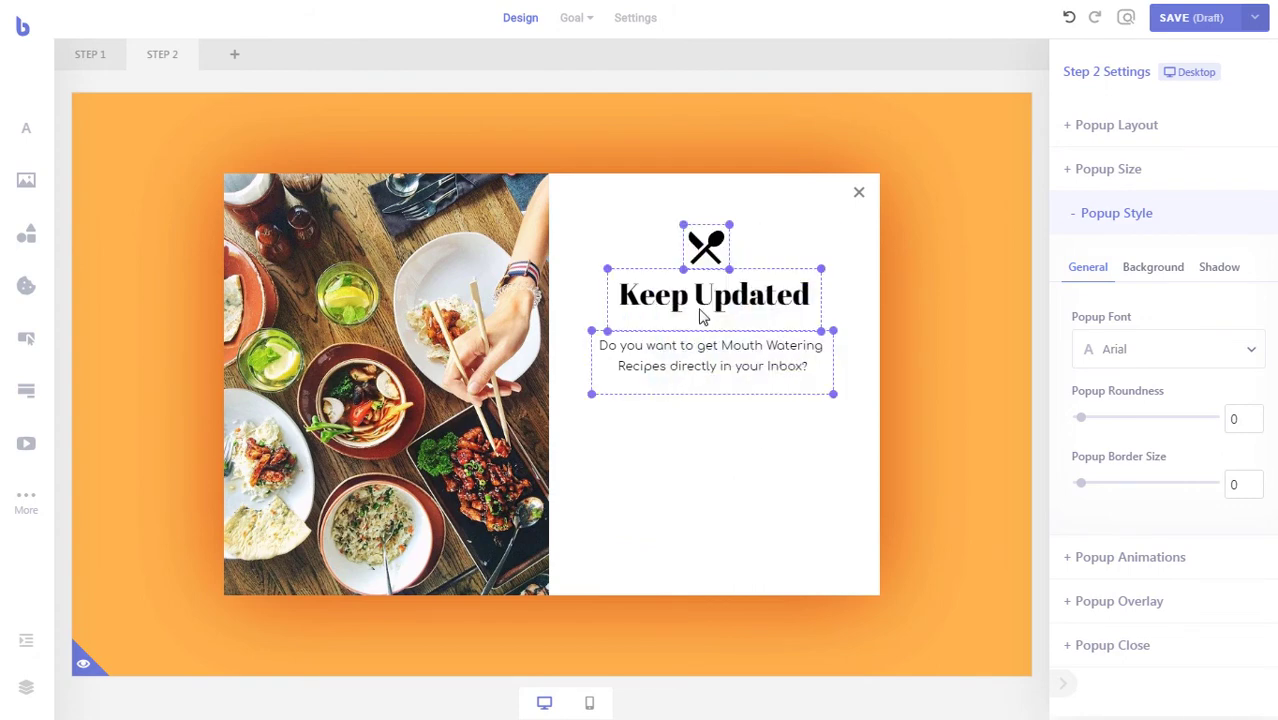
left_click_drag(705, 320, 704, 358)
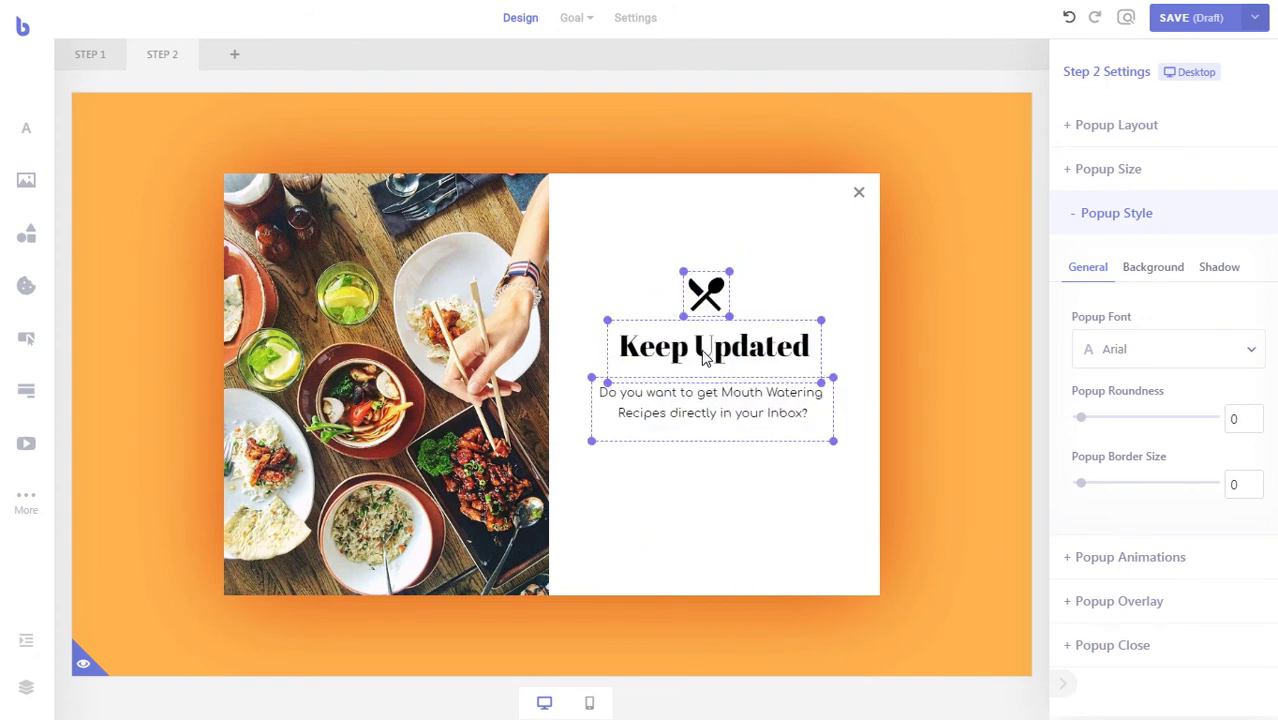
left_click(705, 500)
- Change the Step 2 heading from 'Keep Updated' to 'Thank You'
left_click(686, 350)
left_click(686, 350)
left_click(686, 350)
triple_click(686, 350)
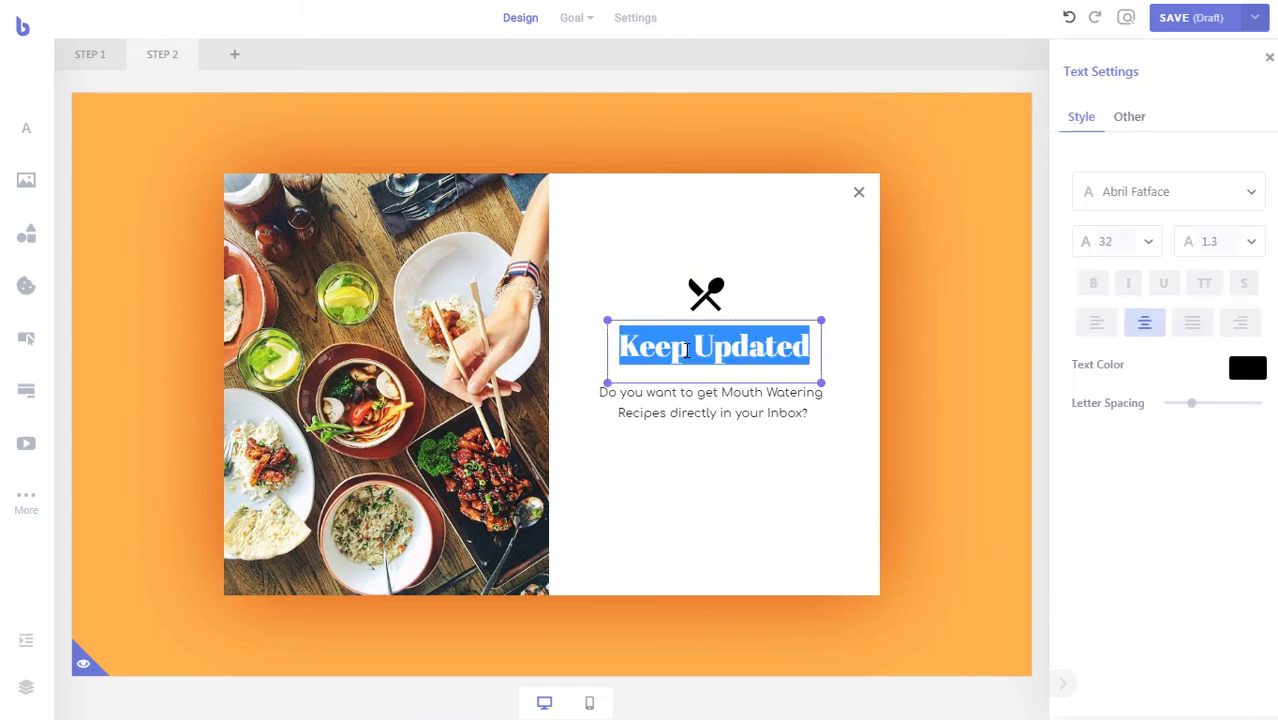
type("Thank You")
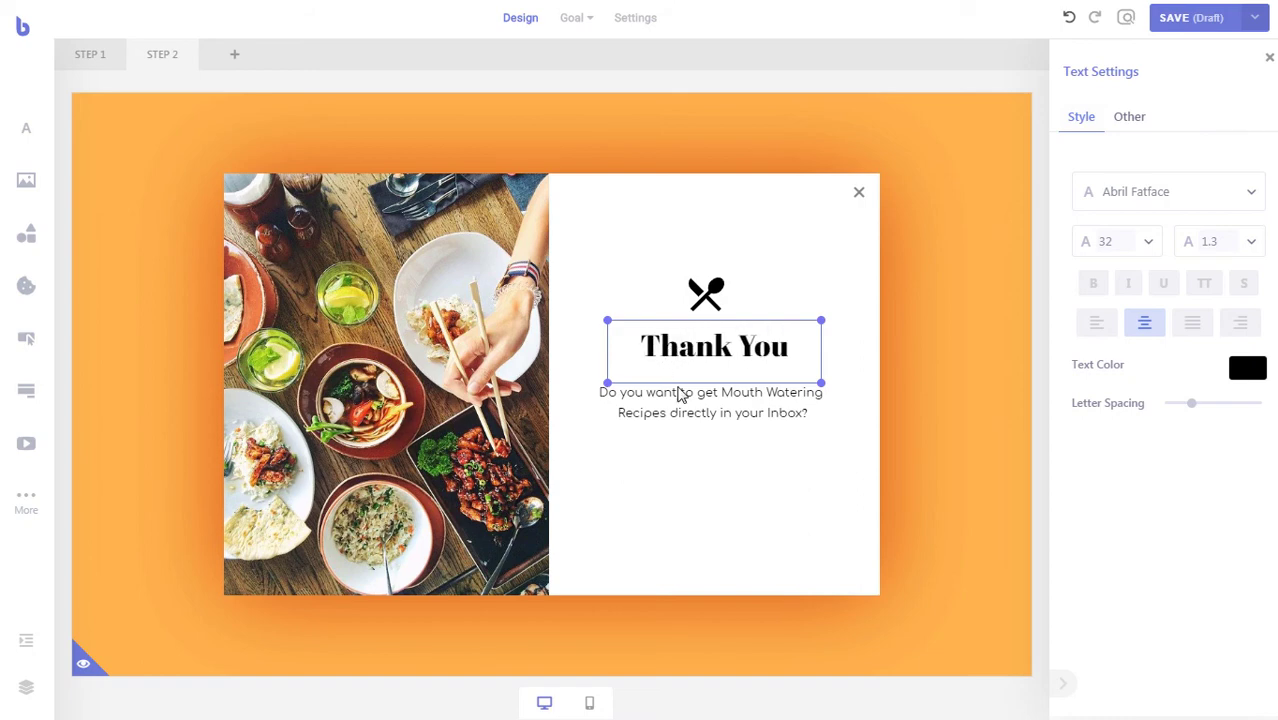
left_click(710, 488)
- Replace the subtitle with 'You are Now Subscribed to our Mailing List!'
left_click(715, 418)
double_click(733, 413)
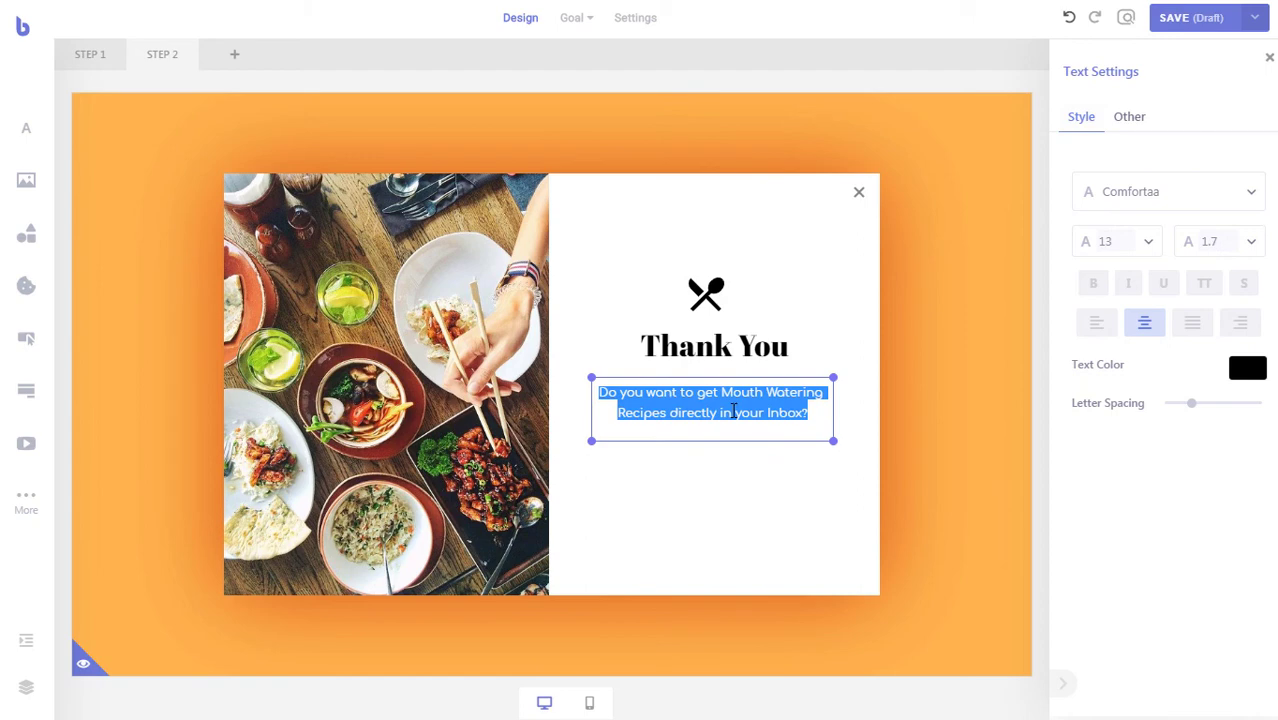
type("You are Now Subscribed to our Mailing List!")
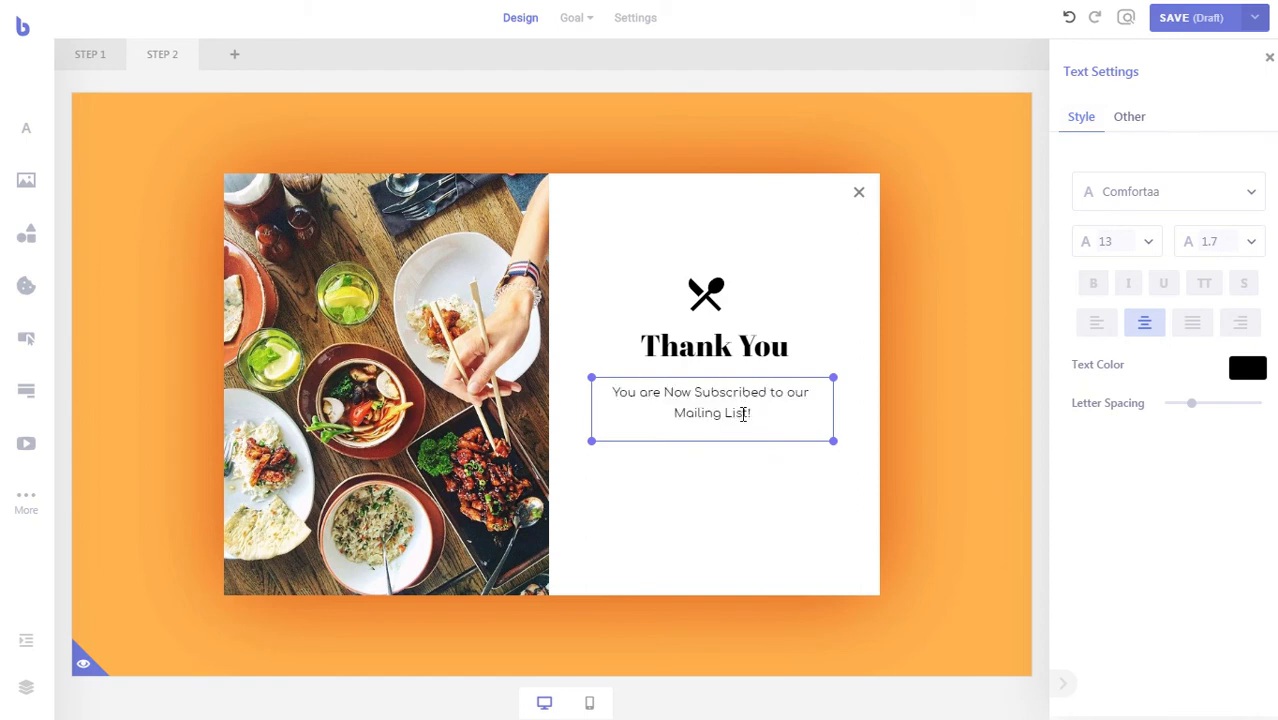
left_click(741, 479)
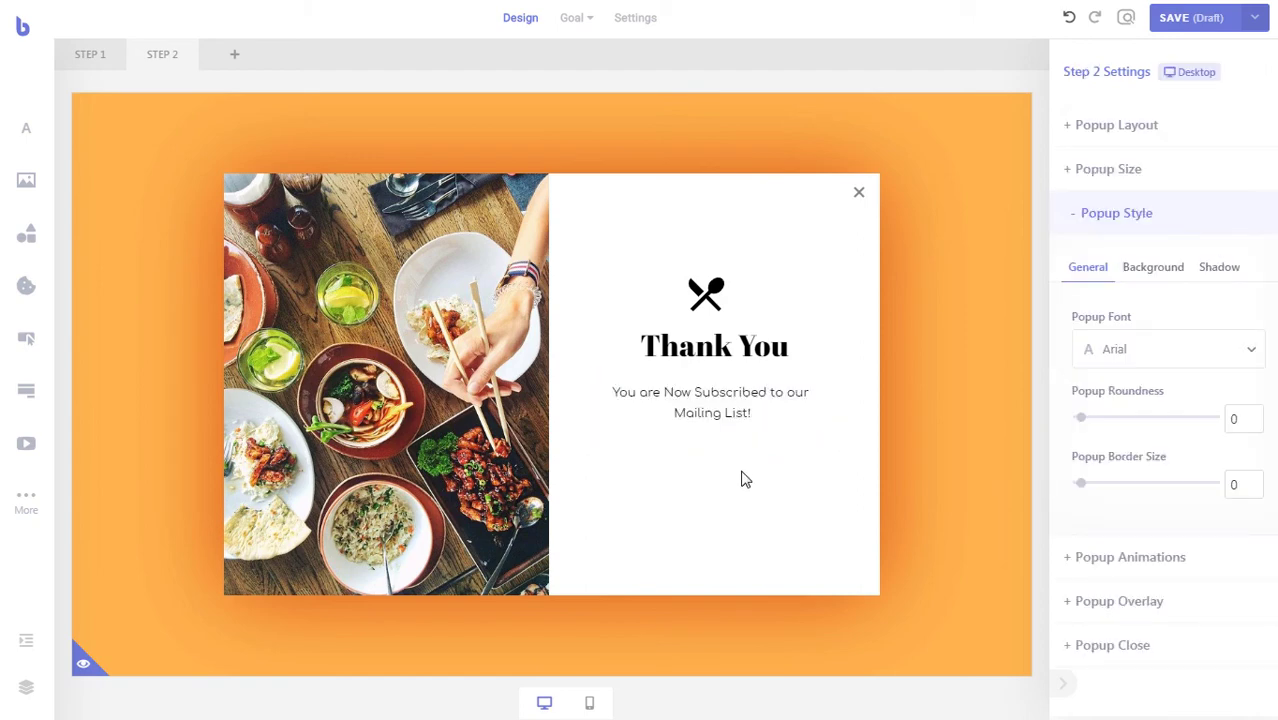
- Nudge the fork-and-spoon icon right to centre it over 'Thank You'
left_click(708, 294)
key("Right")
key("Right")
key("Right")
key("Right")
key("Right")
key("Right")
left_click(721, 516)
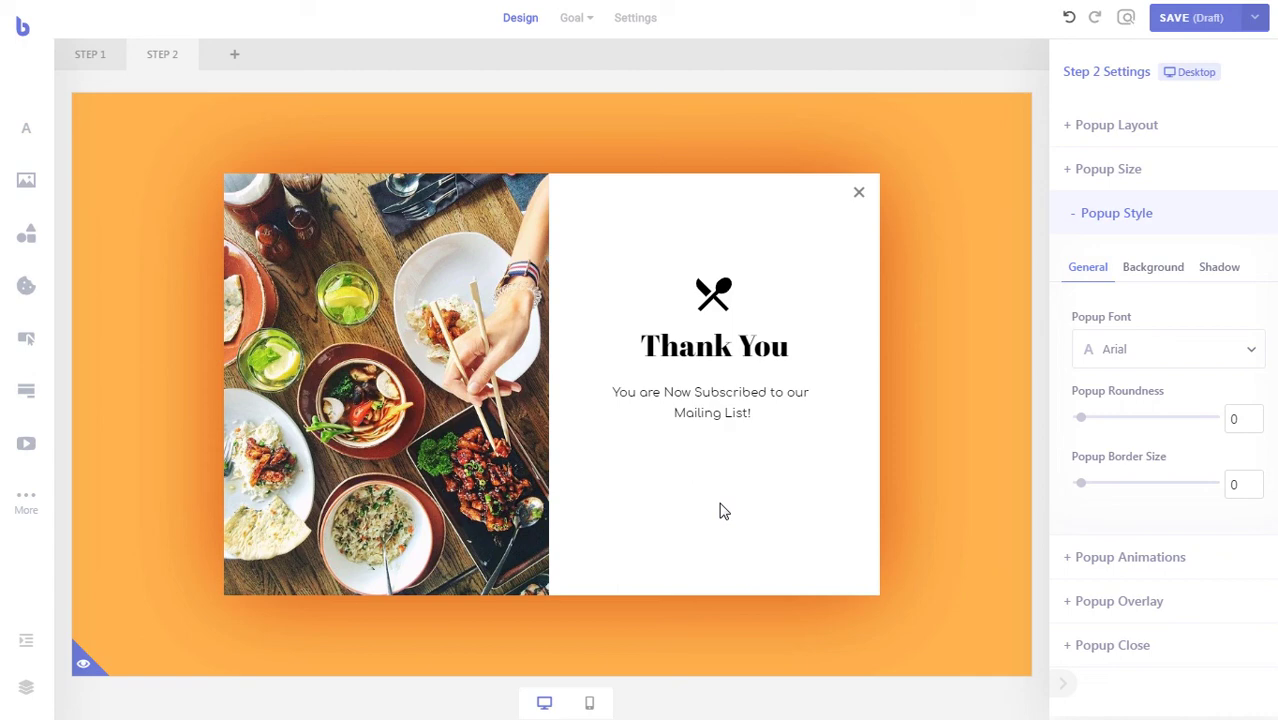
left_click(590, 706)
left_click(544, 703)
- Copy the icon, title and subtitle into the mobile layout, replacing its old elements
left_click_drag(790, 468, 675, 262)
right_click(712, 349)
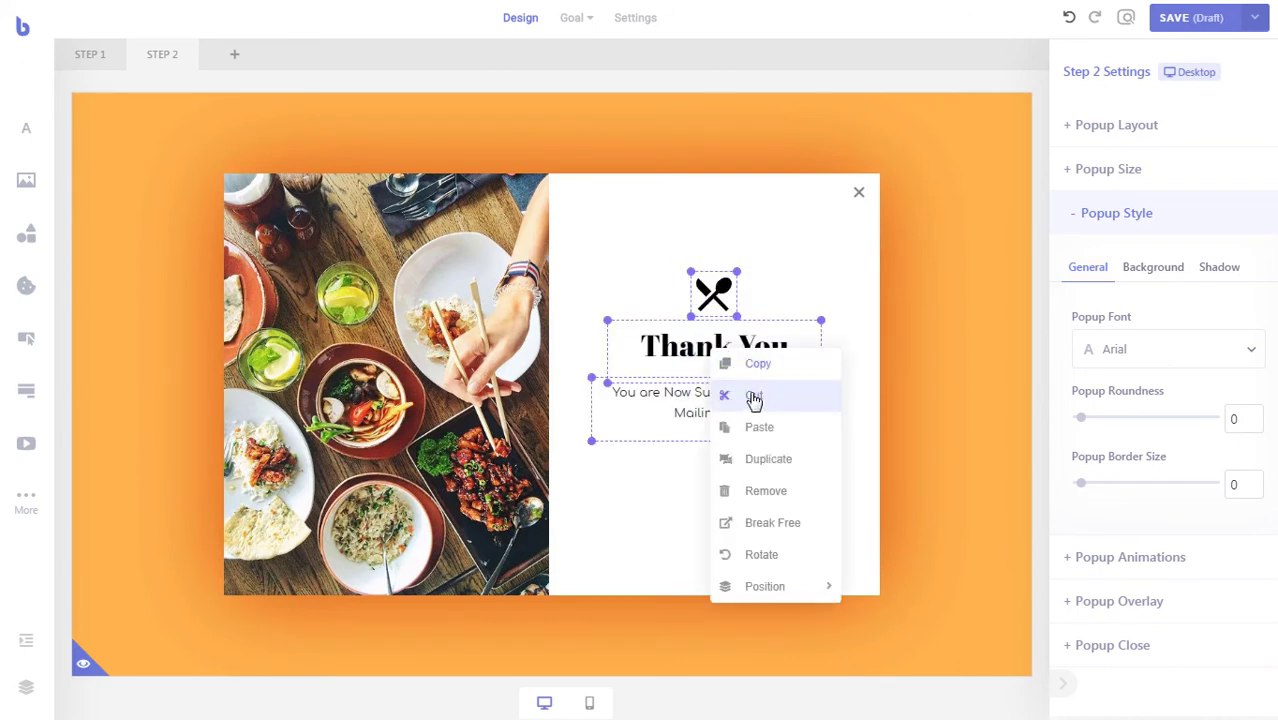
left_click(758, 364)
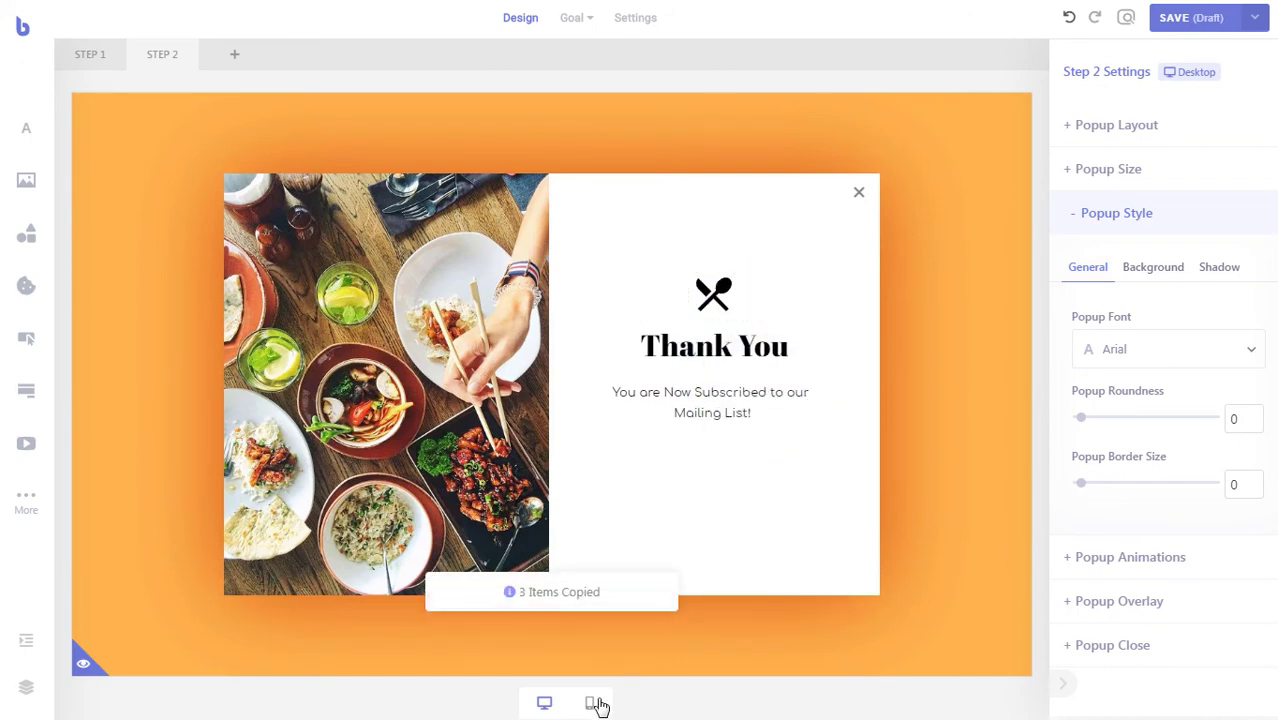
left_click(597, 705)
left_click_drag(662, 264, 522, 597)
key("Delete")
right_click(497, 312)
left_click(522, 322)
- On mobile, place 'Thank You' below the icon and centre the icon above it
left_click_drag(585, 371, 533, 458)
left_click_drag(600, 347, 552, 380)
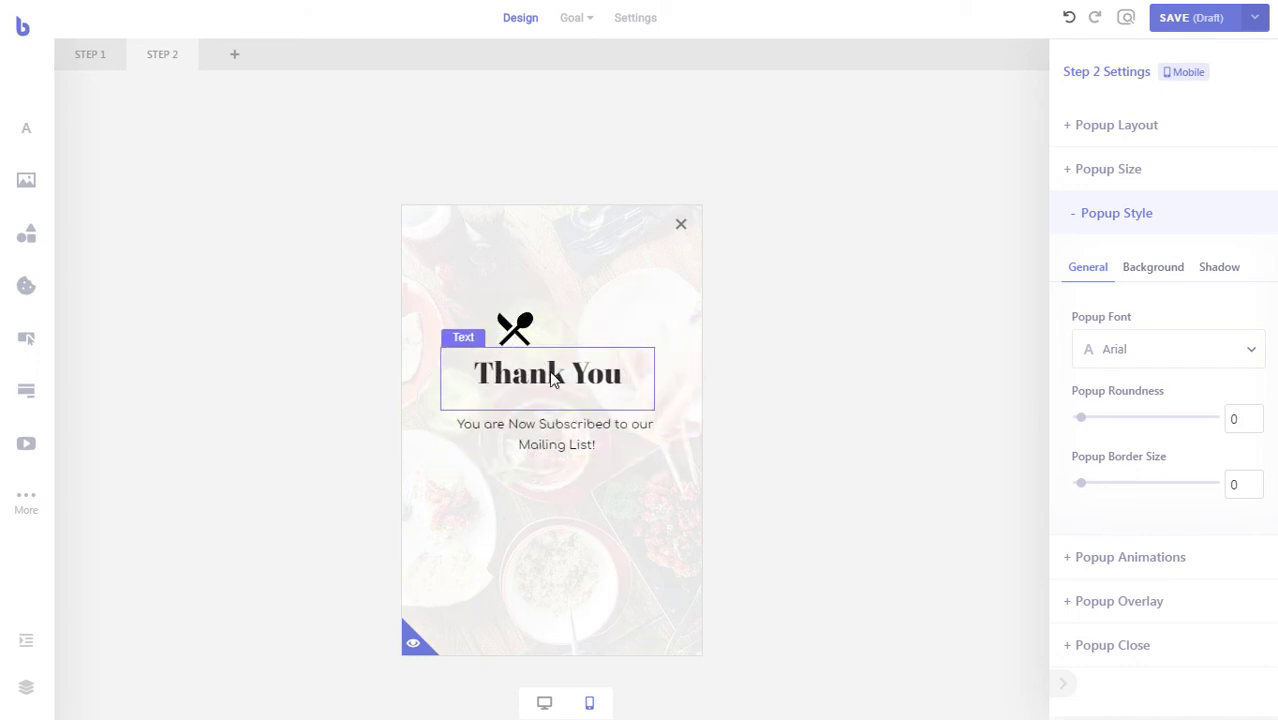
left_click_drag(504, 316, 537, 312)
left_click(556, 542)
left_click(544, 702)
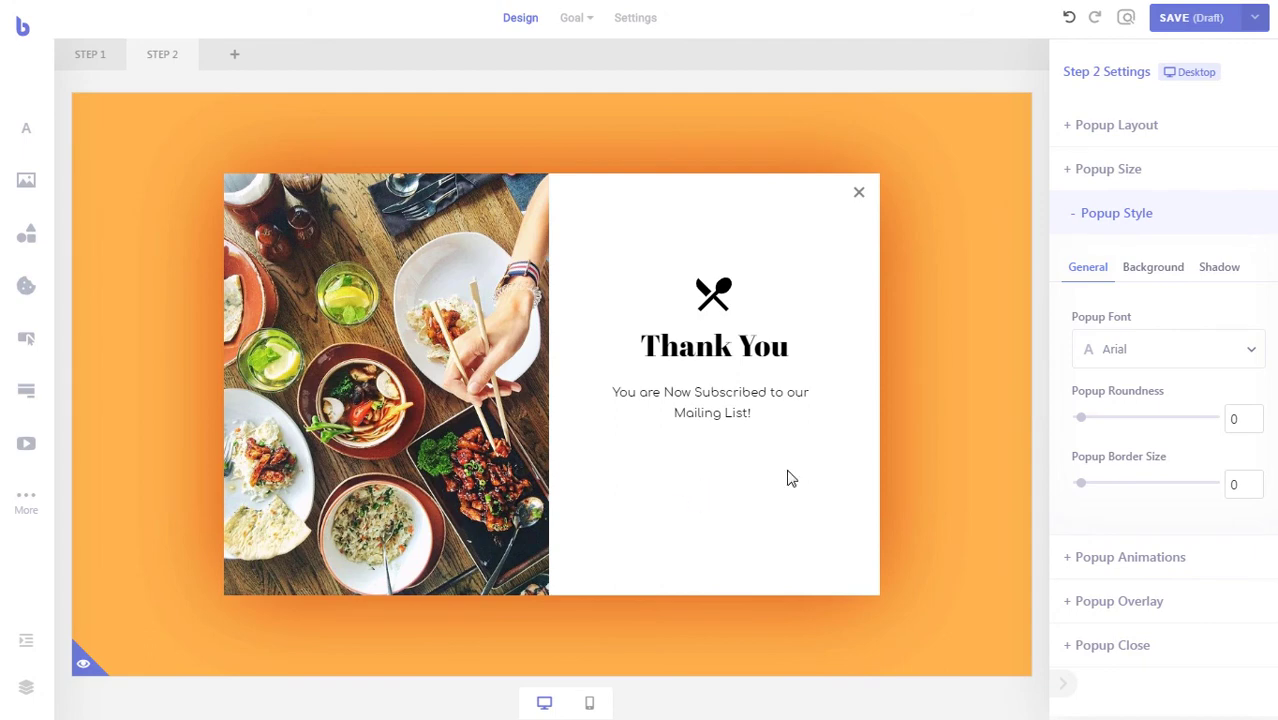
- Go to Step 1 and open the popup's Settings page
left_click(88, 58)
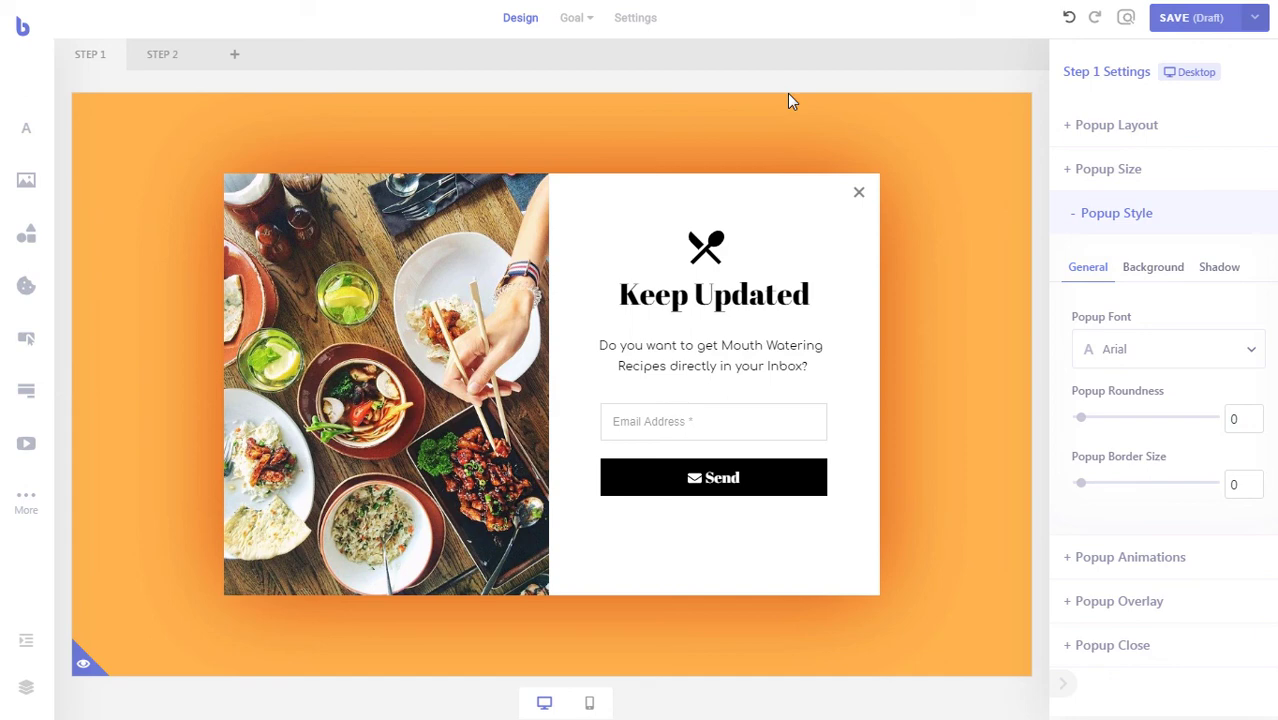
left_click(632, 24)
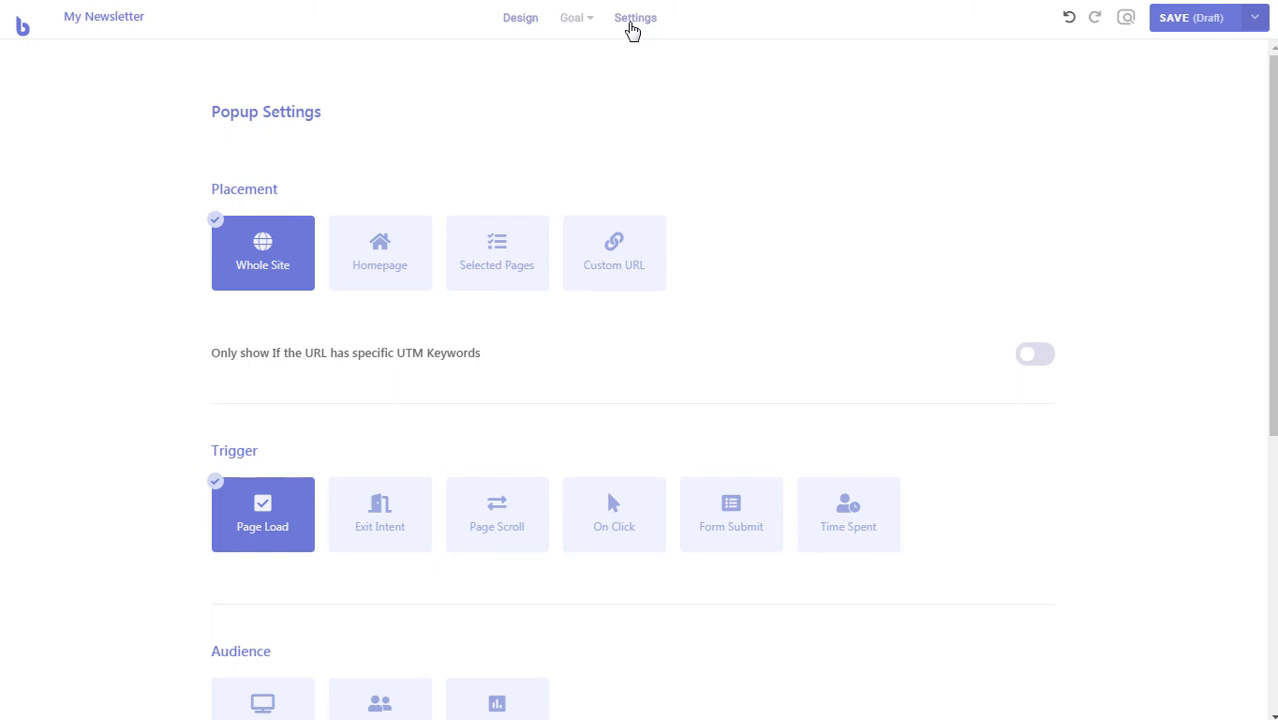
- Show the popup on the Homepage only after 2 seconds of time spent, and save the draft
left_click(398, 278)
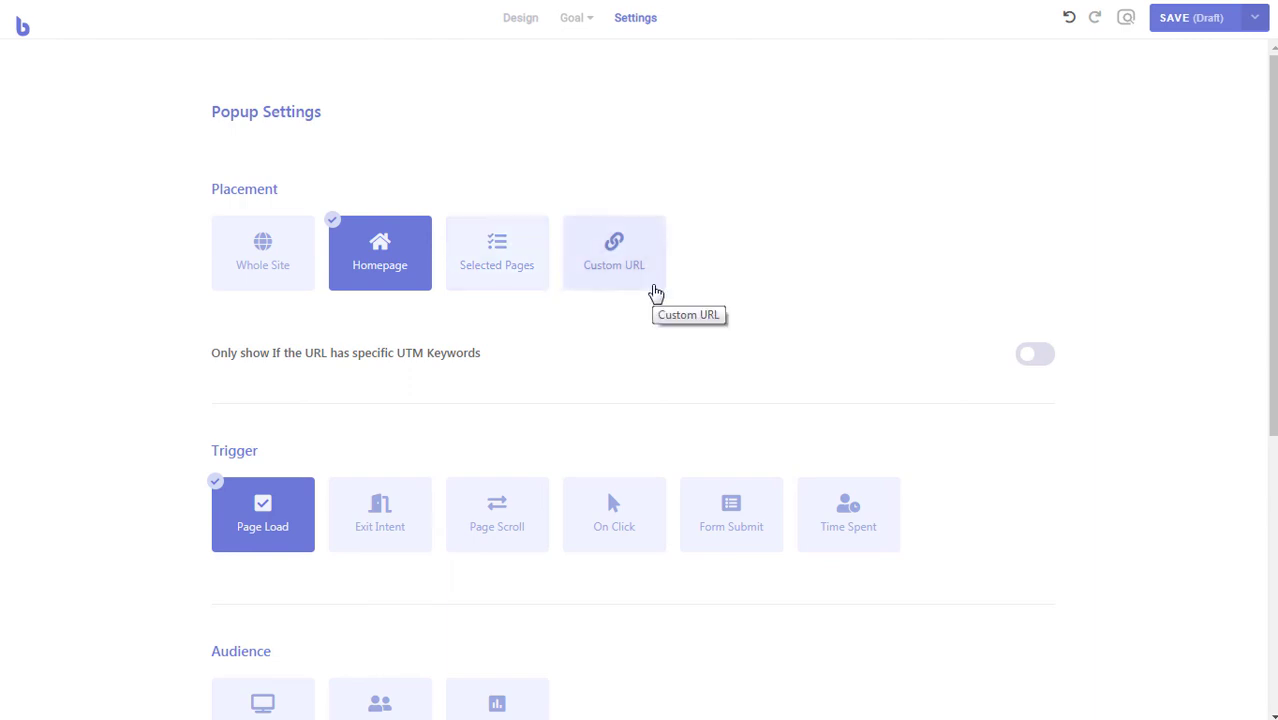
left_click(848, 508)
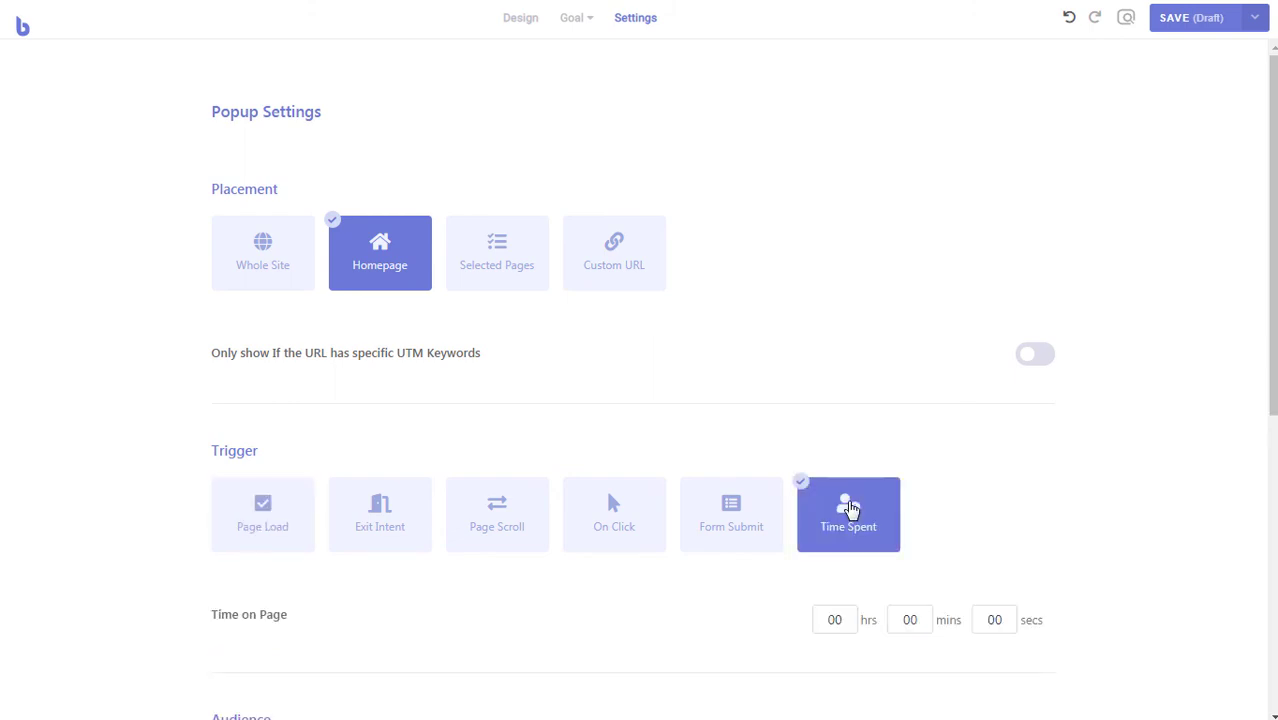
scroll(826, 472, "down", 2)
double_click(994, 436)
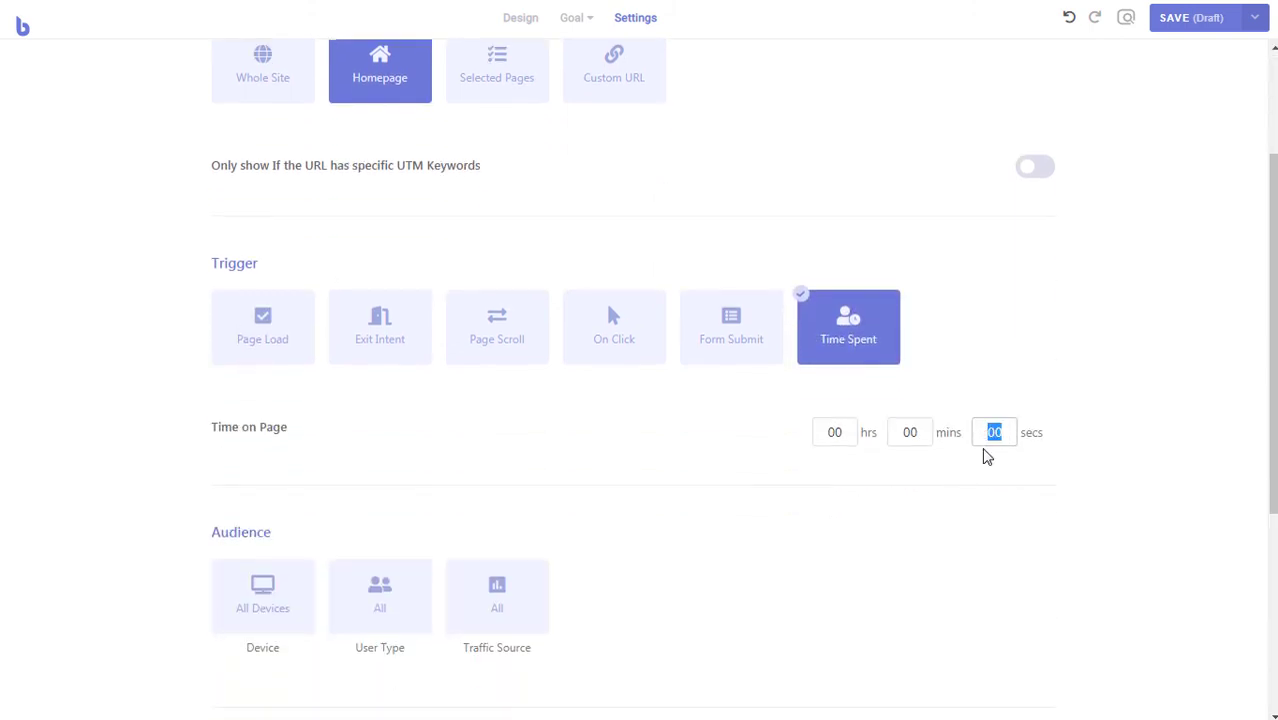
type("2")
left_click(1183, 26)
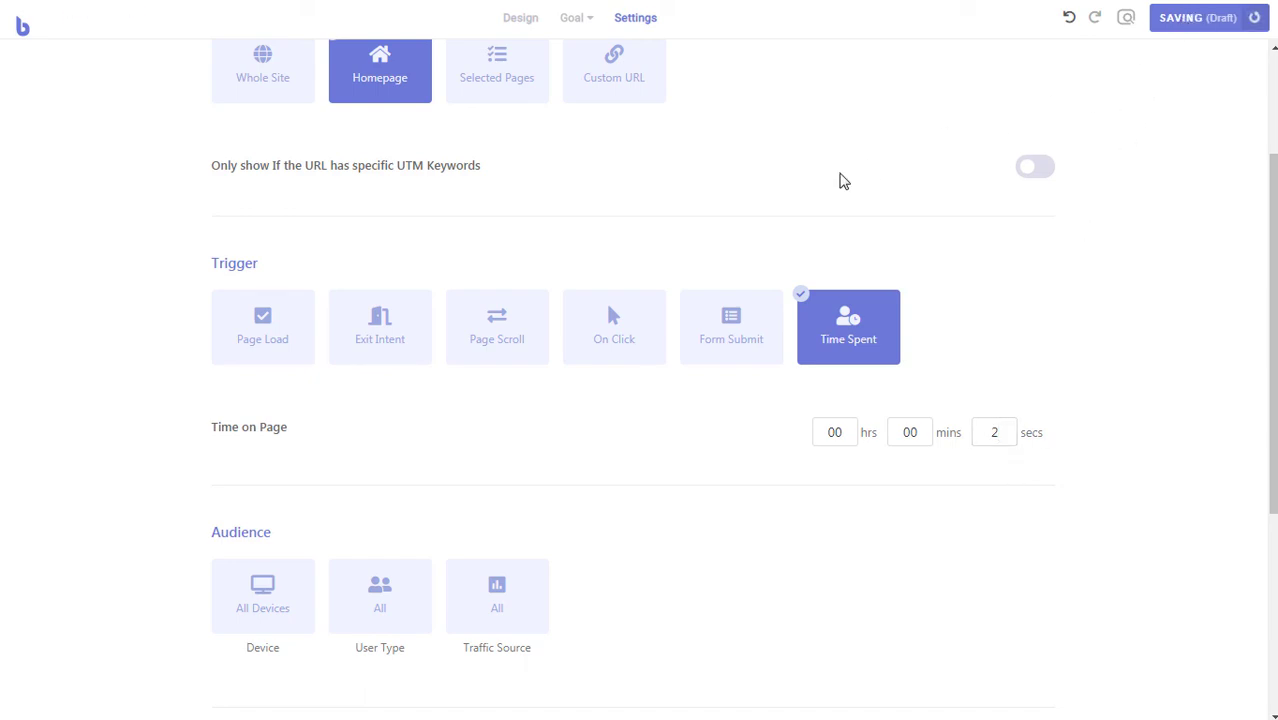
scroll(842, 180, "up", 2)
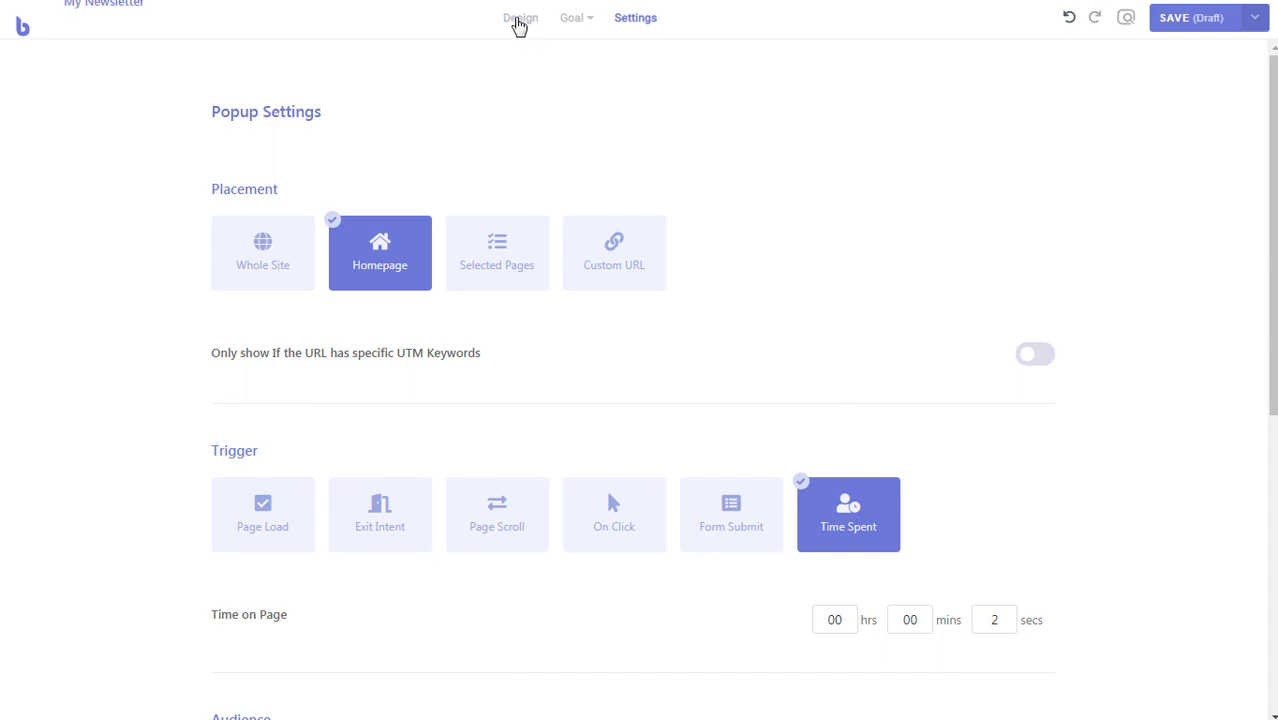
left_click(520, 18)
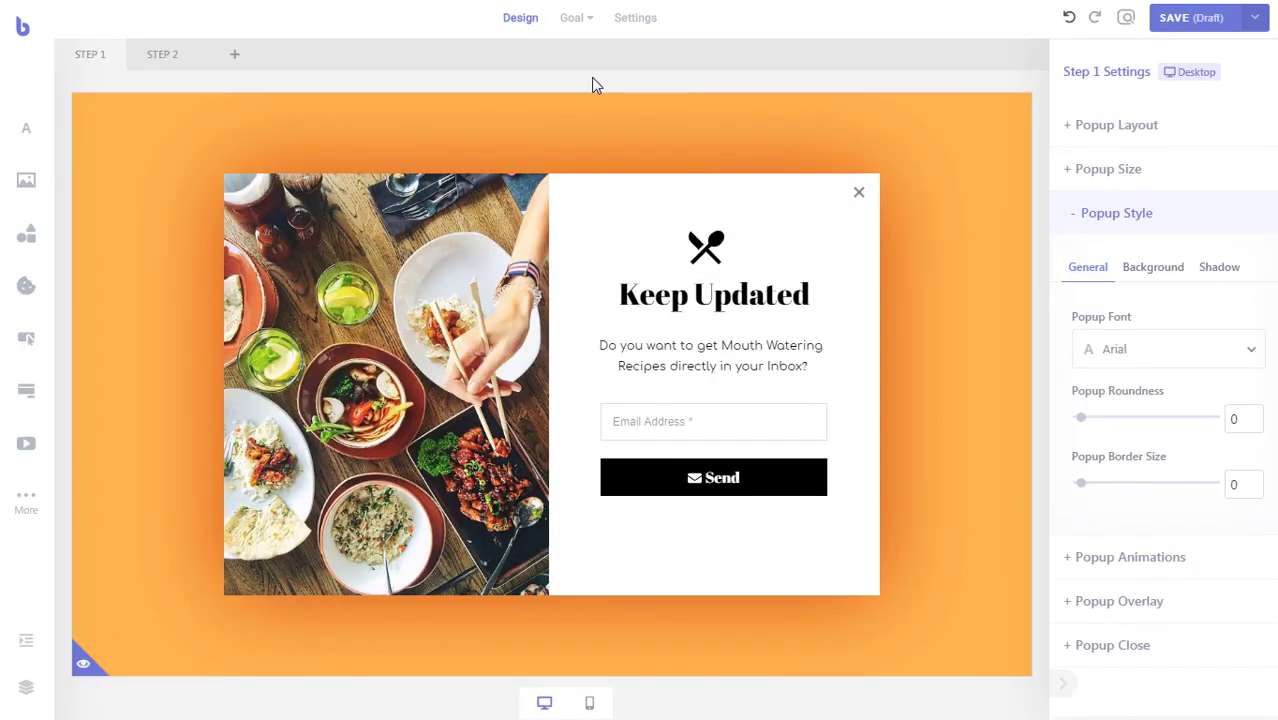
- Set the goal condition to Visitor Views a Step with Step 2 as target, and enable notification
left_click(575, 19)
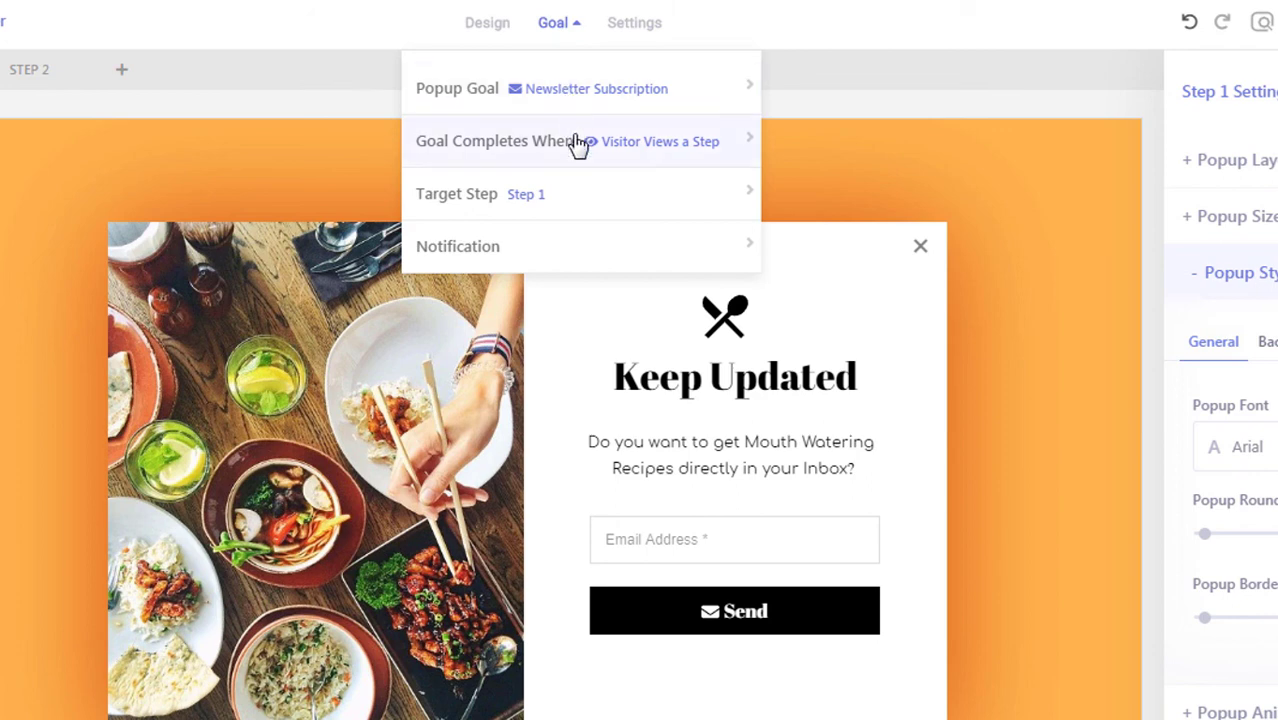
left_click(650, 151)
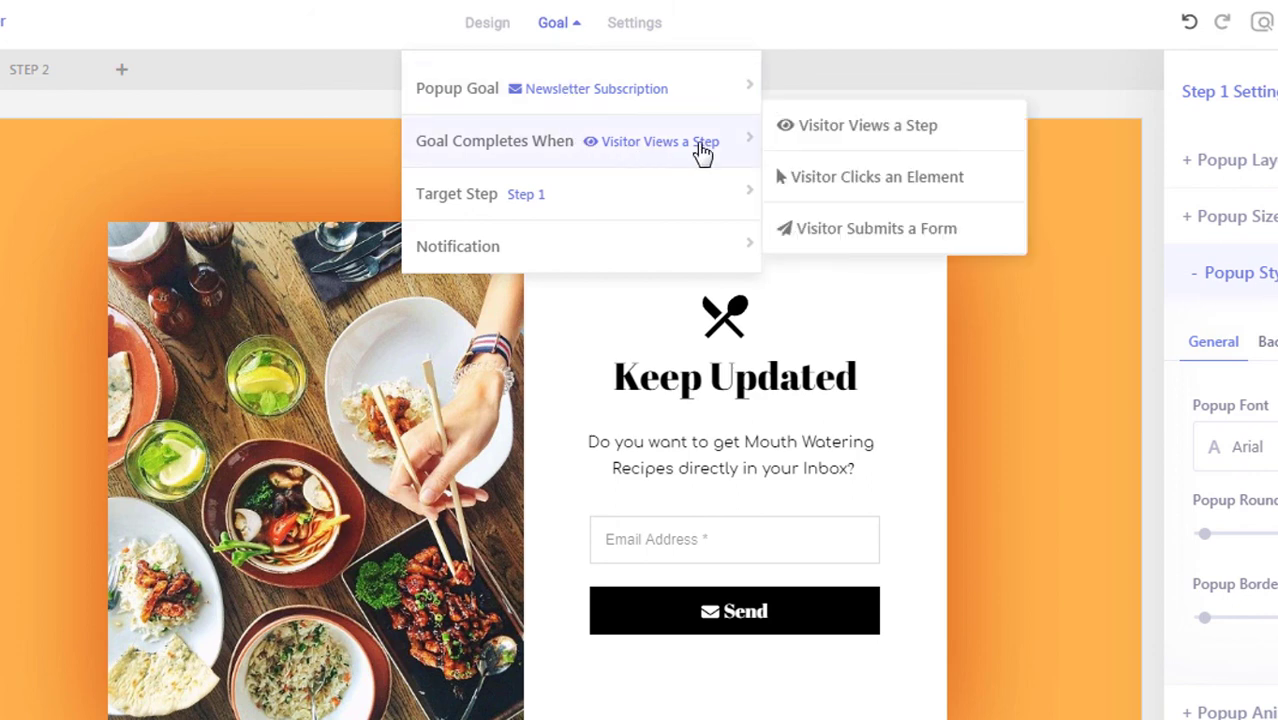
left_click(890, 143)
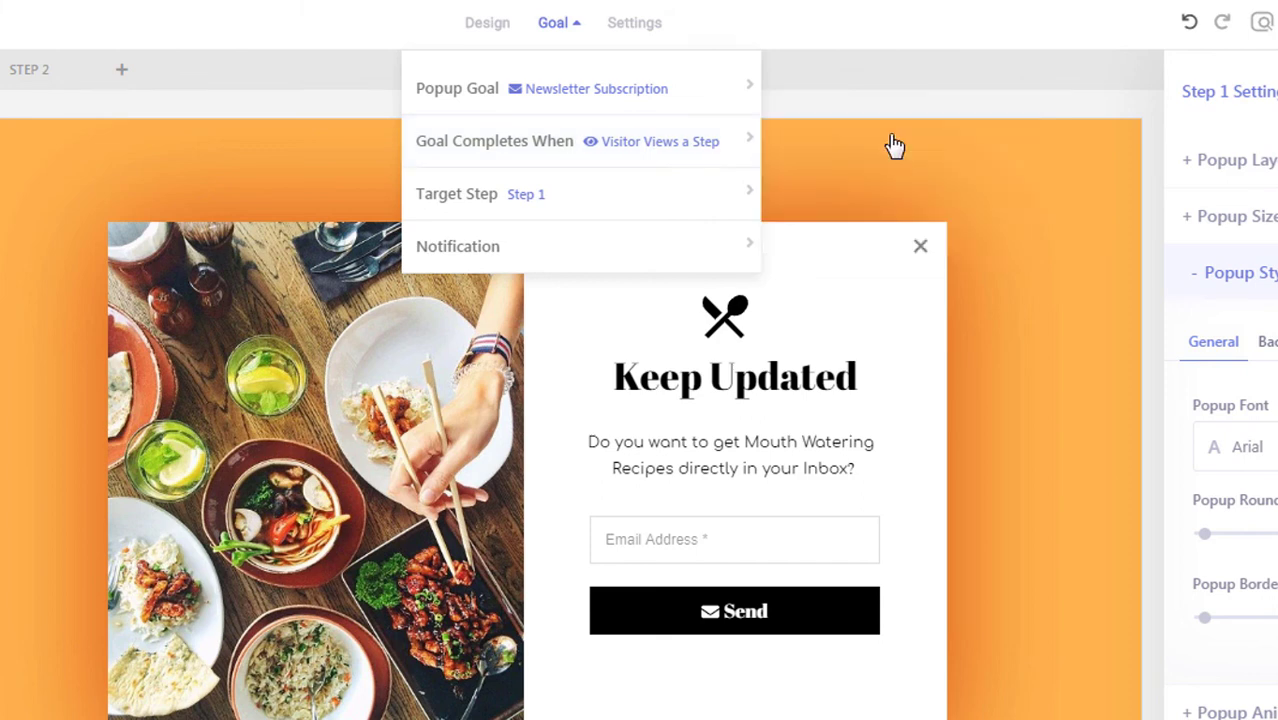
left_click(690, 208)
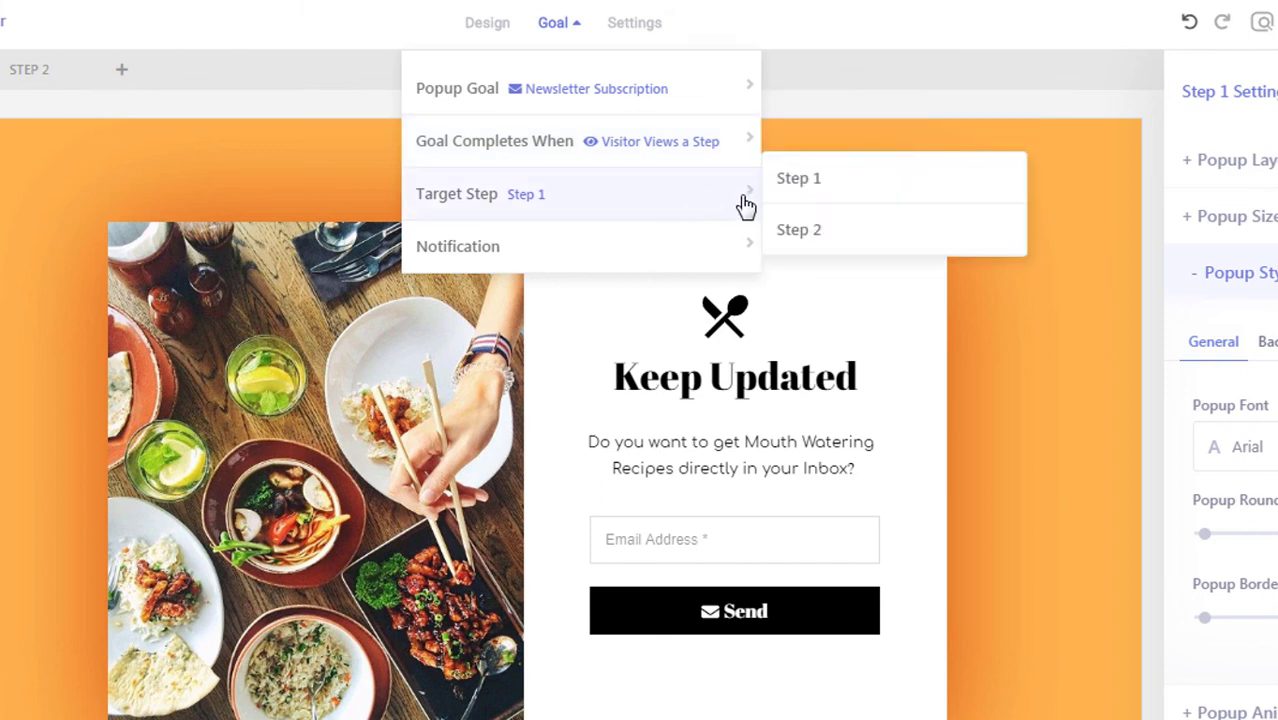
left_click(832, 232)
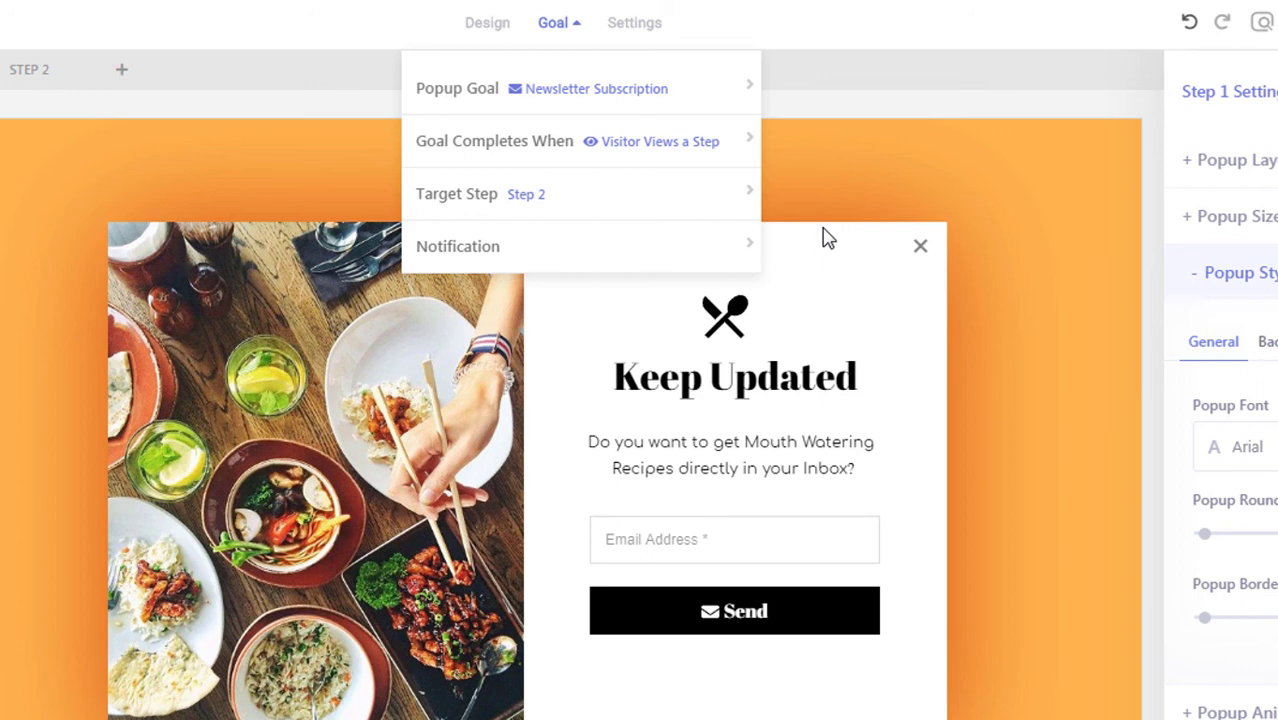
left_click(708, 250)
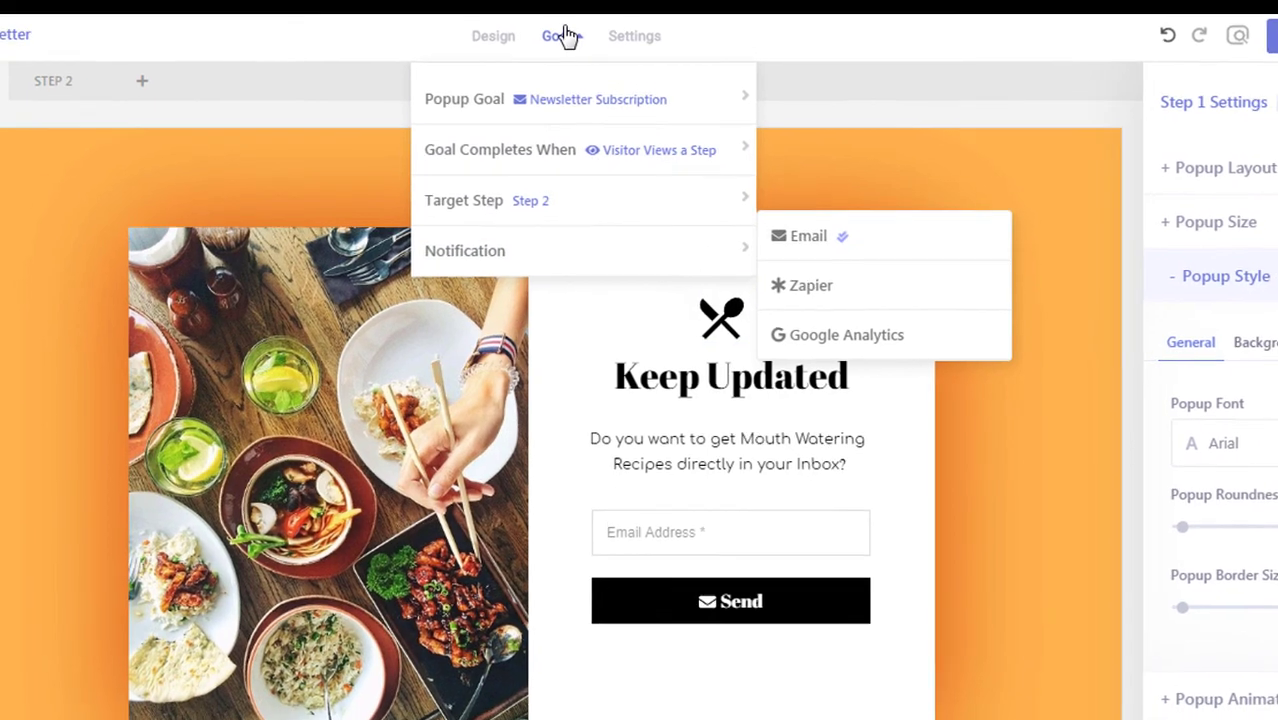
left_click(556, 22)
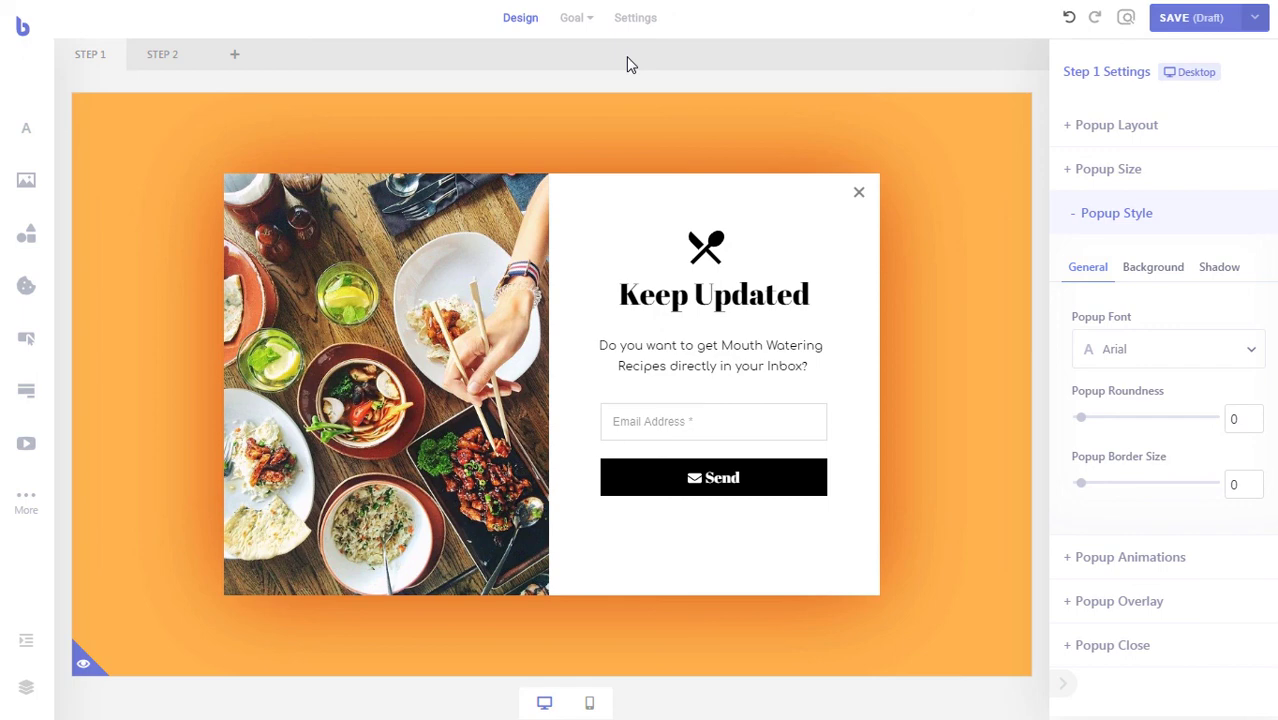
- Choose Publish Popup from the SAVE dropdown
left_click(1256, 20)
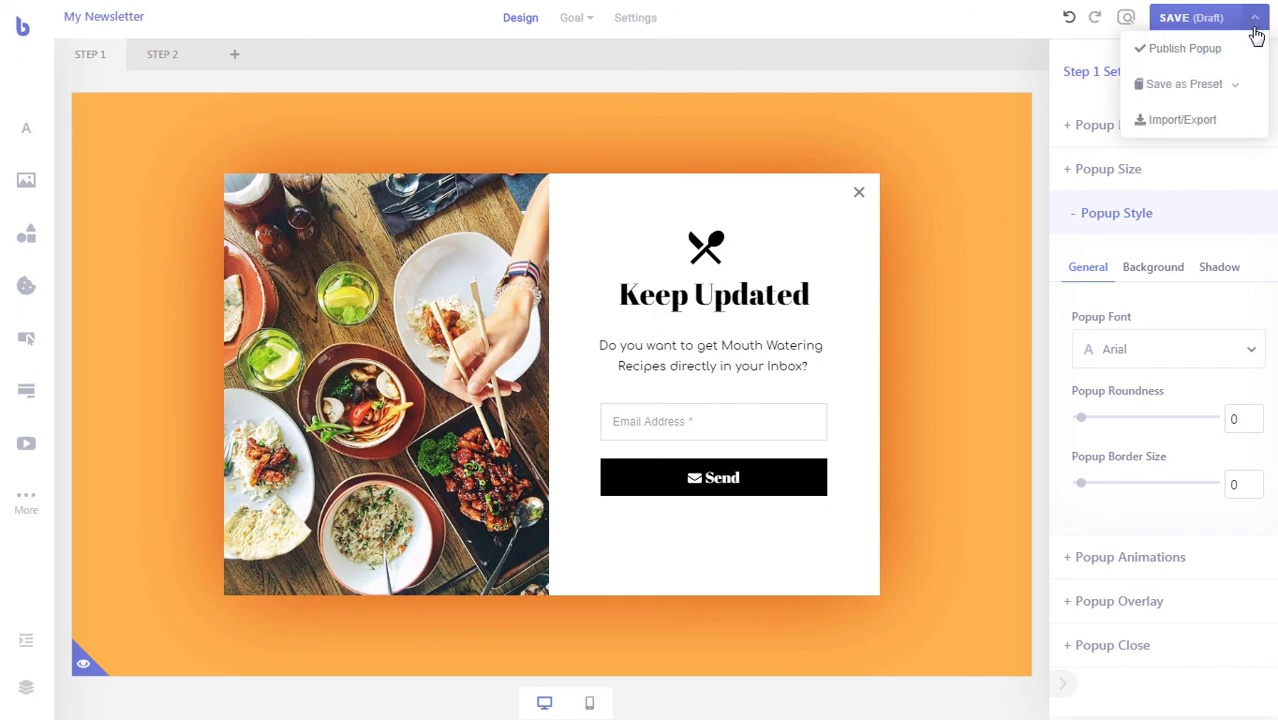
left_click(1200, 50)
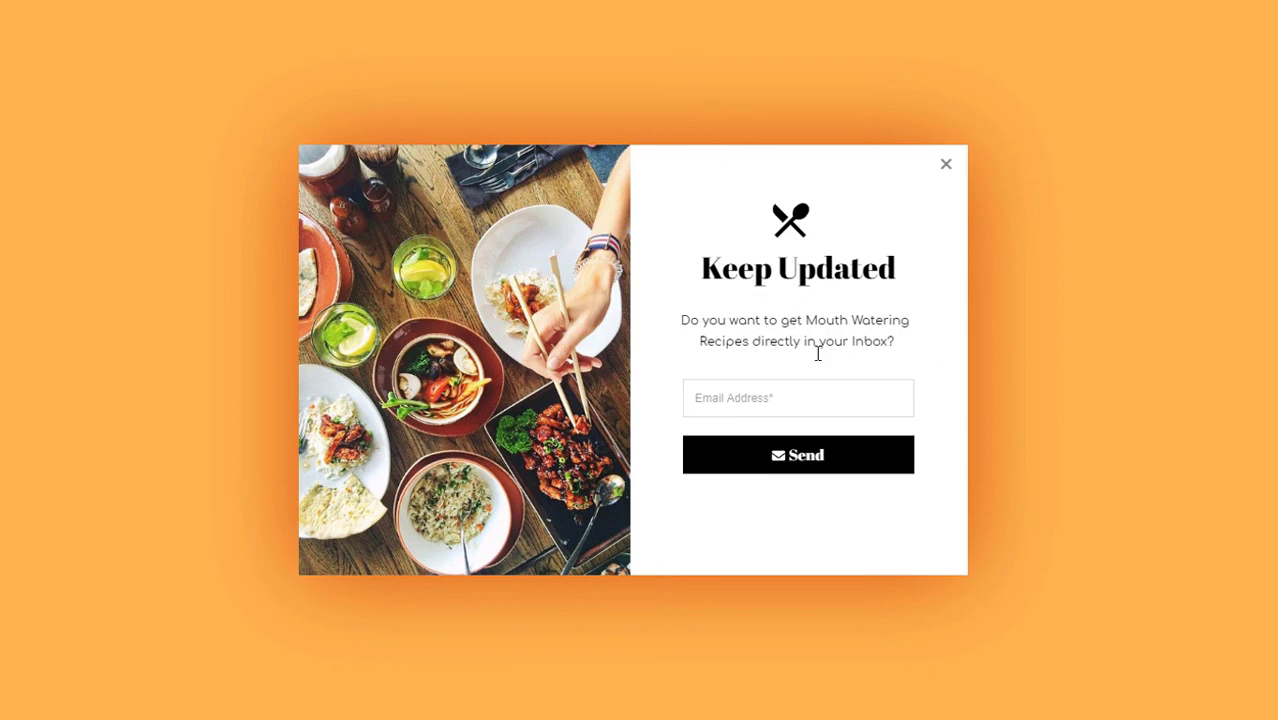
- Enter a test email address in the live Keep Updated form and send it
left_click(852, 406)
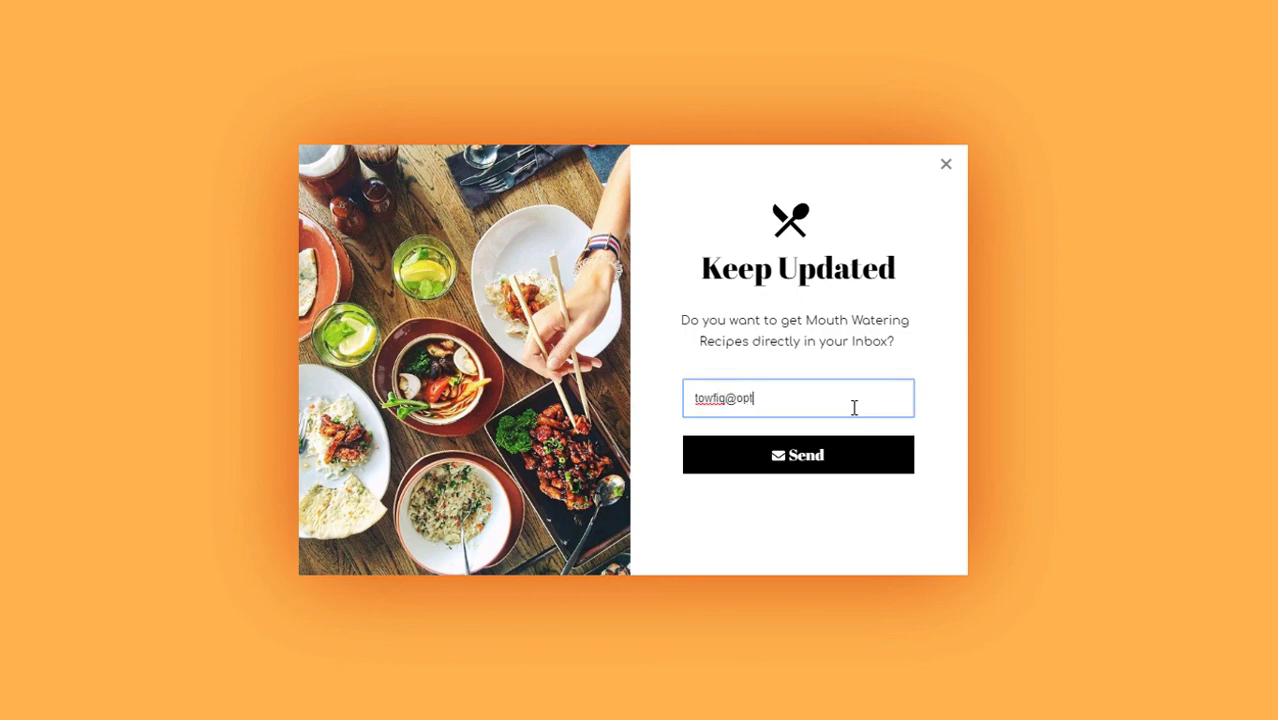
left_click(836, 463)
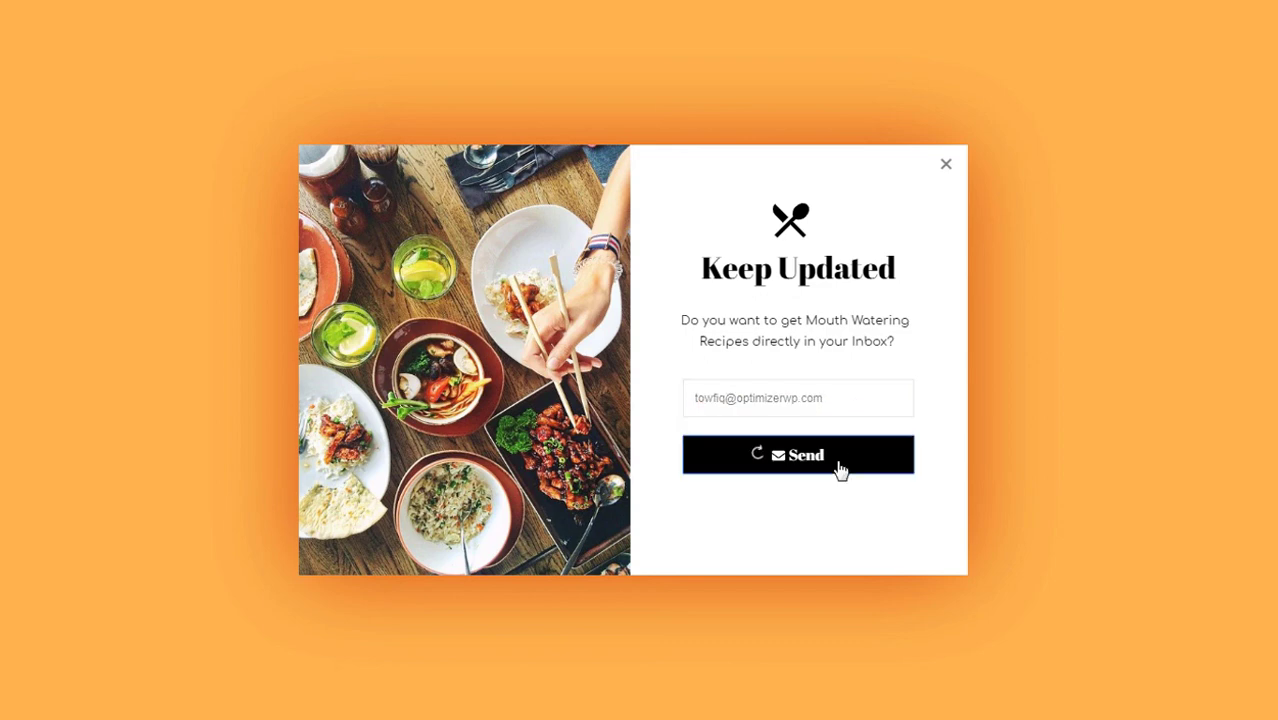